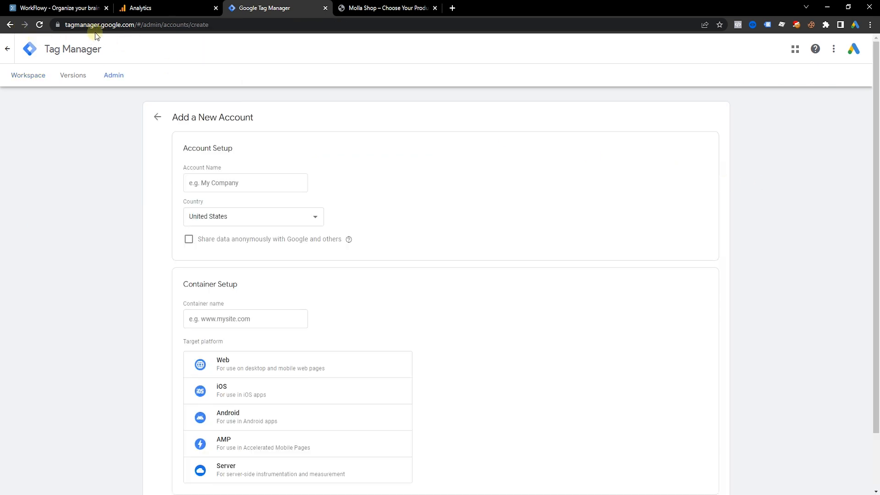
- Copy the domain shoplive2022.com from the shop site's address and enter it as the new Tag Manager account name
scroll(711, 212, down, 2)
scroll(710, 215, up, 2)
scroll(220, 202, down, 2)
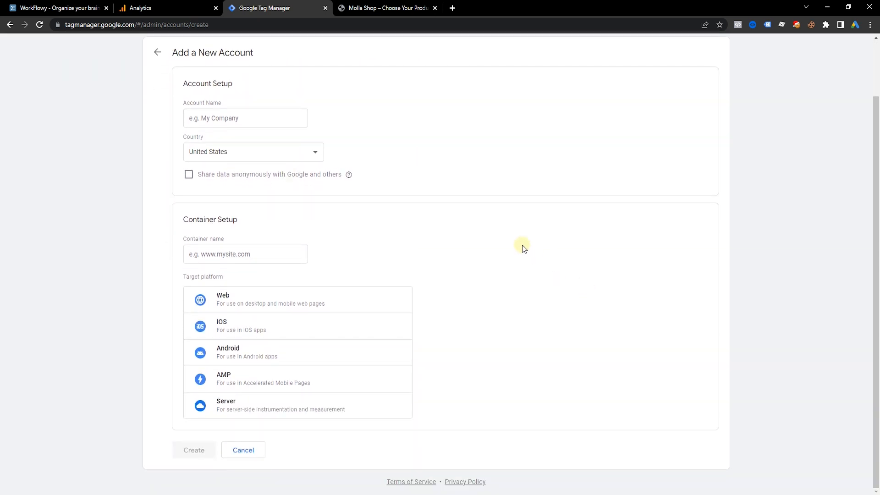
scroll(222, 184, up, 1)
click(241, 170)
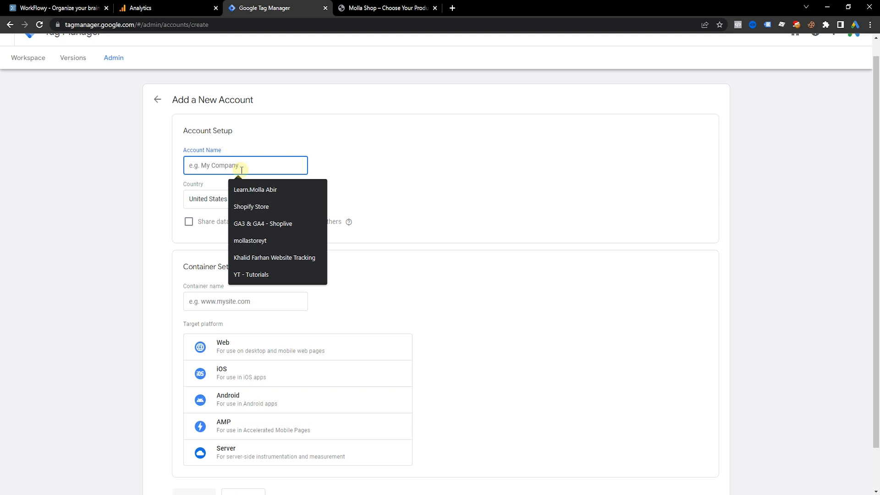
click(363, 6)
click(164, 22)
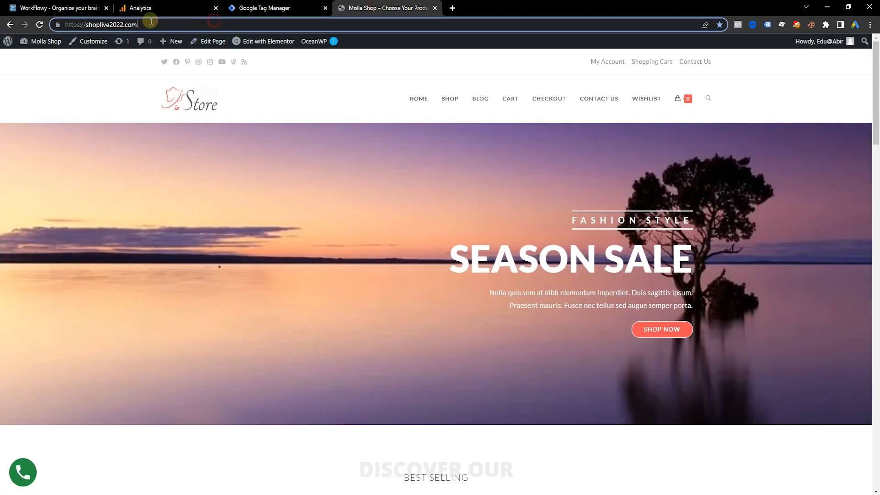
drag(137, 24, 86, 25)
key(ctrl+c)
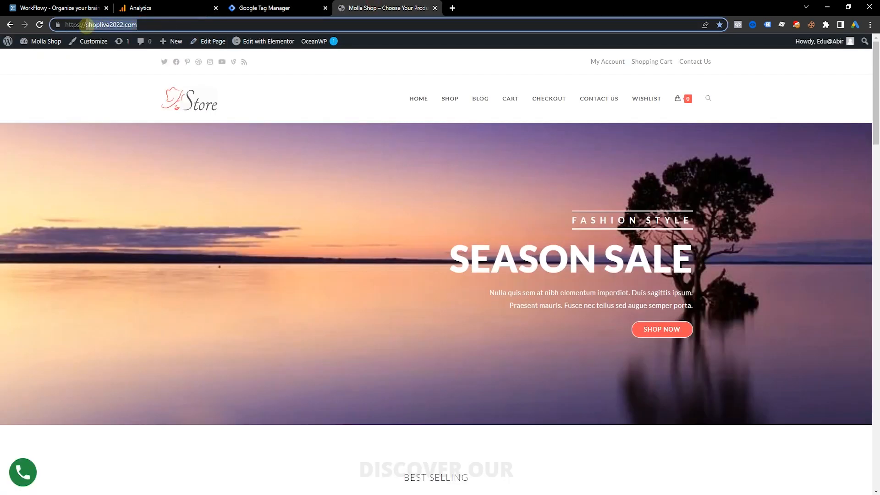
click(274, 4)
key(ctrl+v)
- Keep United States as the account's country and enable sharing data anonymously with Google and others
click(268, 207)
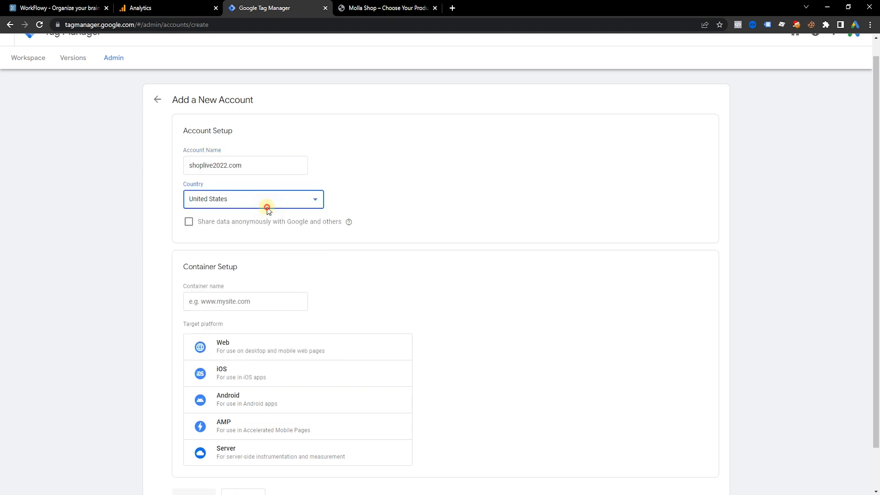
scroll(527, 174, down, 1)
click(189, 175)
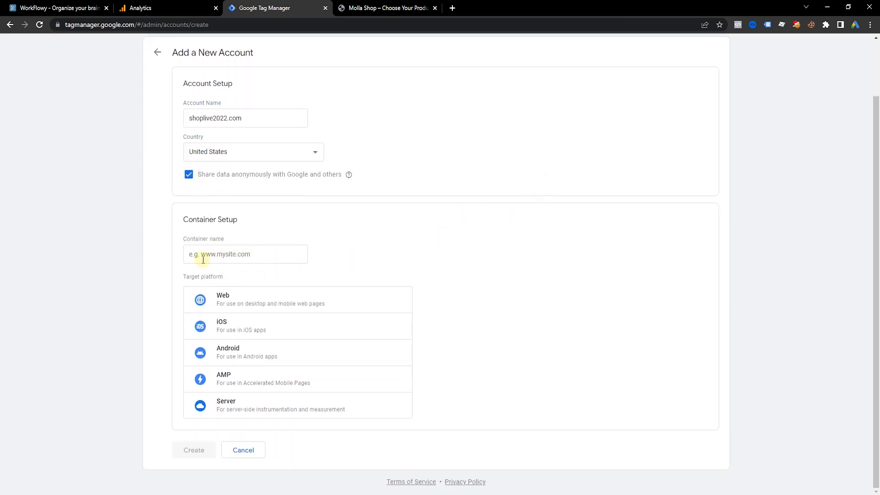
- Name the container shoplive2022.com, choose Web as its target platform, and create the account
click(236, 253)
key(ctrl+v)
triple_click(269, 254)
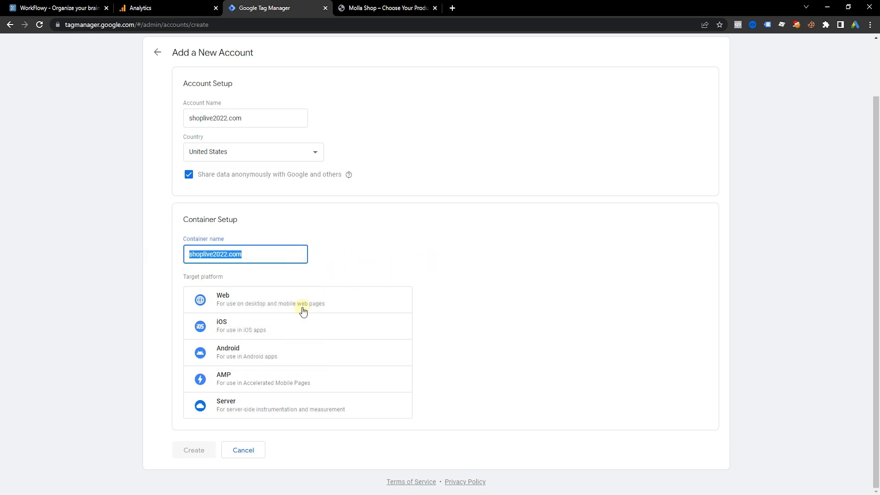
click(257, 303)
click(195, 453)
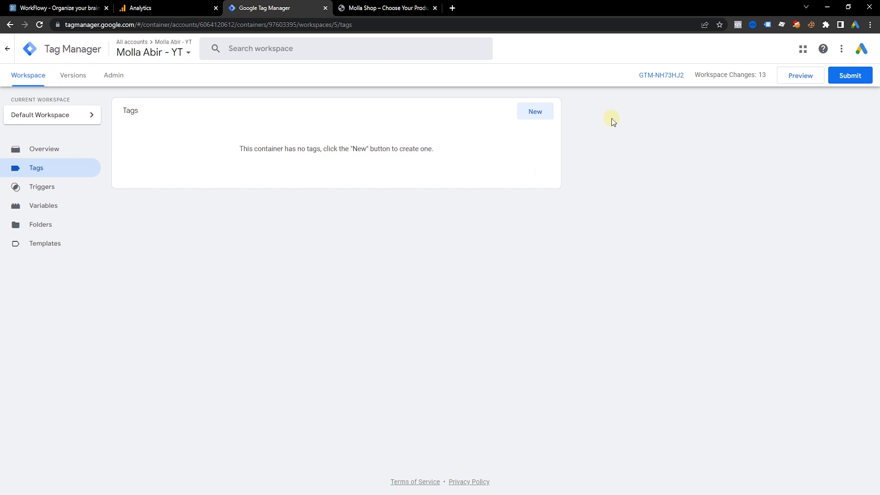
- View the container's Google Tag Manager installation snippets and close them
click(666, 77)
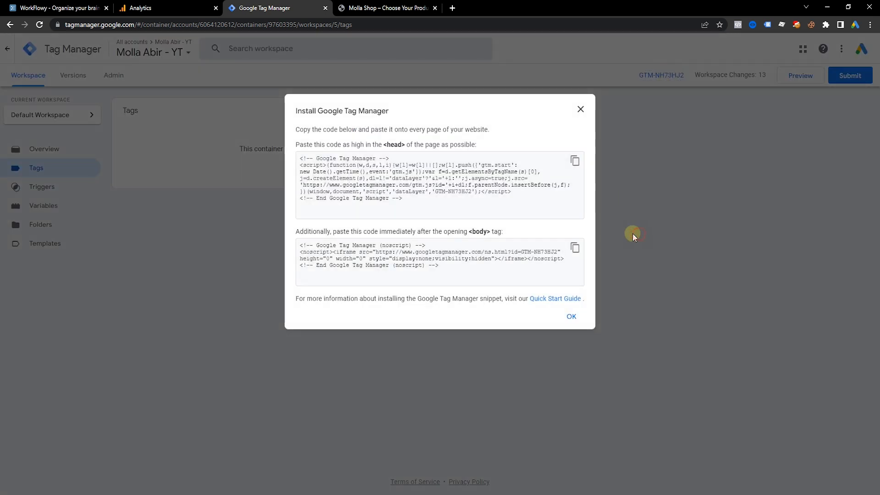
click(580, 109)
- Switch to the shop's WordPress admin and search the available plugins for "google tag manager"
click(399, 7)
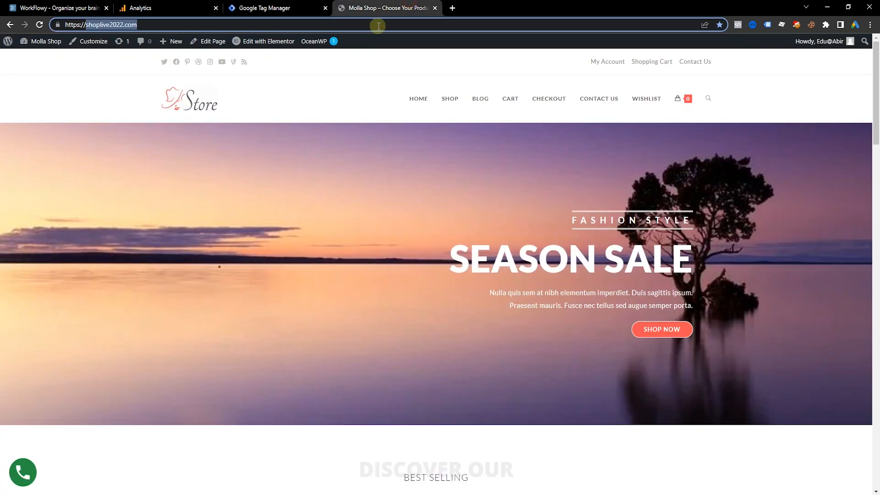
click(32, 43)
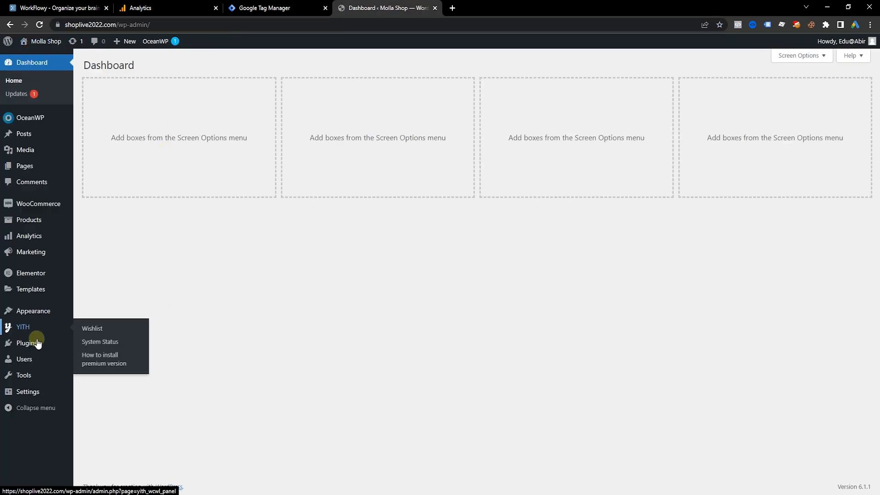
mouse_move(38, 343)
click(97, 357)
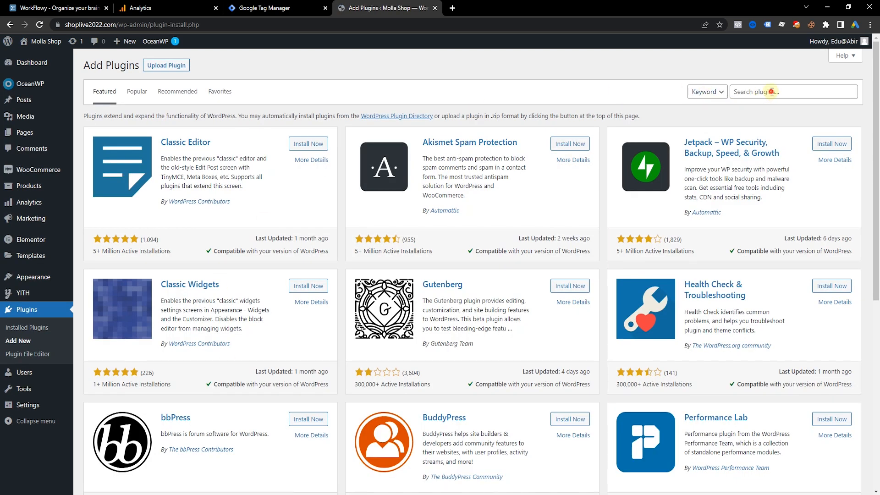
click(771, 92)
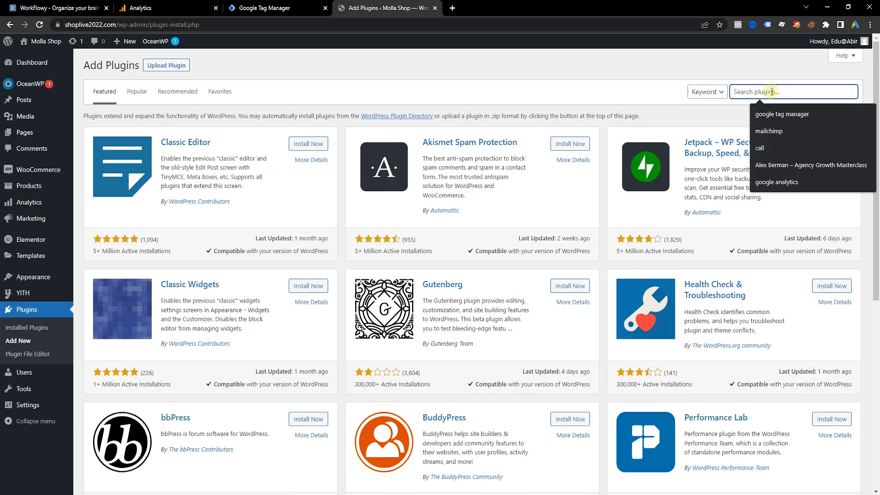
click(784, 114)
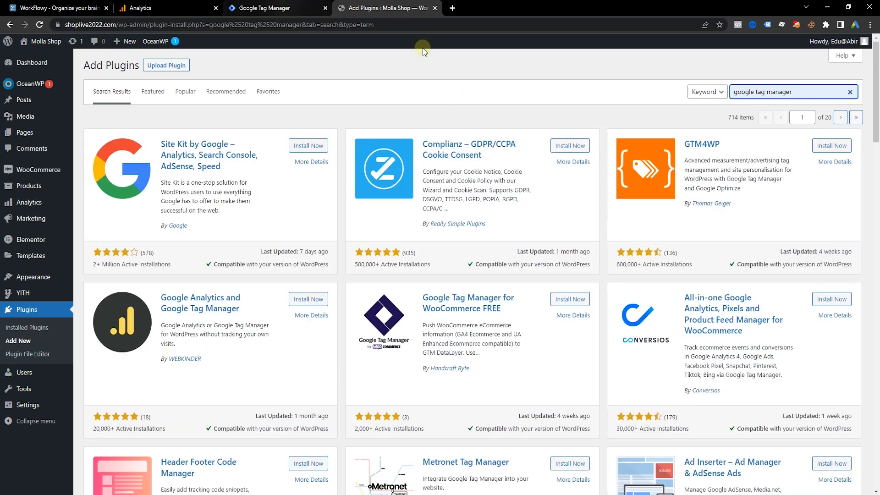
- Search the plugins for "gtm" instead, and install and activate the GTM4WP plugin
key(ctrl+a)
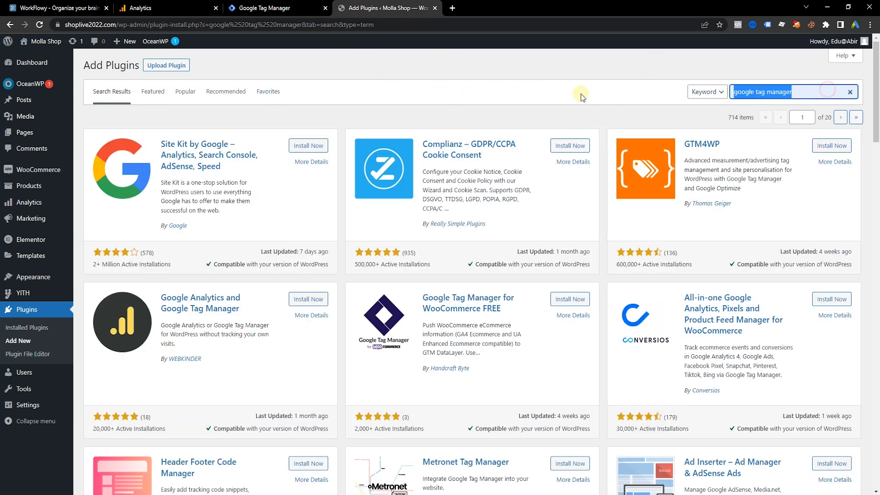
text(gtm)
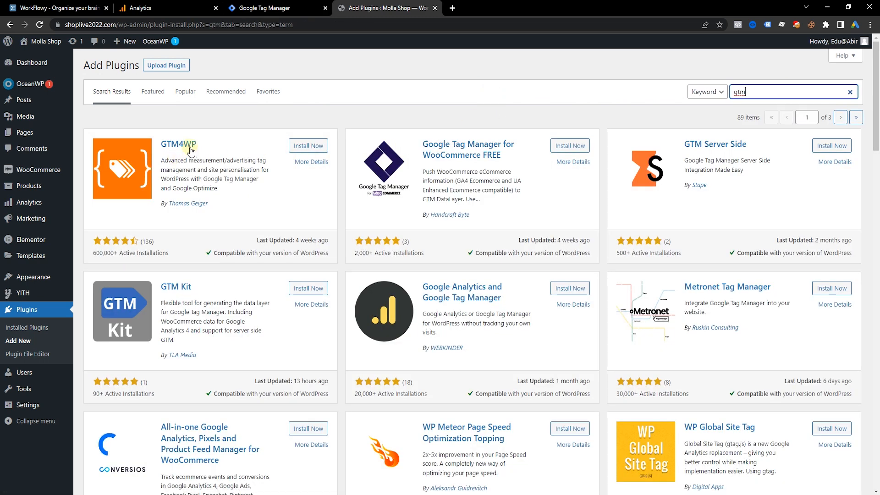
click(301, 147)
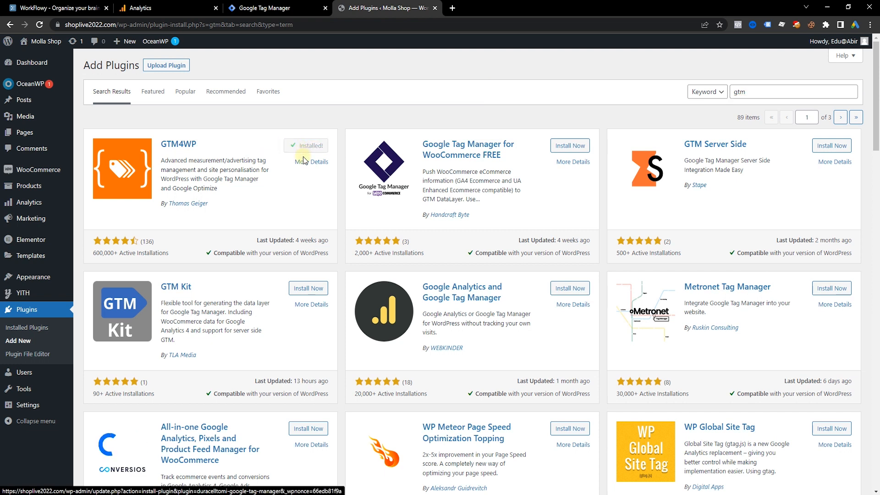
click(313, 146)
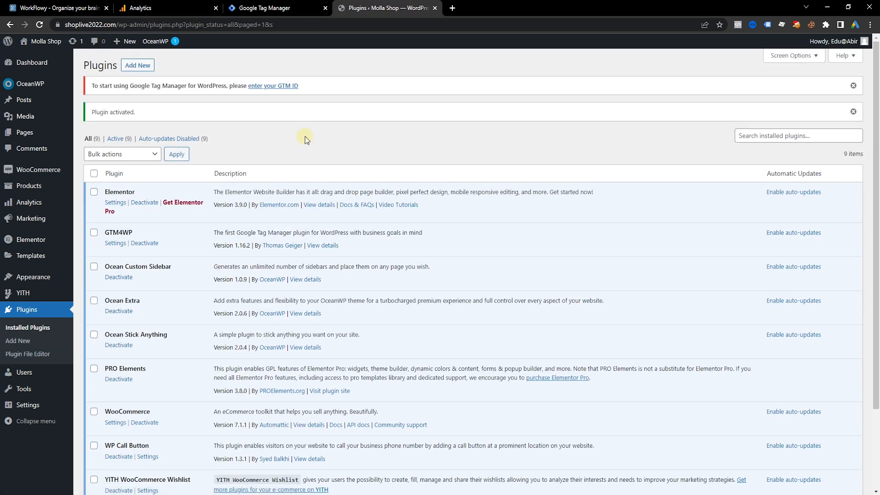
- Open the Google Tag Manager for WordPress options and locate the Google Tag Manager ID setting
scroll(82, 380, down, 1)
mouse_move(28, 405)
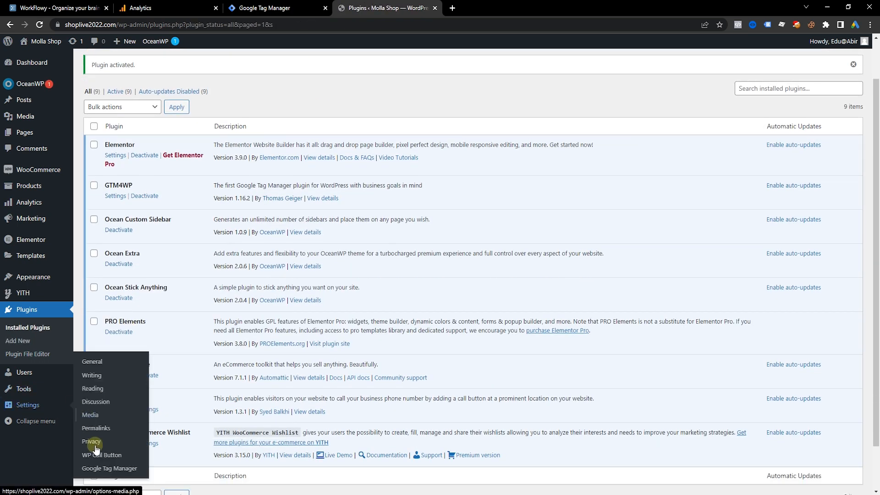
click(94, 468)
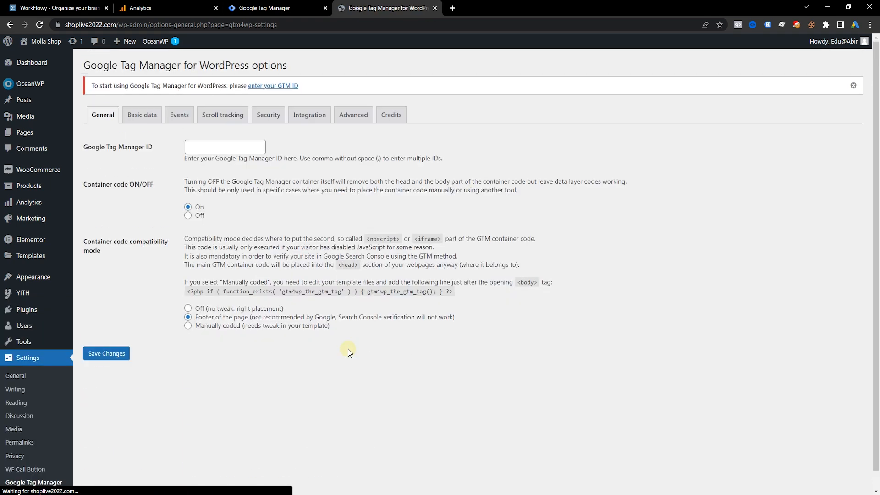
drag(89, 149, 159, 151)
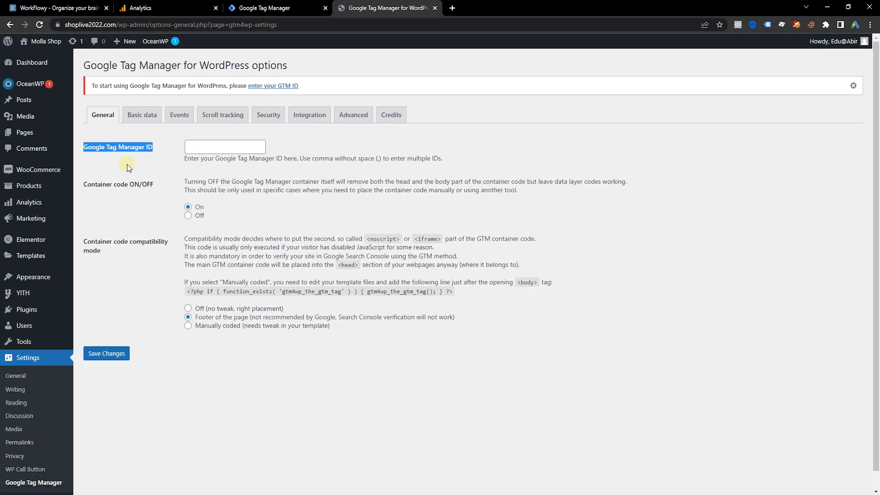
click(106, 154)
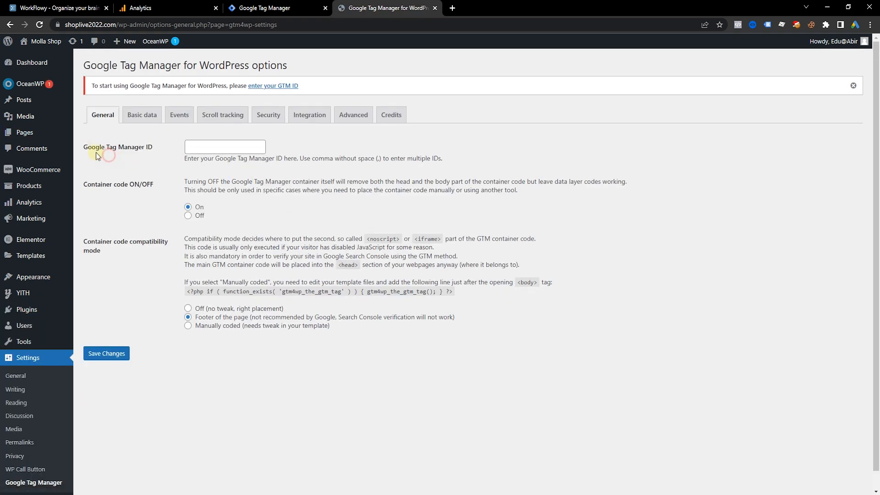
- Copy the container ID from the head installation snippet in Google Tag Manager
click(289, 9)
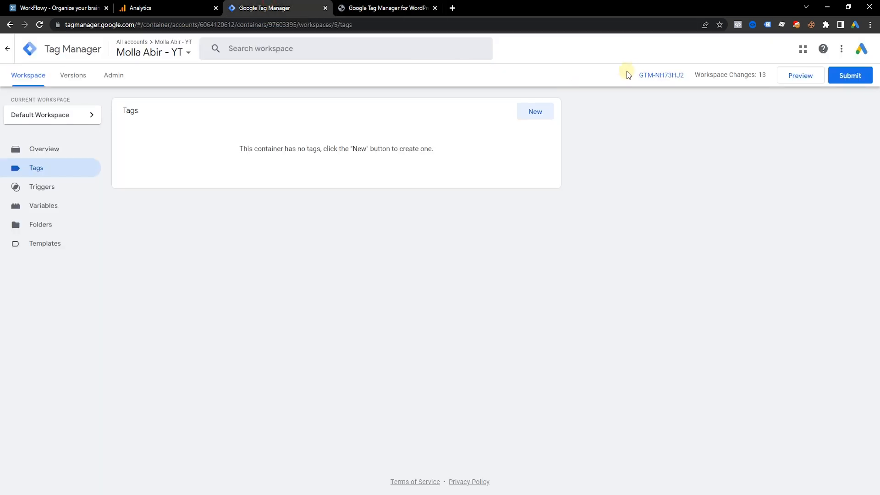
click(647, 75)
mouse_move(471, 192)
mouse_down()
mouse_move(436, 192)
mouse_move(467, 192)
mouse_up()
click(451, 192)
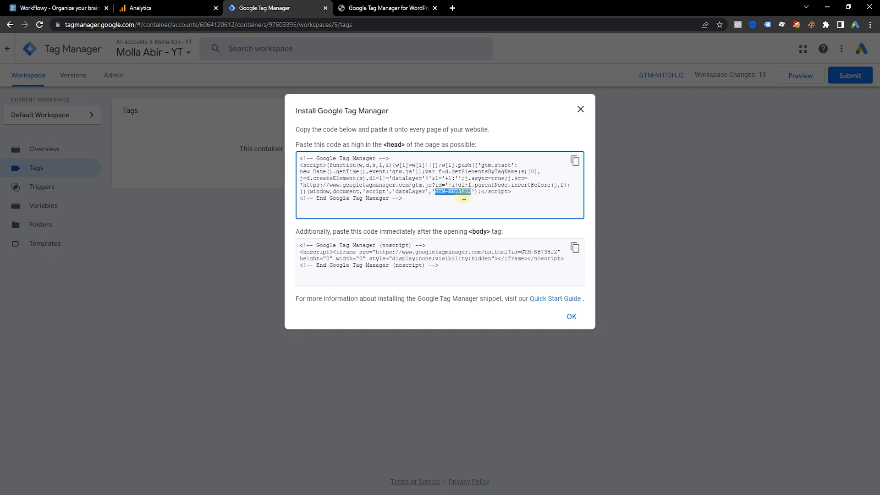
- Enter GTM-NH73HJ2 as the Google Tag Manager ID in the WordPress plugin options and save the changes
click(371, 8)
click(254, 147)
text(GTM-NH73HJ2)
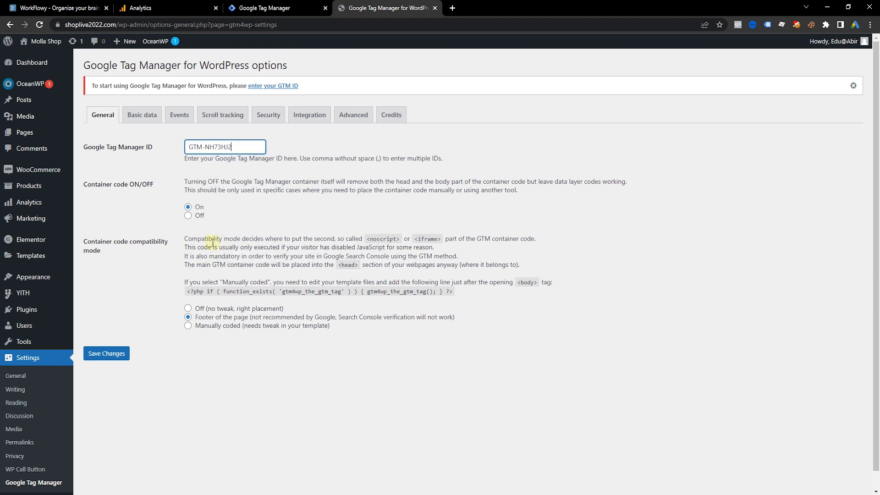
click(122, 354)
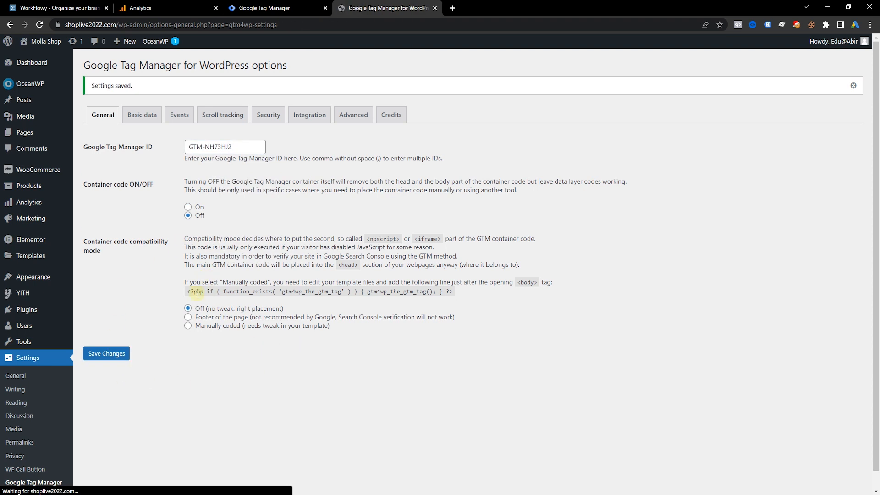
- Reload the plugin options, set the container code to On, and save the changes
click(40, 25)
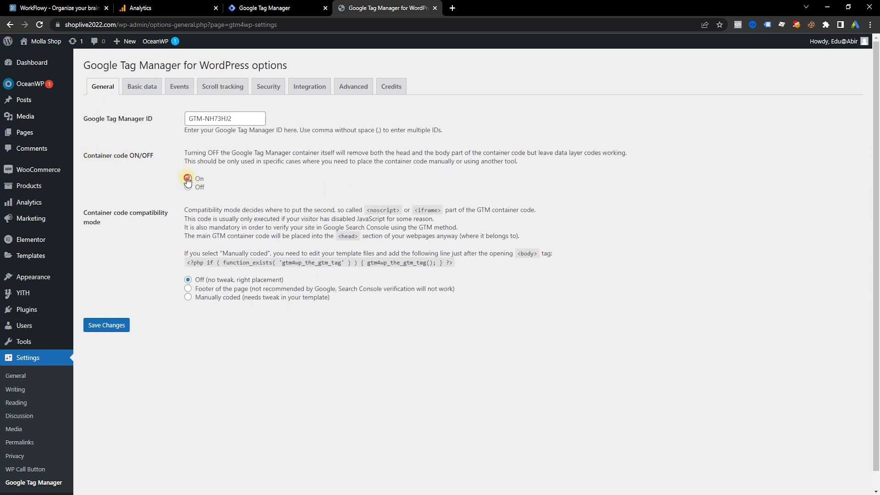
click(116, 326)
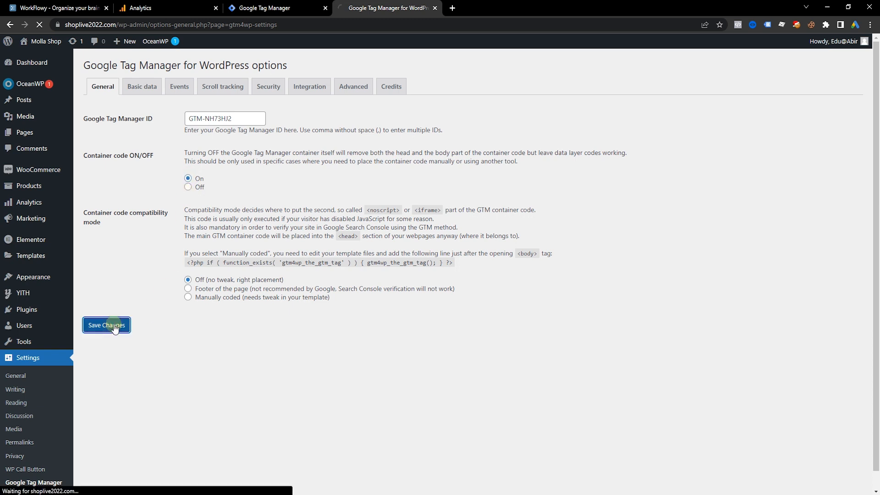
- Enable Tag Assistant Legacy on the shop's live home page, reload the page, and check the tag analysis
mouse_move(46, 41)
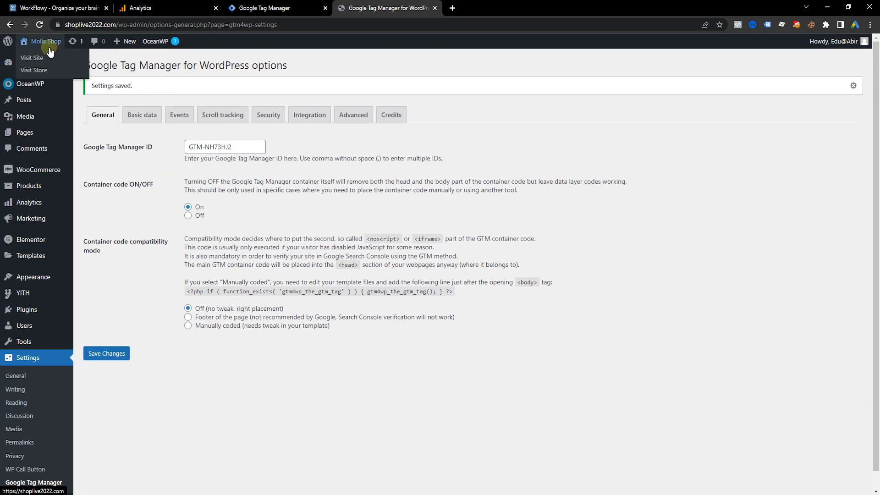
click(47, 60)
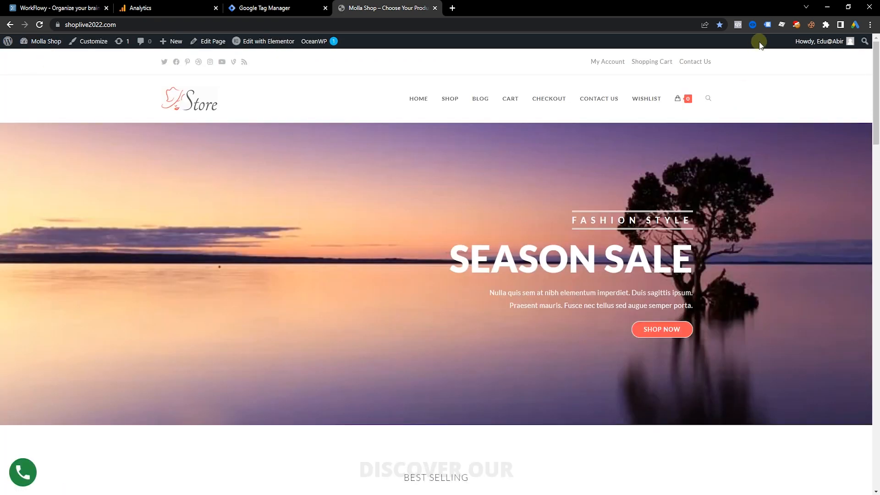
click(765, 28)
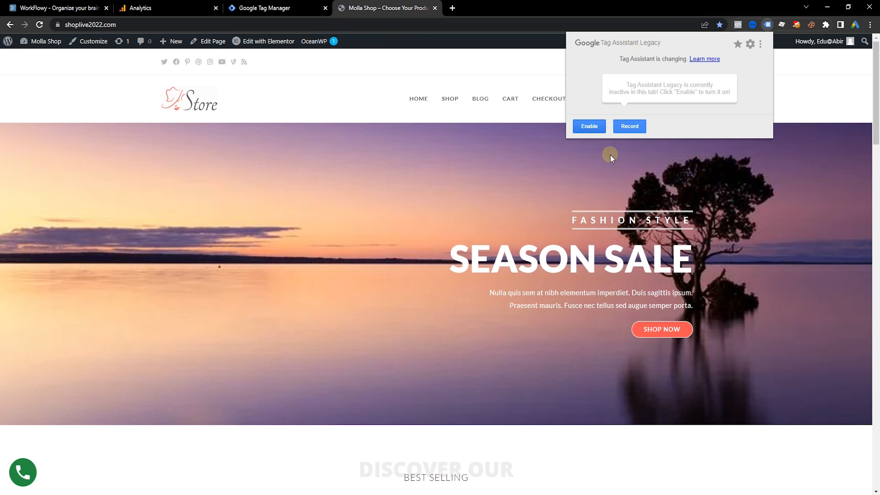
click(589, 127)
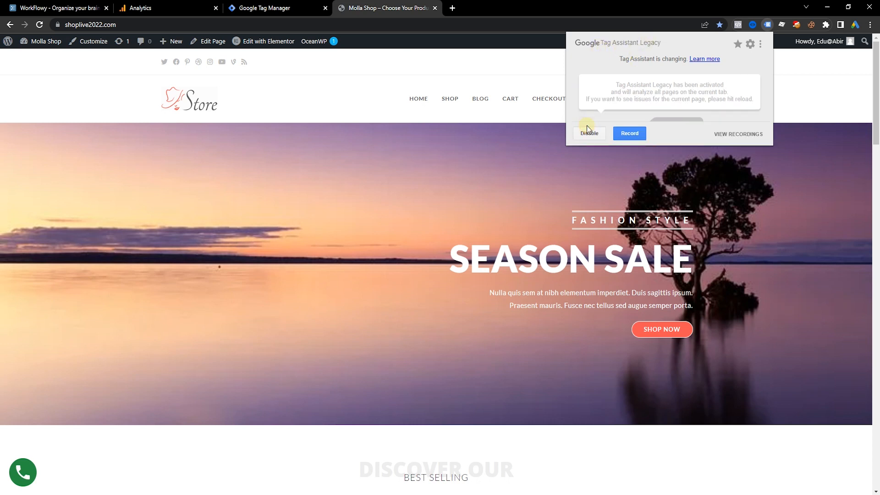
click(40, 25)
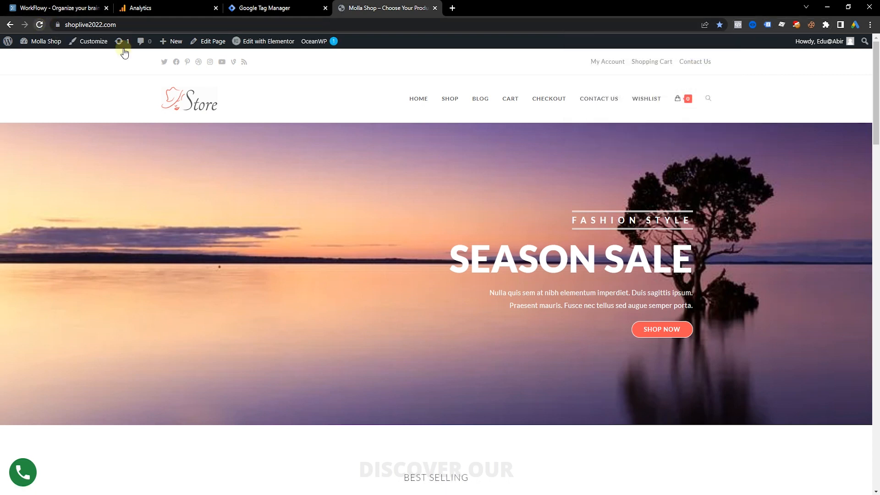
click(766, 26)
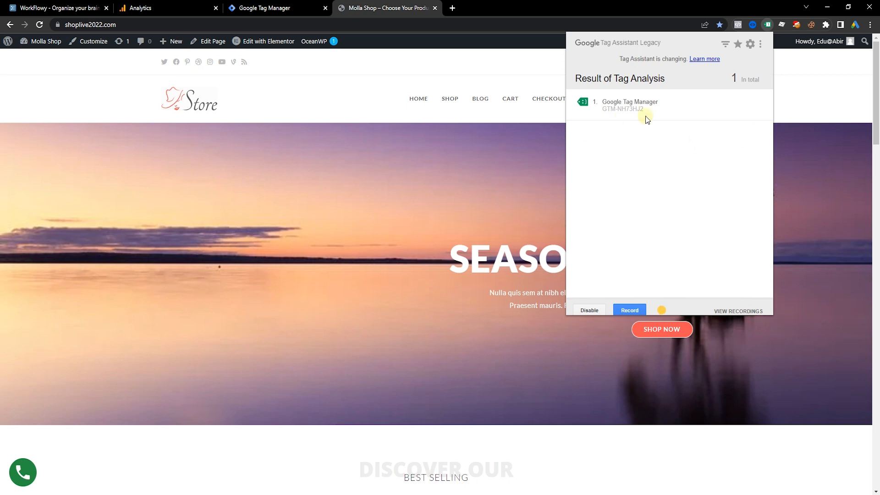
click(296, 205)
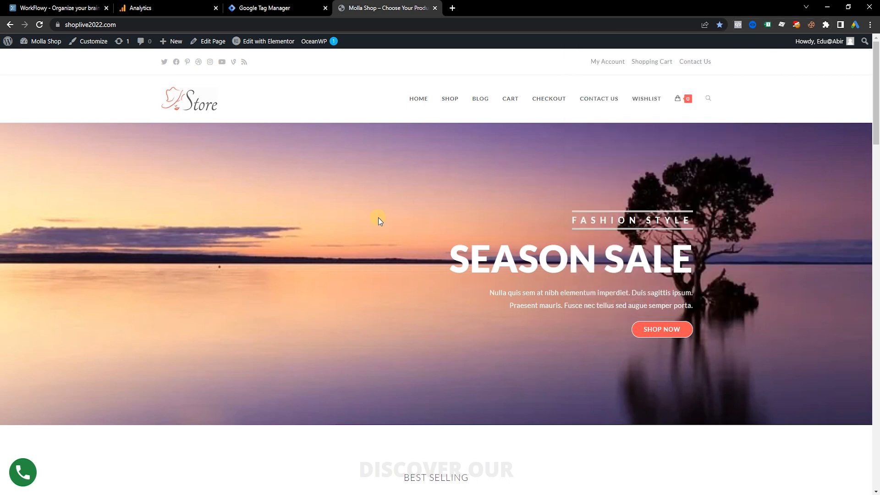
scroll(380, 214, down, 7)
scroll(274, 243, up, 1)
scroll(197, 284, up, 3)
scroll(241, 288, down, 4)
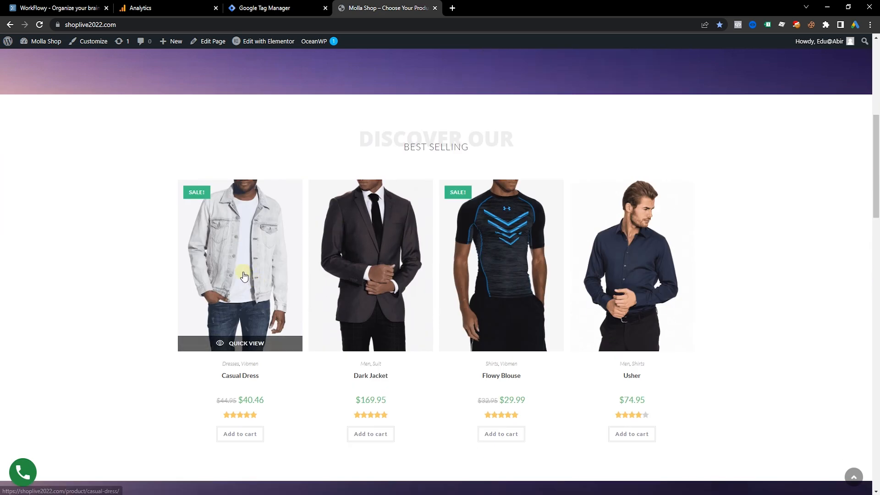
scroll(597, 155, up, 4)
- Switch to Google Tag Manager, dismiss the installation snippets, and start a preview of the container
click(294, 7)
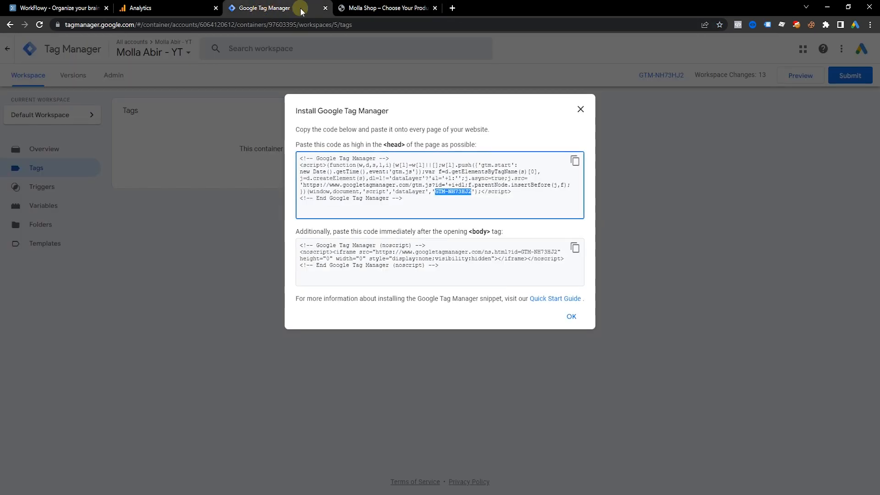
click(571, 317)
click(810, 77)
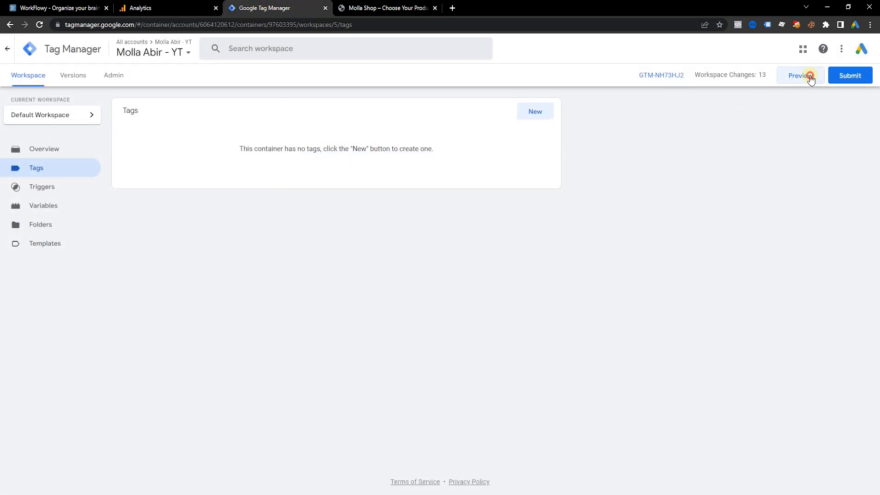
click(398, 7)
click(311, 24)
key(ctrl+c)
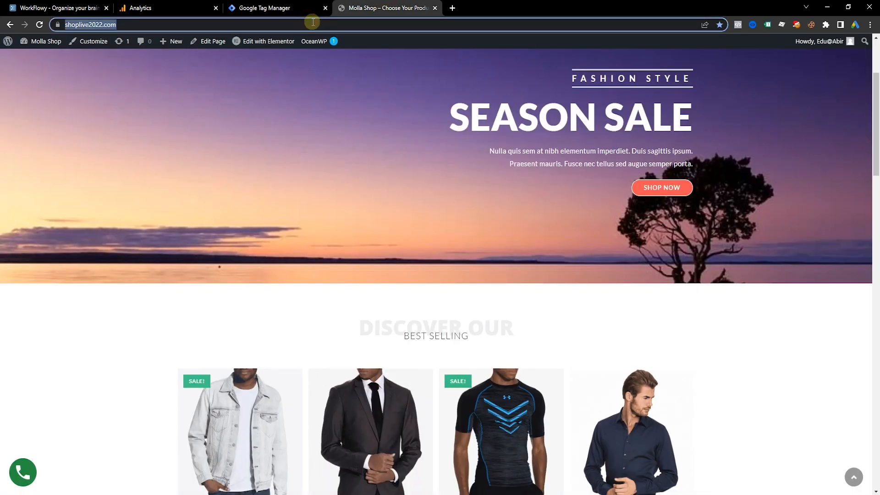
click(387, 9)
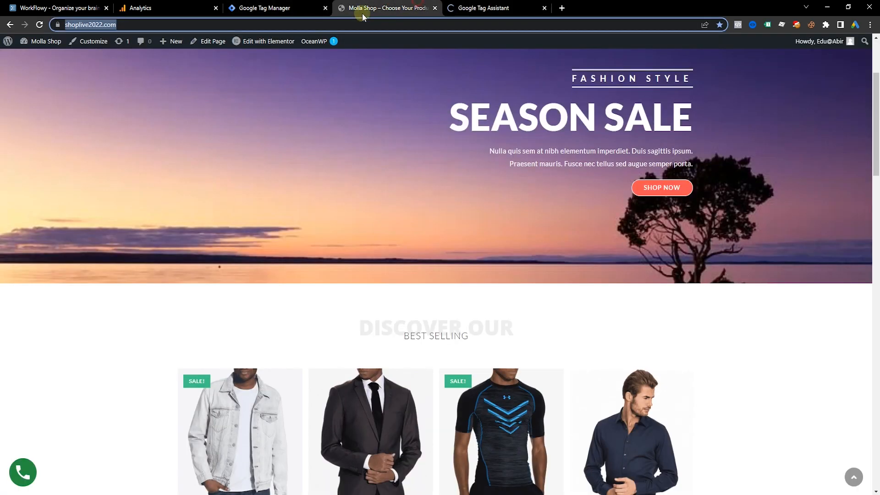
click(481, 8)
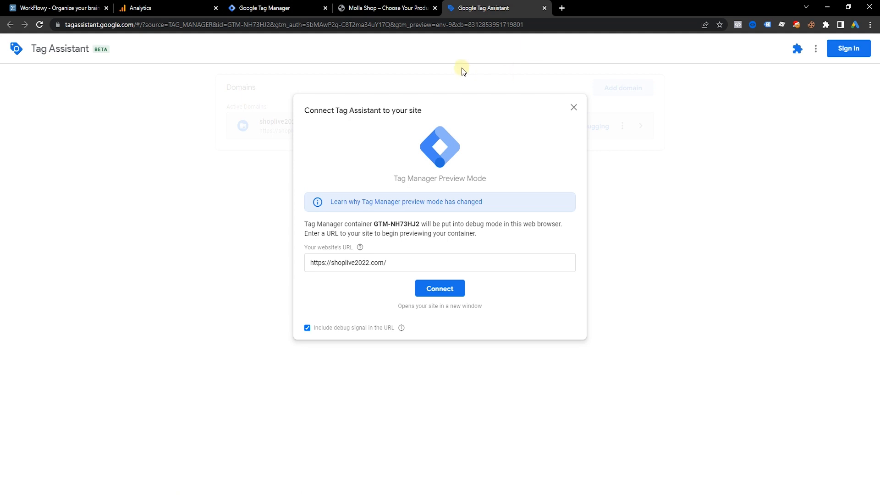
click(413, 259)
key(ctrl+v)
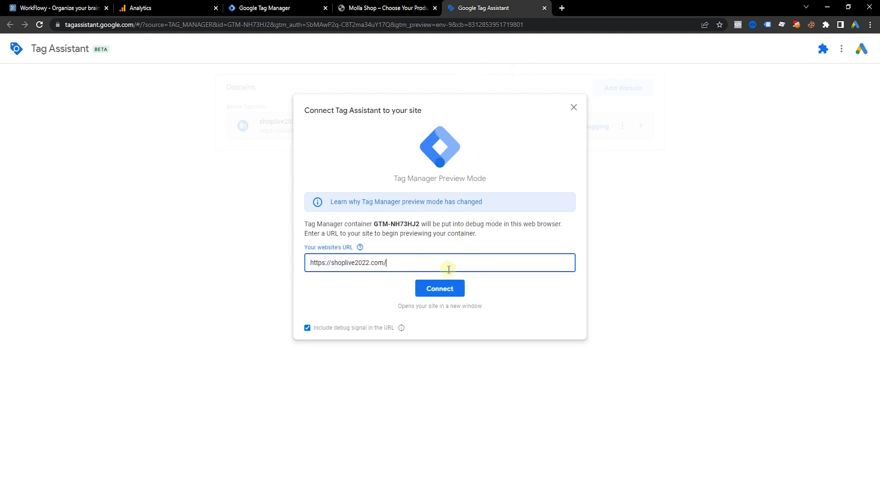
click(436, 289)
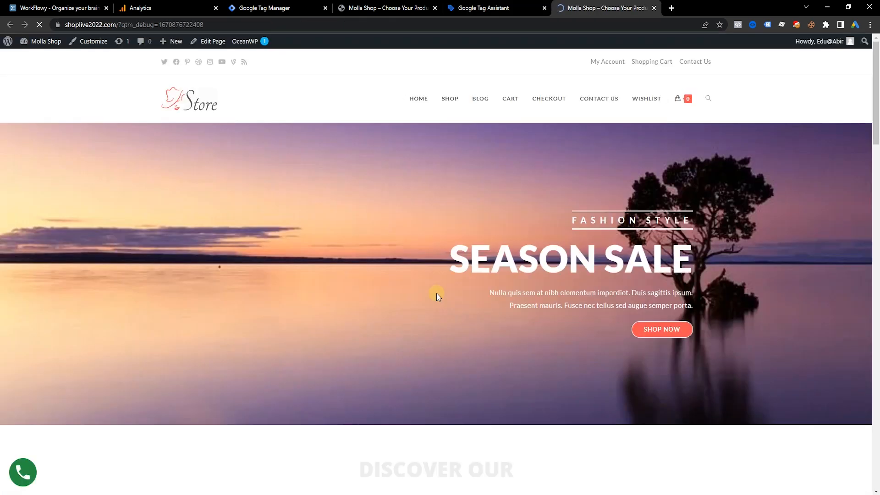
- Open the Casual Dress product in the connected shop and check its recorded events in Tag Assistant
scroll(503, 201, down, 6)
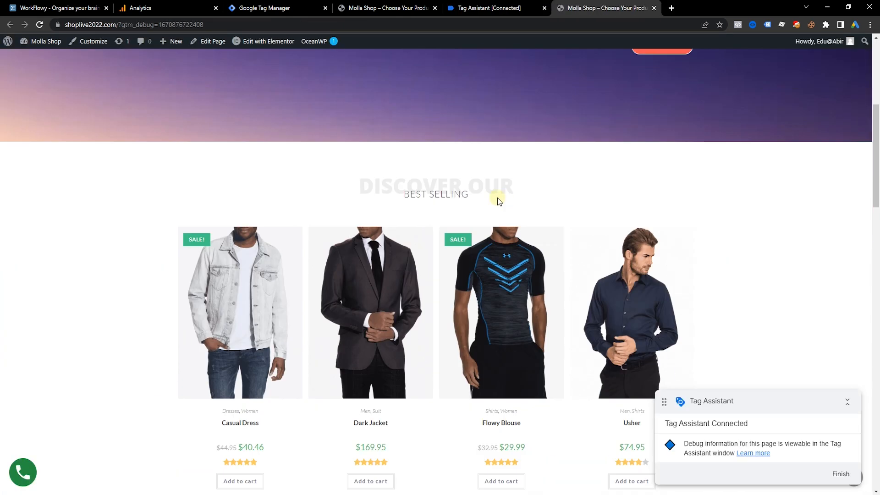
scroll(98, 255, down, 2)
click(230, 251)
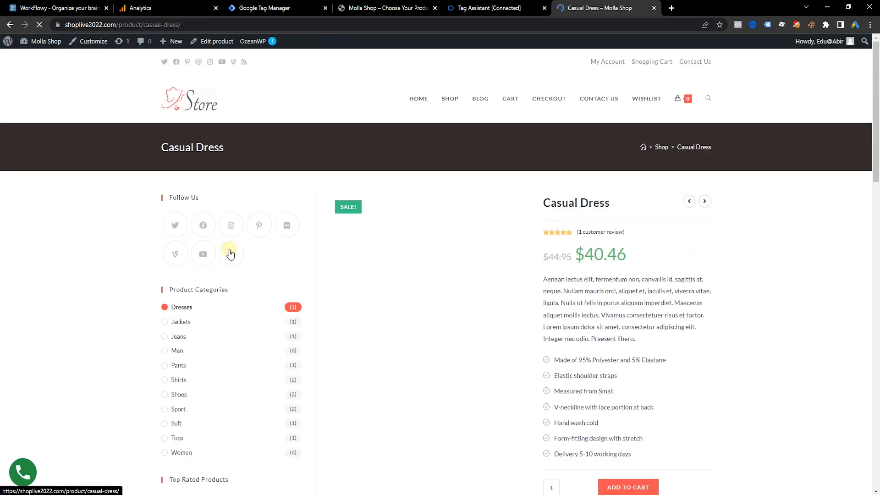
click(491, 7)
click(445, 218)
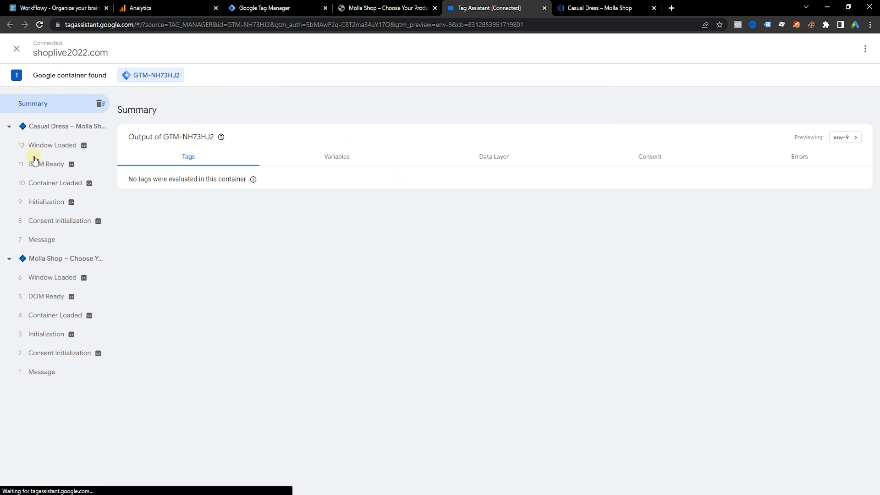
- Add one Casual Dress to the cart from its product page and check the recorded events in Tag Assistant
click(606, 8)
scroll(478, 313, down, 3)
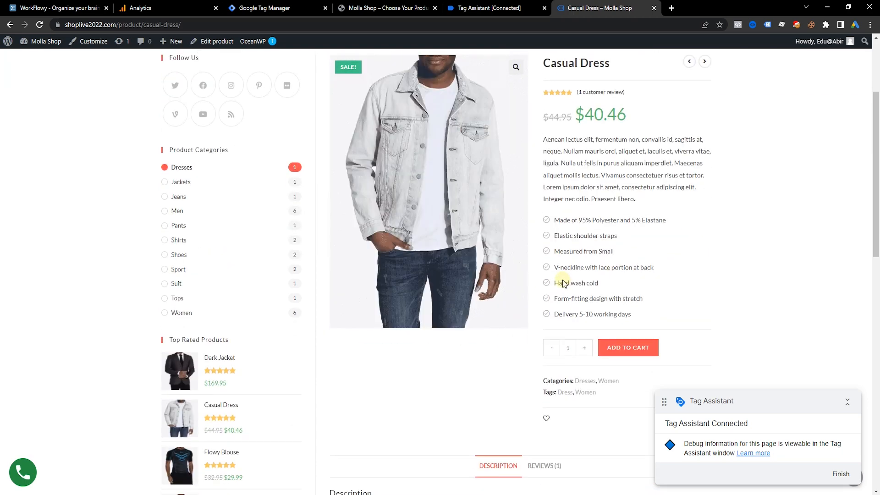
scroll(203, 186, up, 2)
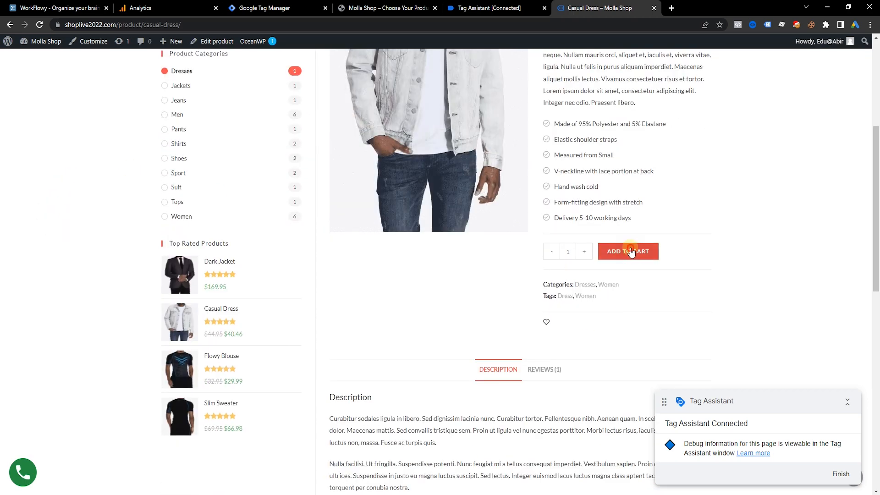
click(630, 248)
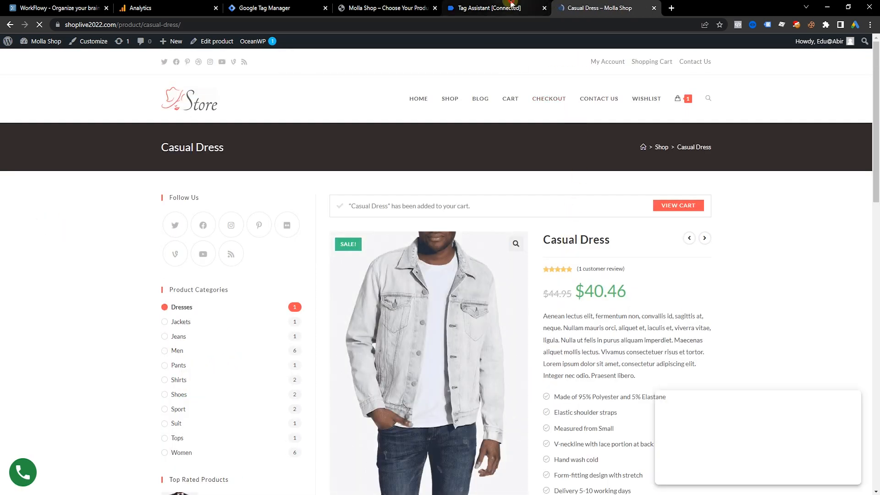
click(489, 8)
scroll(44, 363, down, 1)
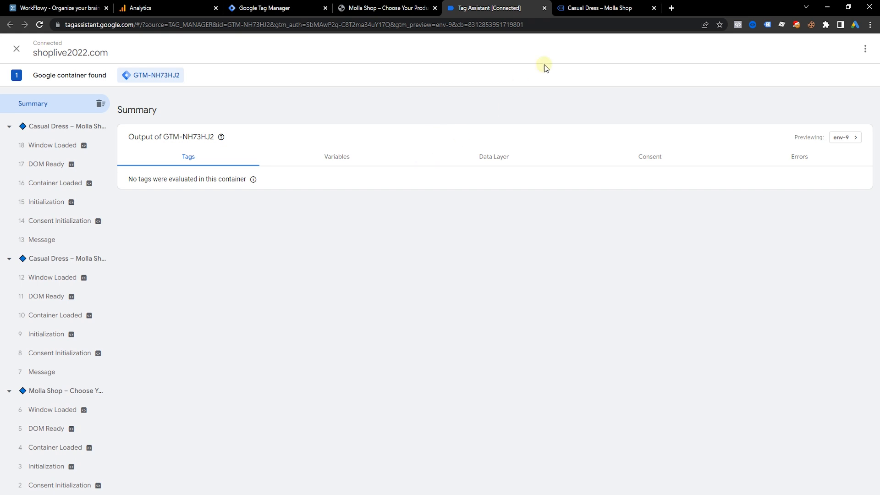
- Return to the Casual Dress product page and examine its product name and details
click(587, 9)
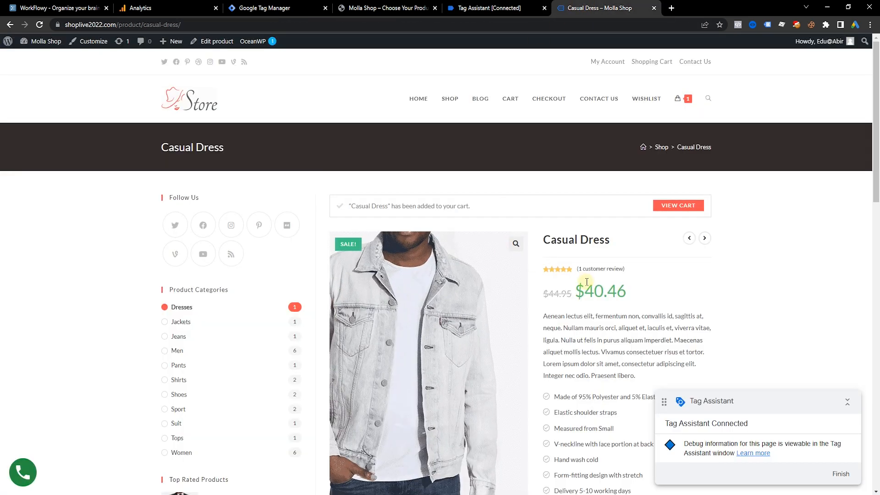
drag(550, 239, 614, 244)
scroll(809, 256, down, 6)
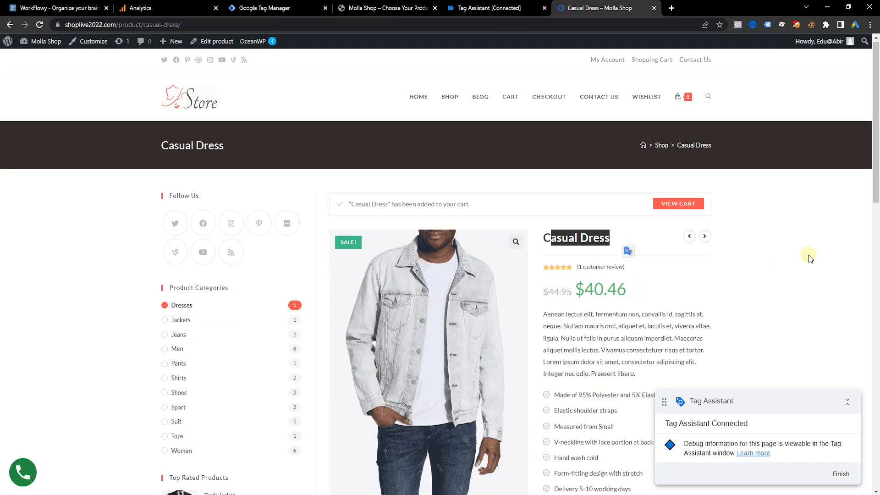
click(787, 204)
scroll(728, 245, up, 3)
scroll(543, 199, up, 3)
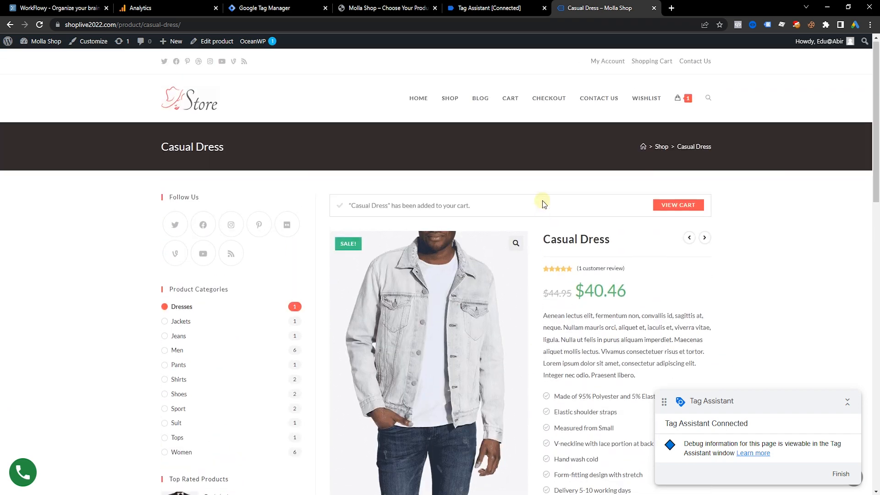
- Open the Google Tag Manager plugin options in the shop's WordPress dashboard
click(387, 8)
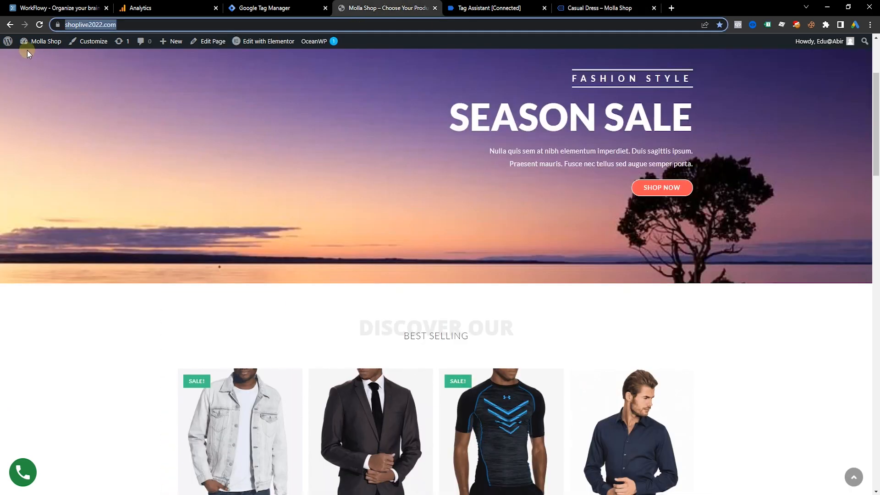
click(42, 41)
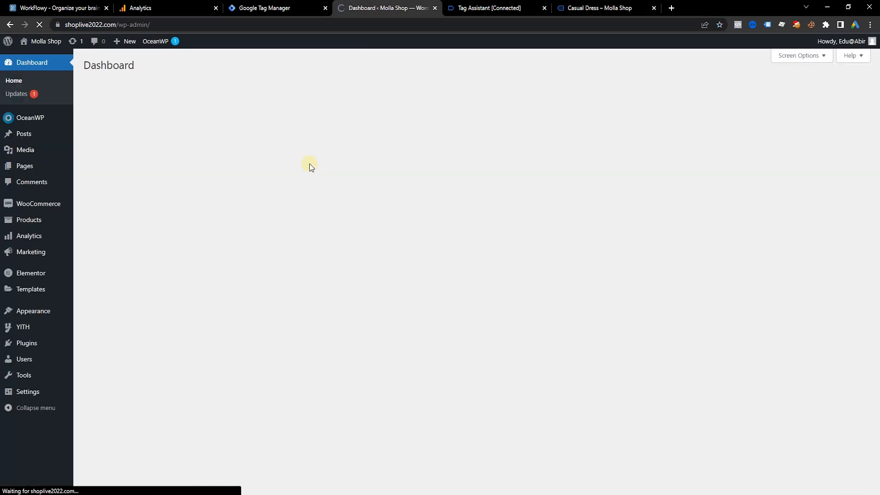
mouse_move(51, 398)
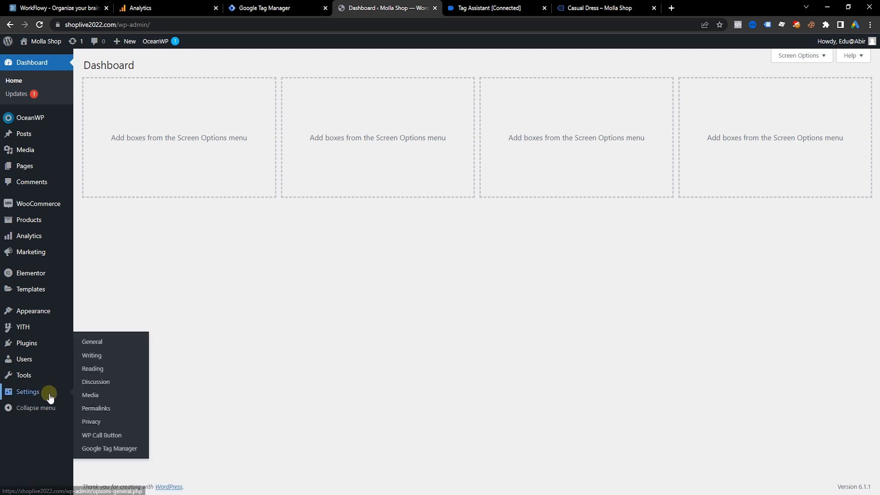
click(114, 448)
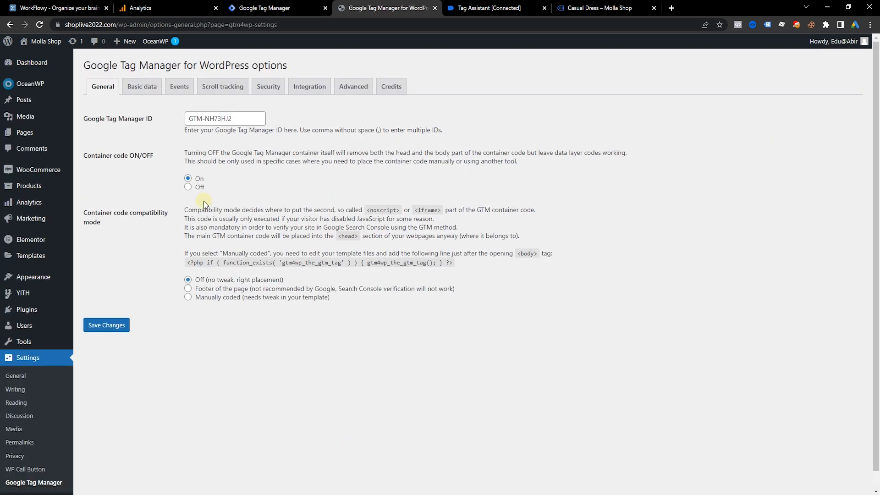
- Enable Track enhanced e-commerce in the plugin's WooCommerce integration options and save the changes
click(305, 94)
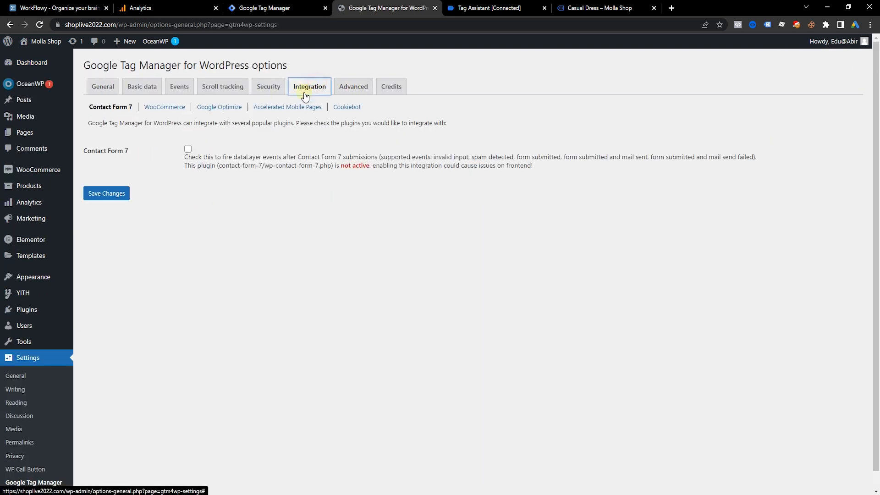
click(162, 109)
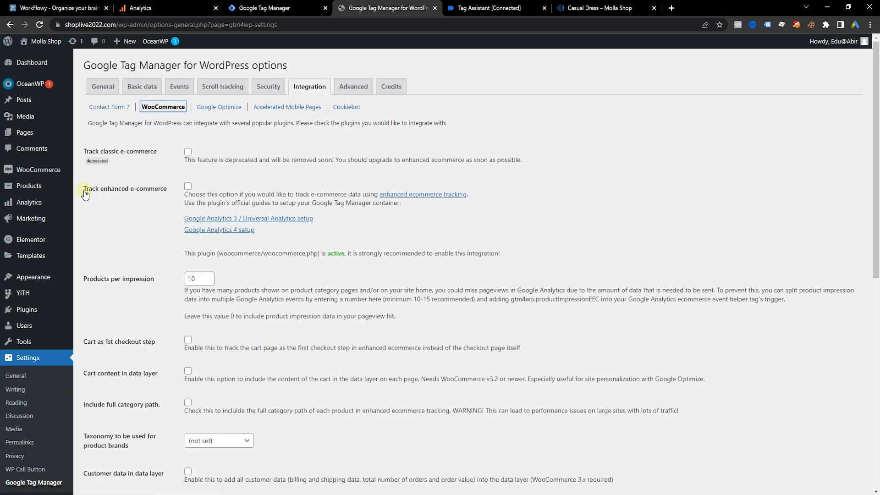
click(188, 186)
scroll(493, 195, down, 9)
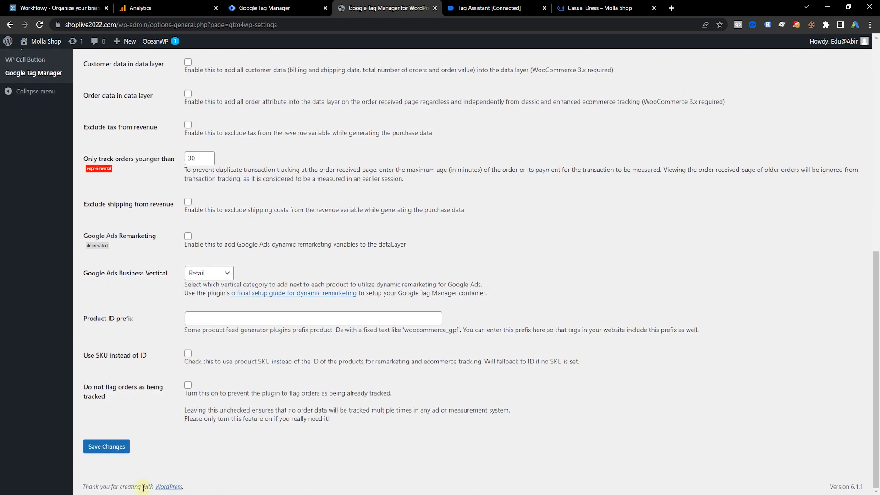
click(103, 453)
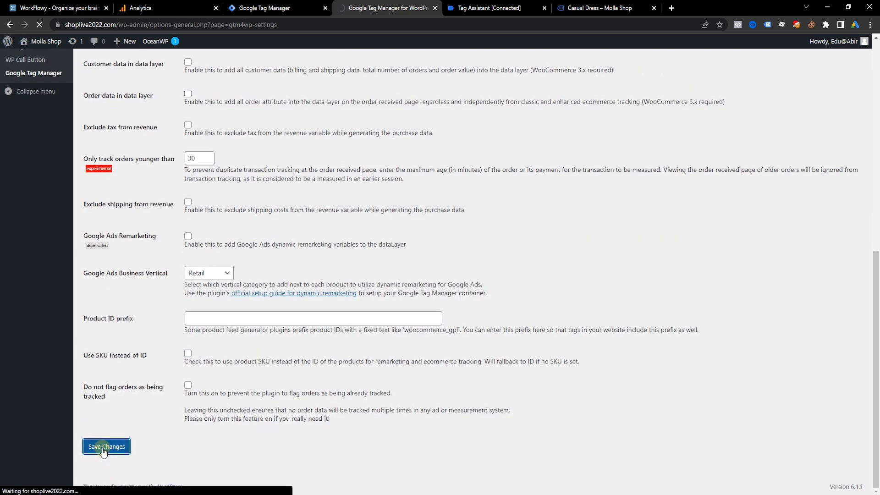
- Start a new preview of the container from Google Tag Manager and connect Tag Assistant to shoplive2022.com
click(489, 8)
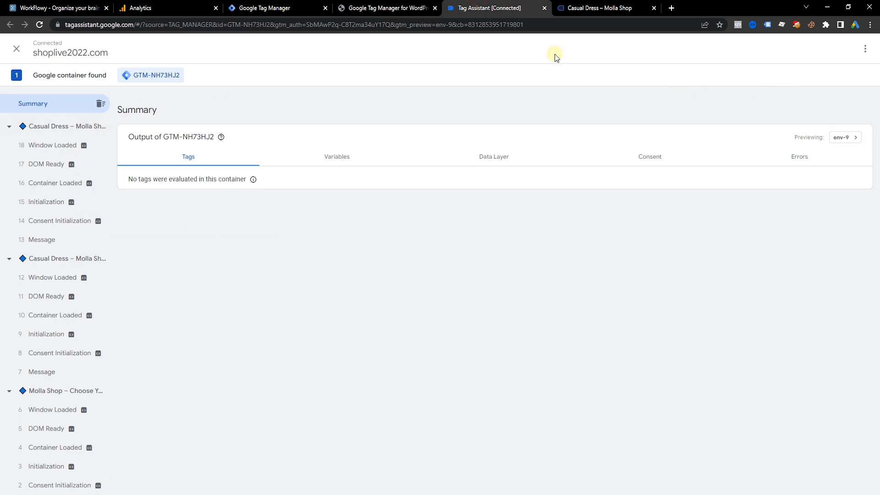
click(348, 7)
click(280, 5)
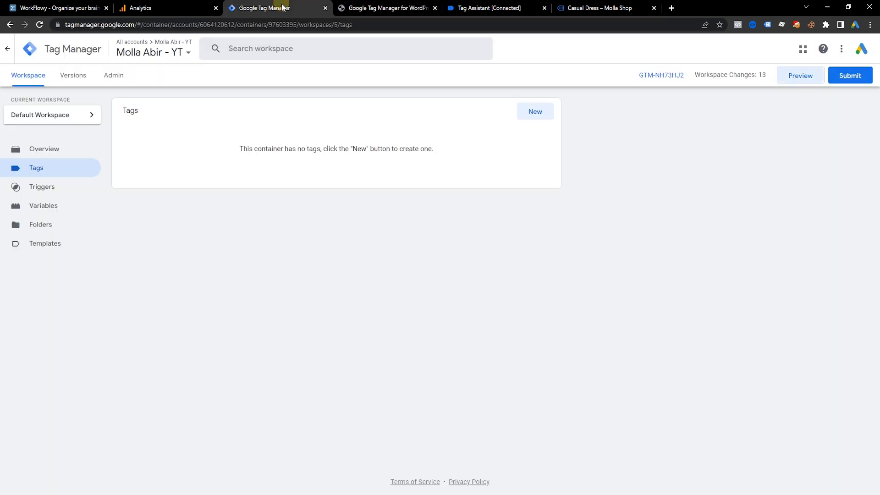
click(810, 77)
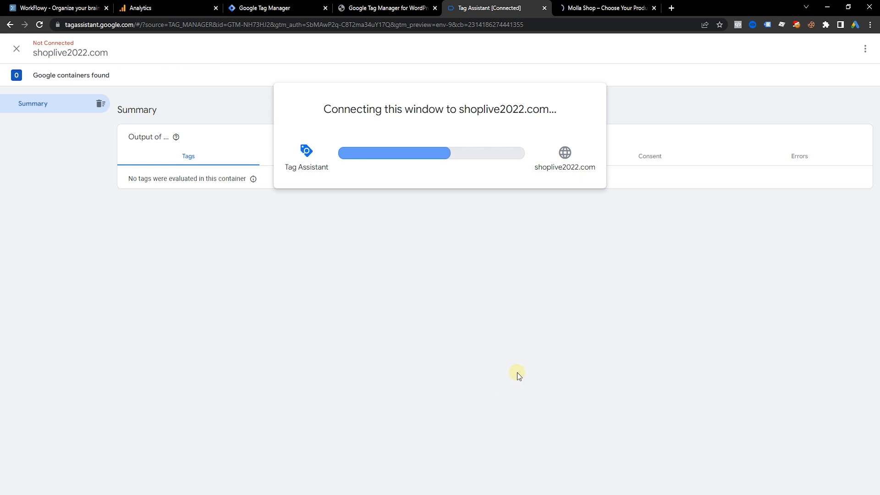
click(440, 215)
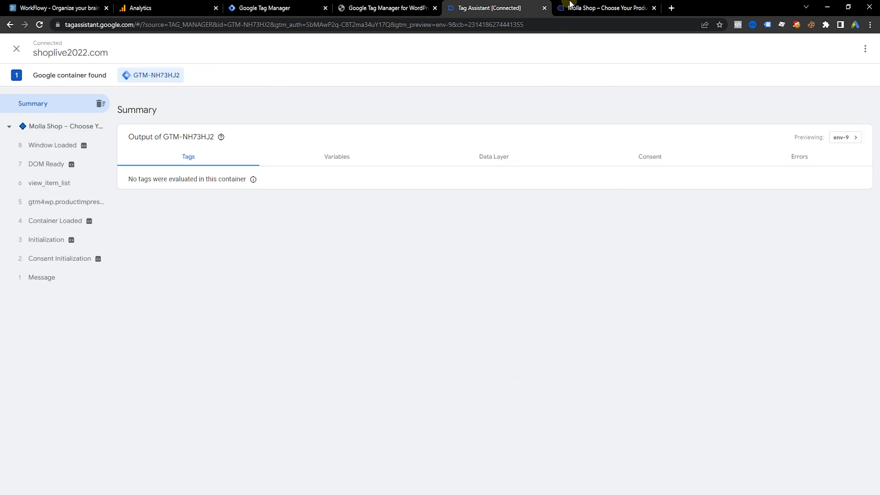
- Open the Dark Jacket product in the connected shop and check its recorded events in Tag Assistant
click(605, 8)
scroll(397, 363, down, 5)
click(397, 363)
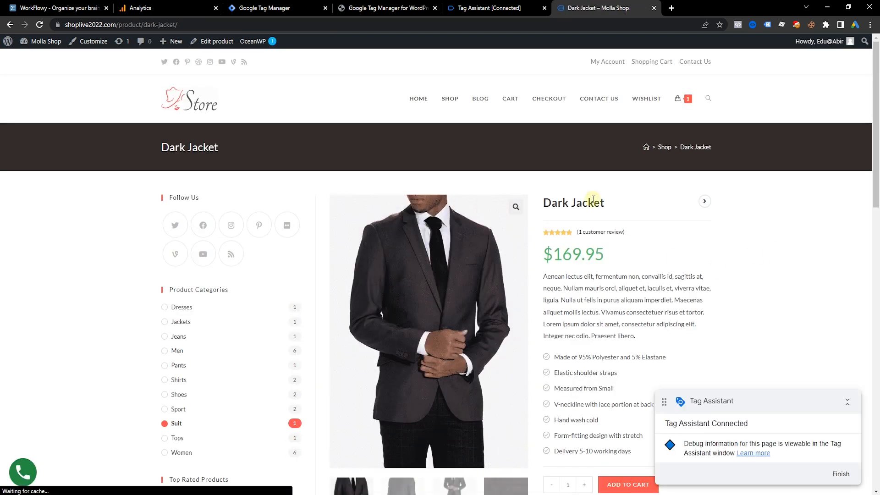
click(499, 9)
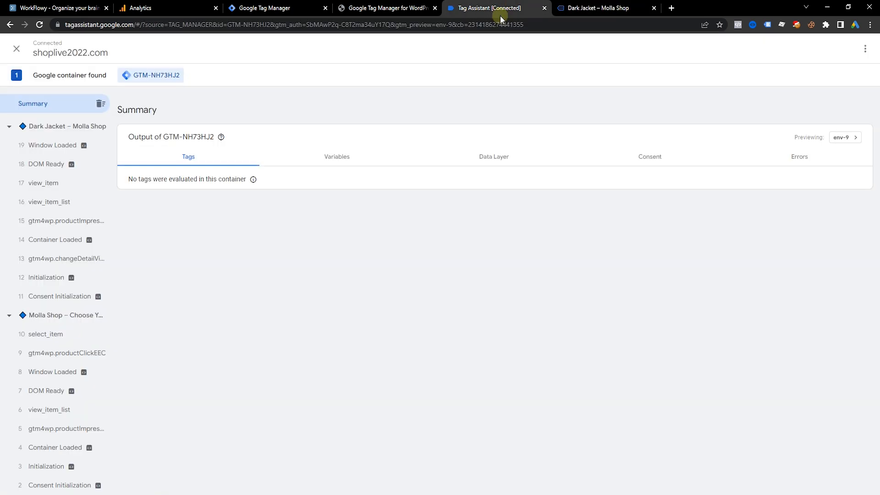
- Examine the data layer of the Dark Jacket page's view_item event, including its items array
click(51, 183)
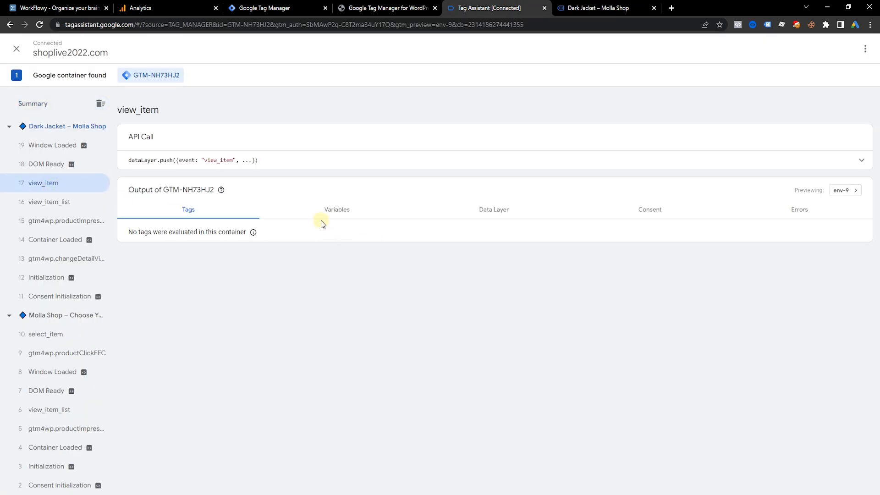
click(514, 218)
scroll(142, 197, down, 2)
drag(149, 169, 265, 456)
click(222, 356)
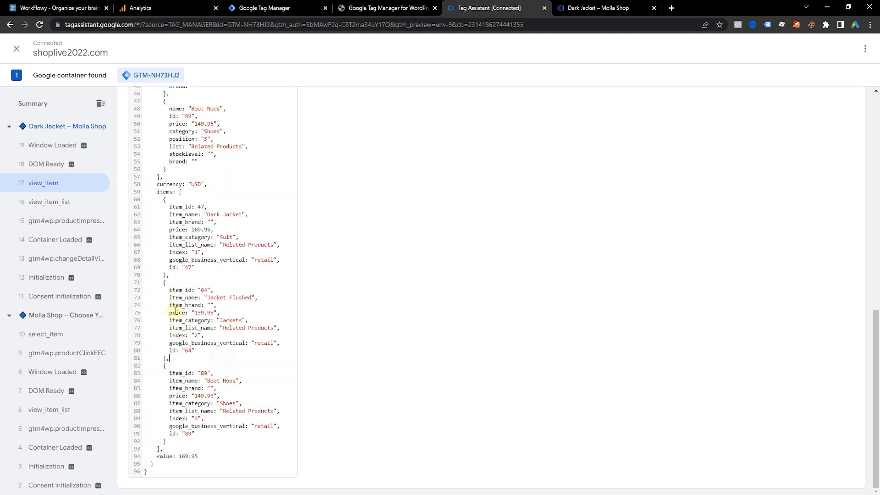
drag(166, 286, 229, 444)
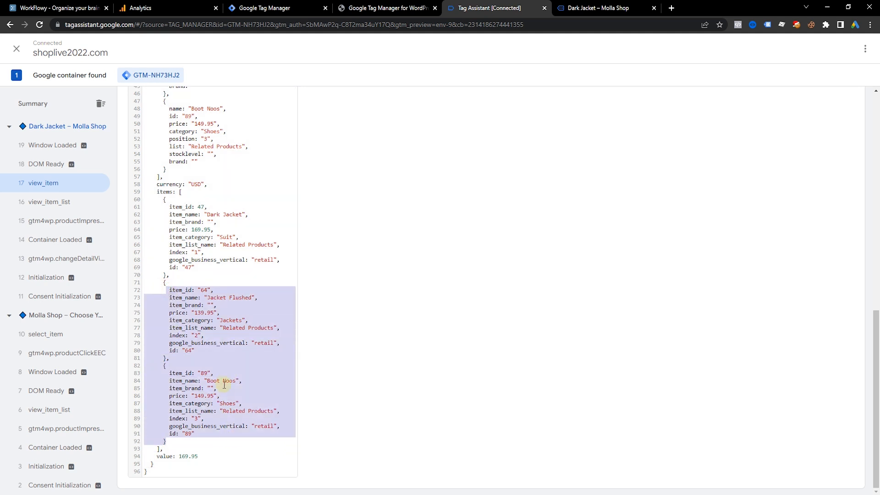
- Examine the Jacket Flushed and Boot Noos entries in the items array of the view_item data layer
click(224, 384)
drag(164, 320, 217, 434)
click(261, 341)
scroll(262, 345, up, 10)
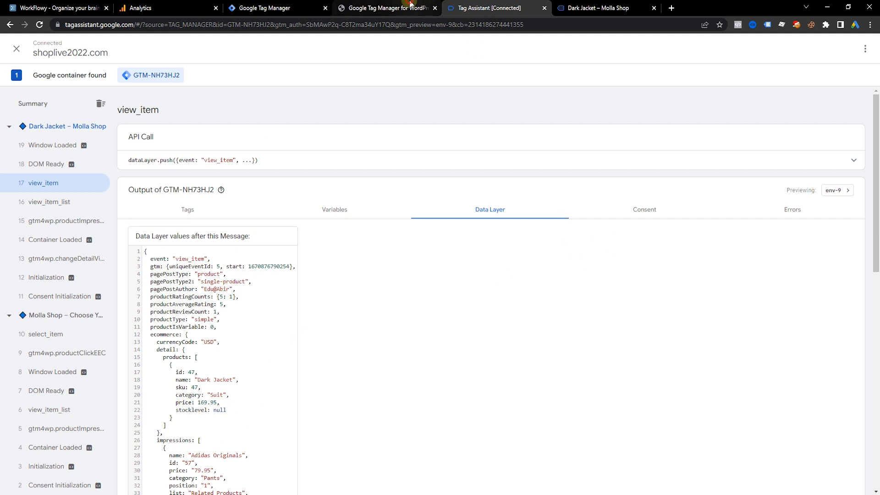
- Close the Dark Jacket shop page and Tag Assistant, and return to the container workspace in Google Tag Manager
click(388, 8)
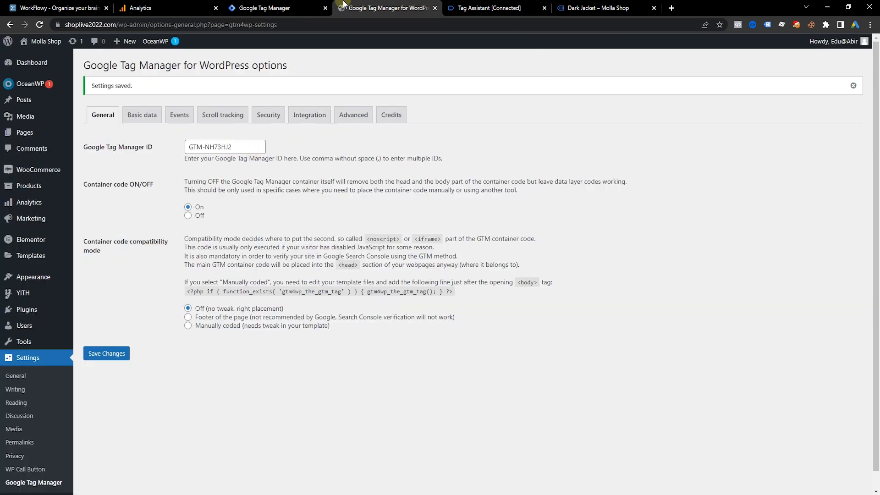
click(289, 8)
click(437, 7)
click(450, 5)
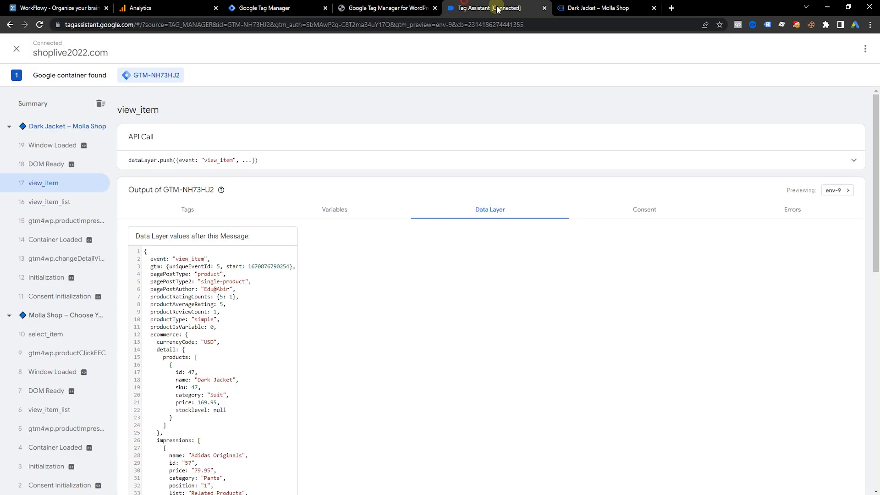
click(592, 7)
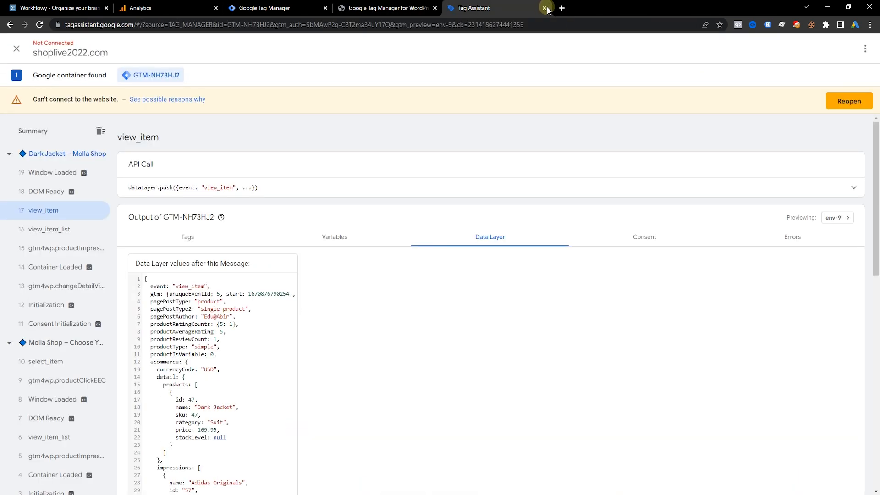
click(544, 7)
click(287, 7)
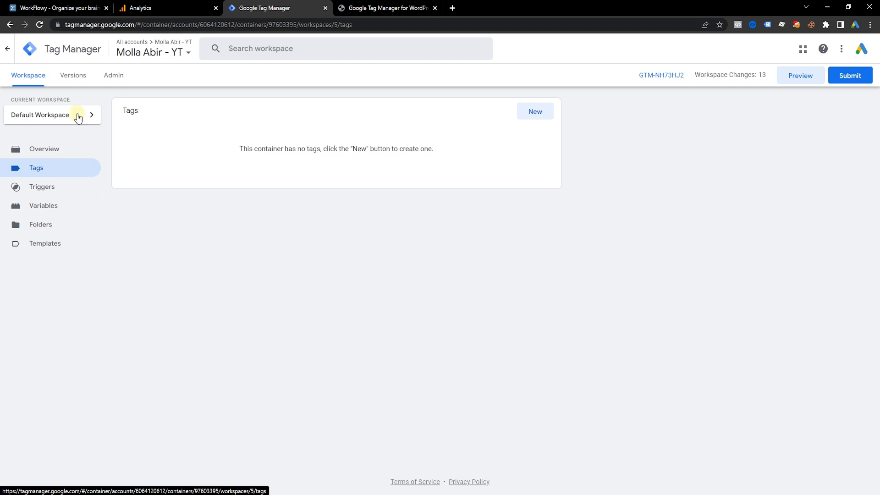
- Try to import the GA4 With GTM container file into the existing Default Workspace using Overwrite, and check the workspace's tags and variables
click(112, 79)
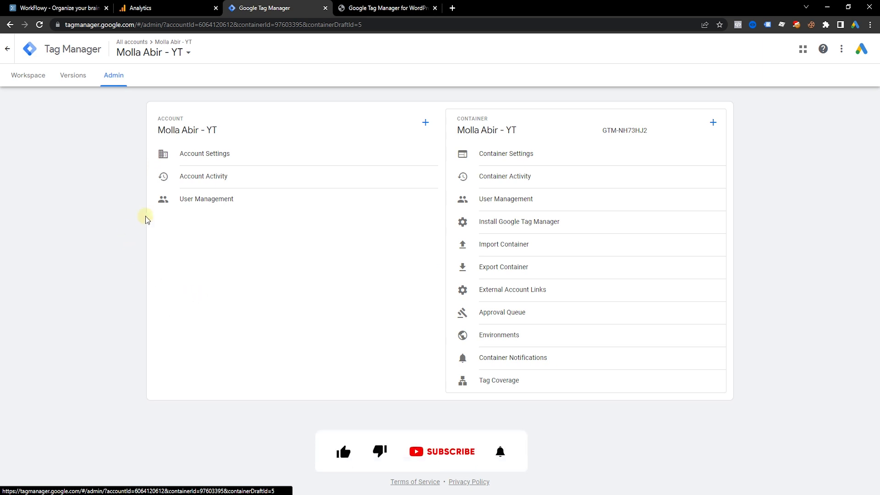
click(497, 252)
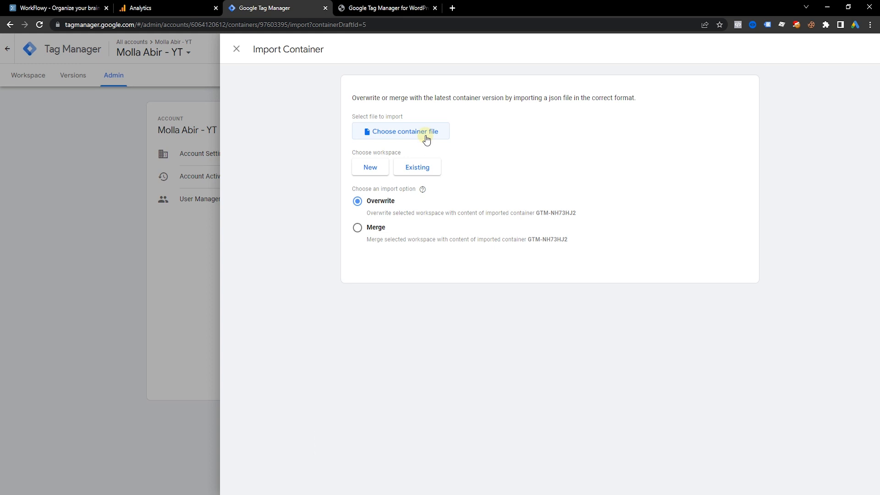
click(426, 133)
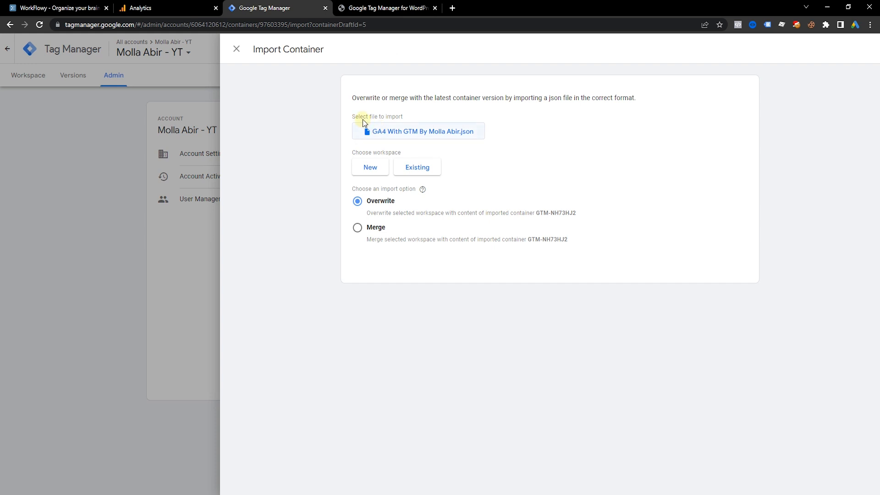
click(426, 170)
click(316, 99)
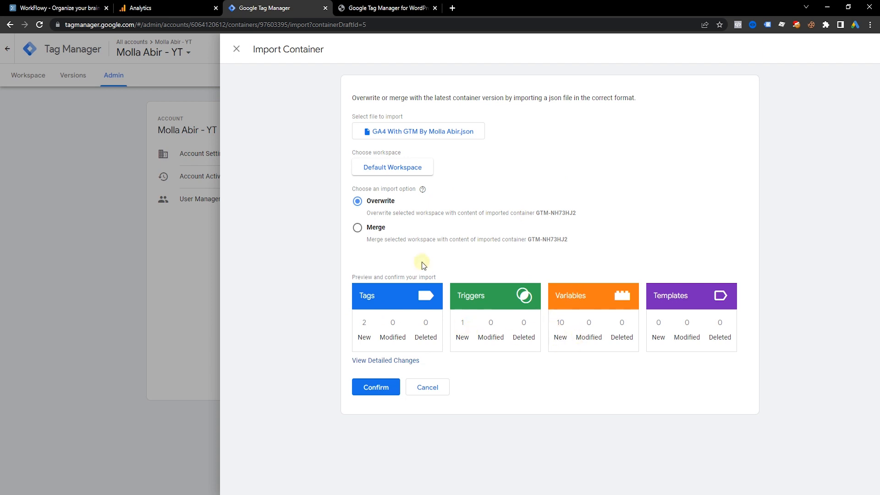
click(389, 394)
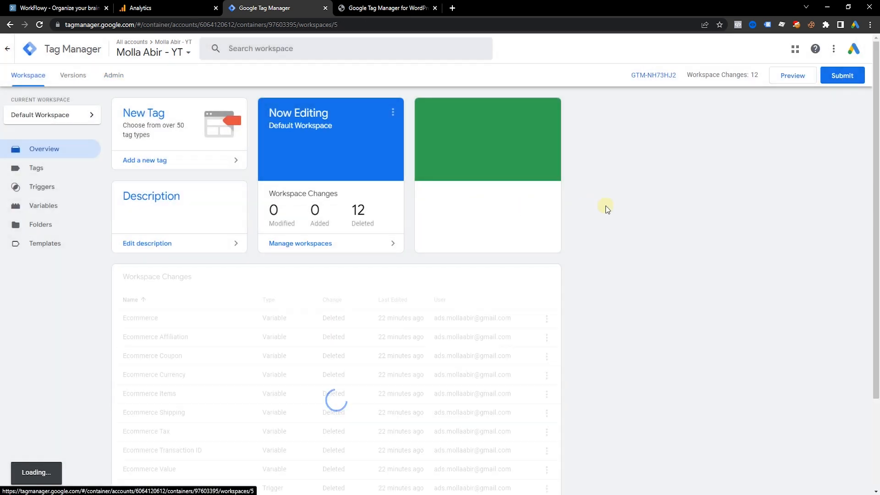
click(53, 169)
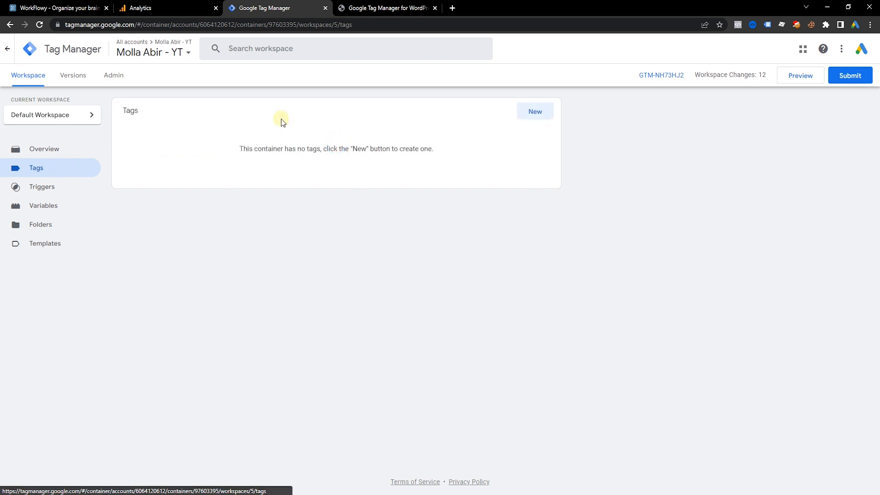
click(57, 210)
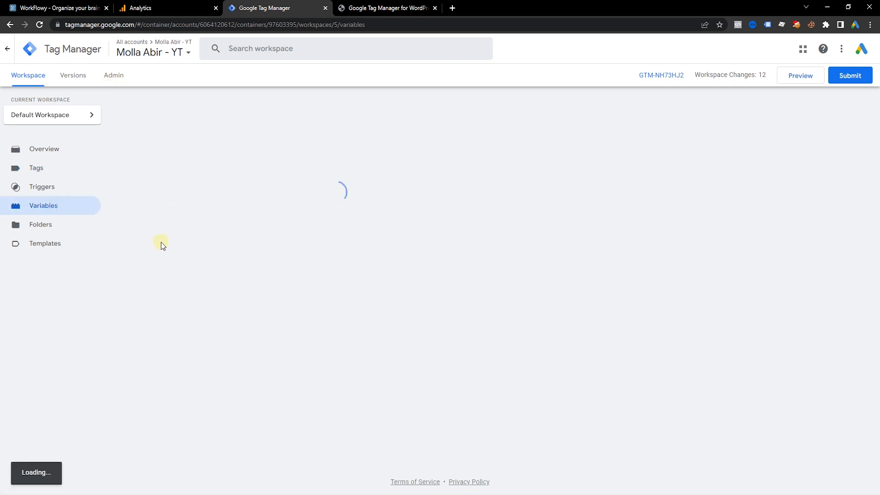
- Import the GA4 With GTM JSON container file into the existing Default Workspace again with the Overwrite option
click(115, 76)
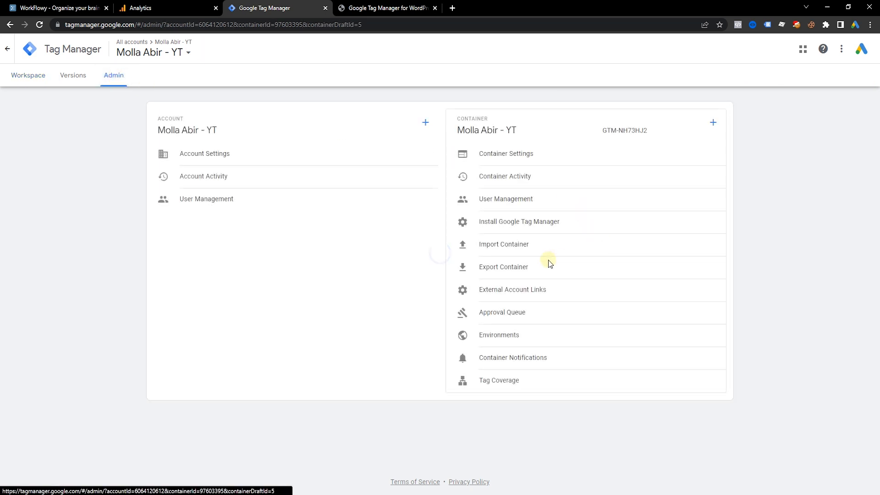
click(500, 248)
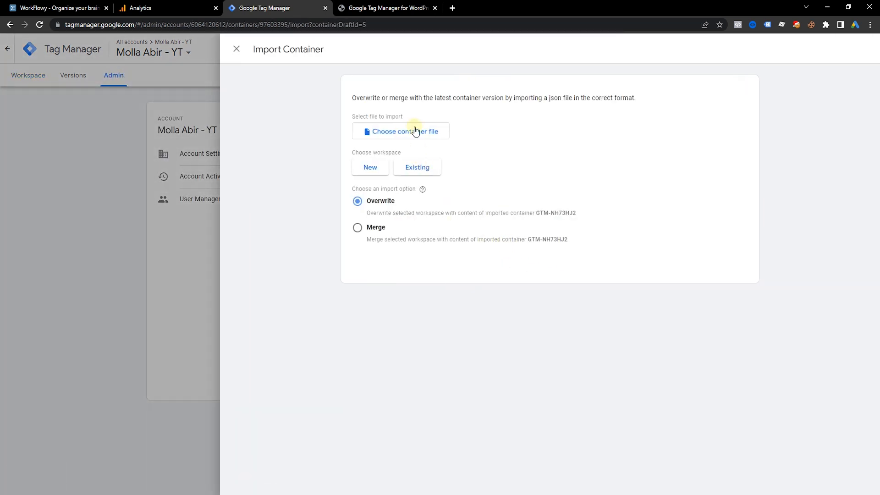
click(417, 133)
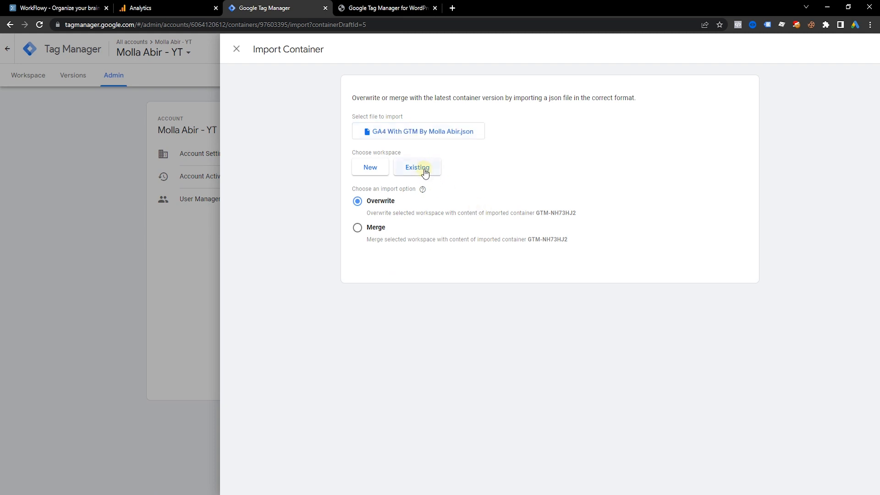
click(419, 169)
click(365, 91)
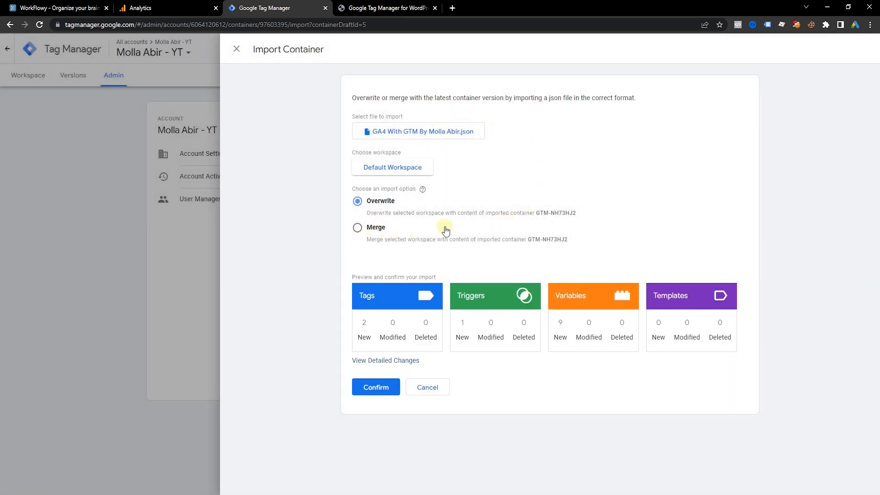
click(390, 387)
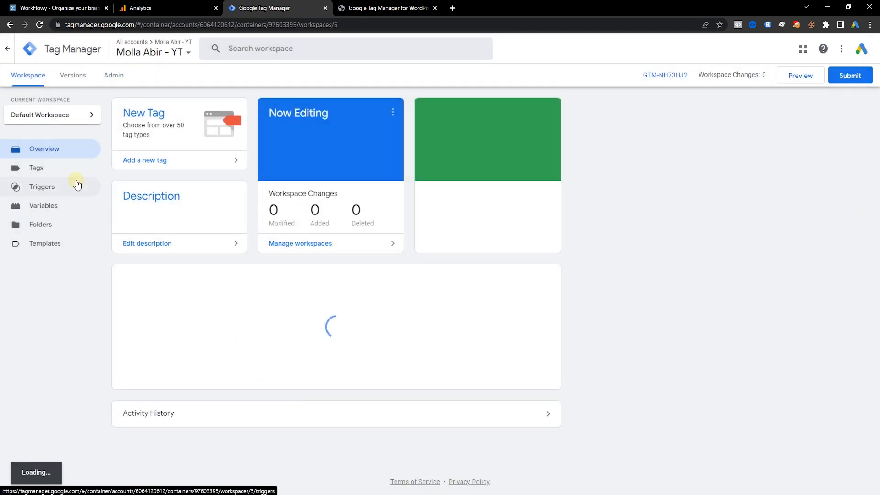
- Review the imported tags, triggers and variables, including the configuration of the Event - Ecommerce Events GA4 trigger
click(64, 171)
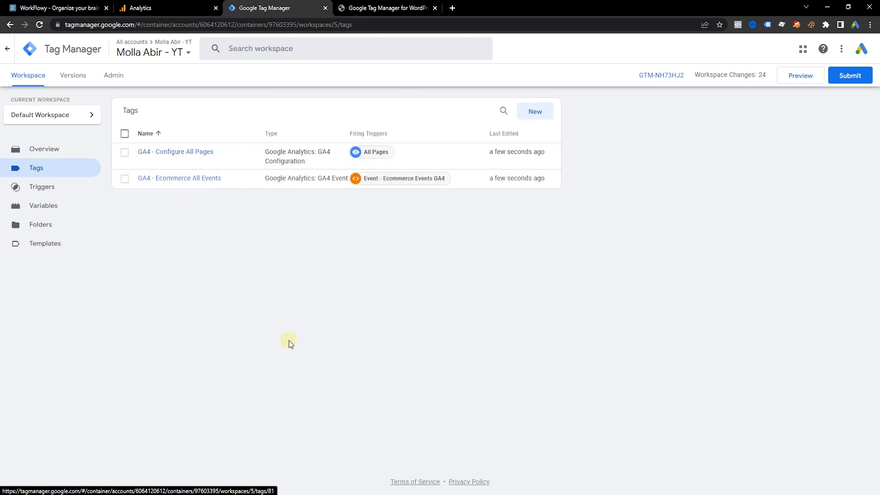
click(49, 188)
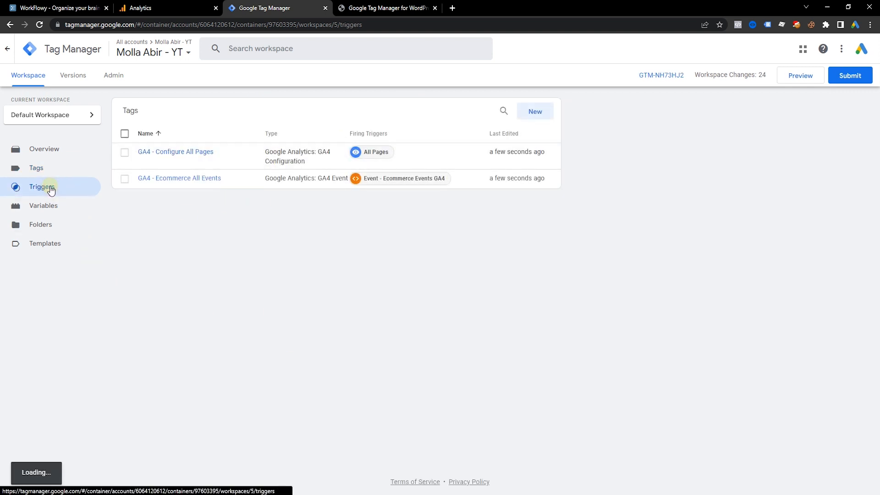
click(75, 205)
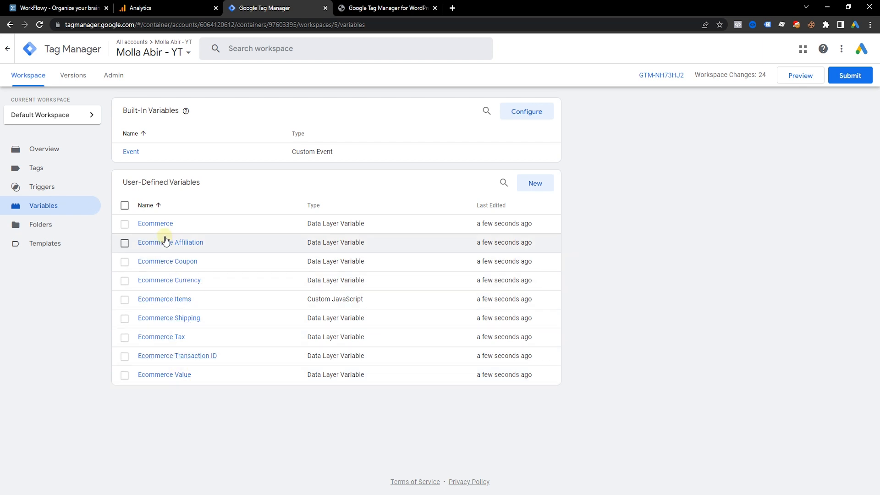
click(53, 191)
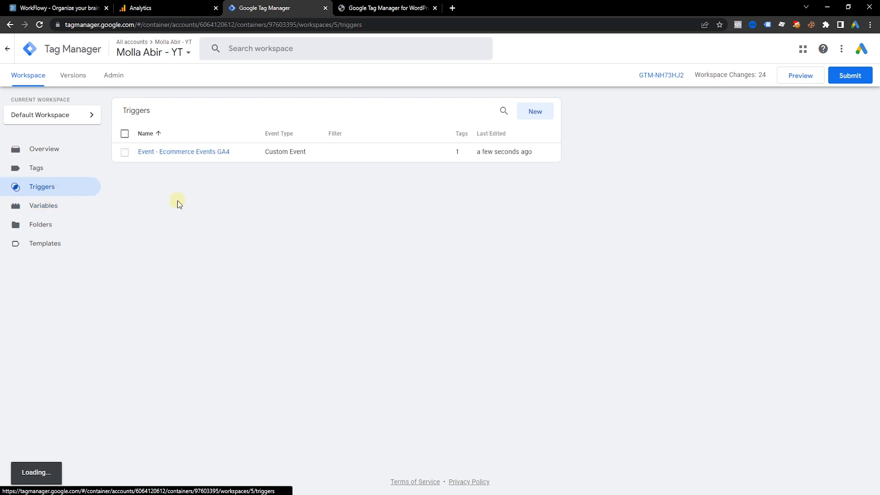
click(158, 156)
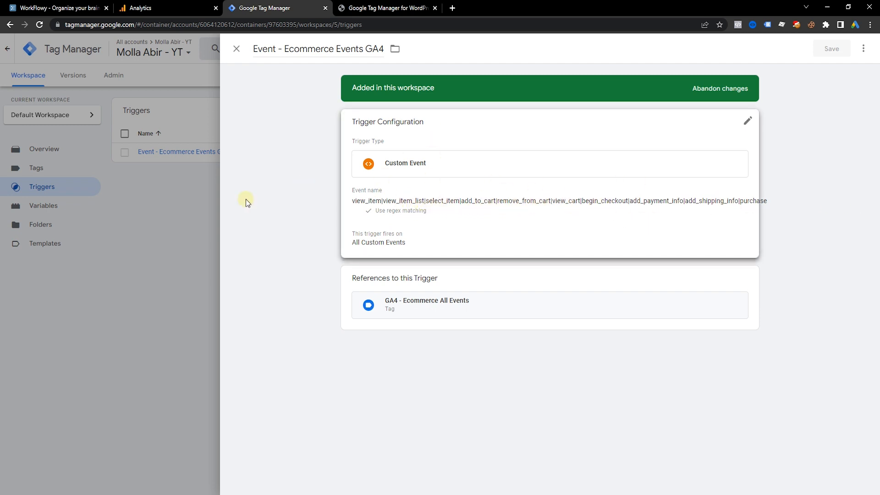
click(150, 200)
click(35, 170)
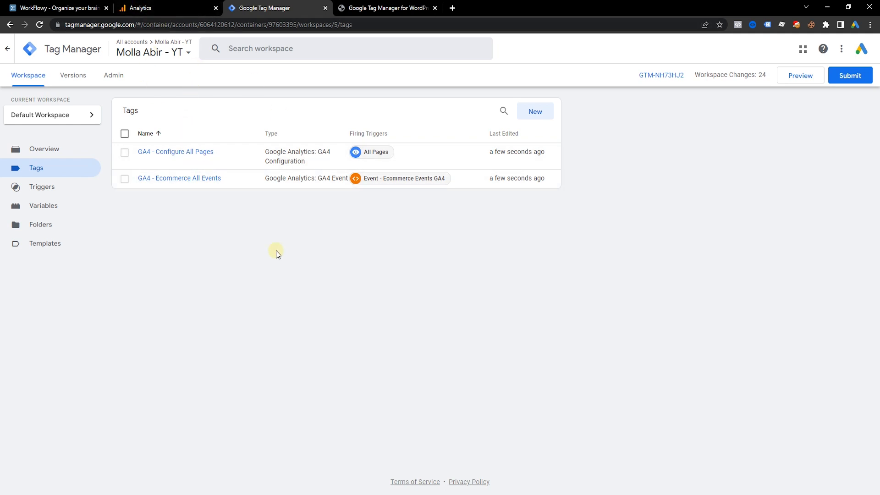
- Switch to Google Analytics, name the new account shoplive2022.com, adjust a data sharing option and continue to property setup
click(146, 8)
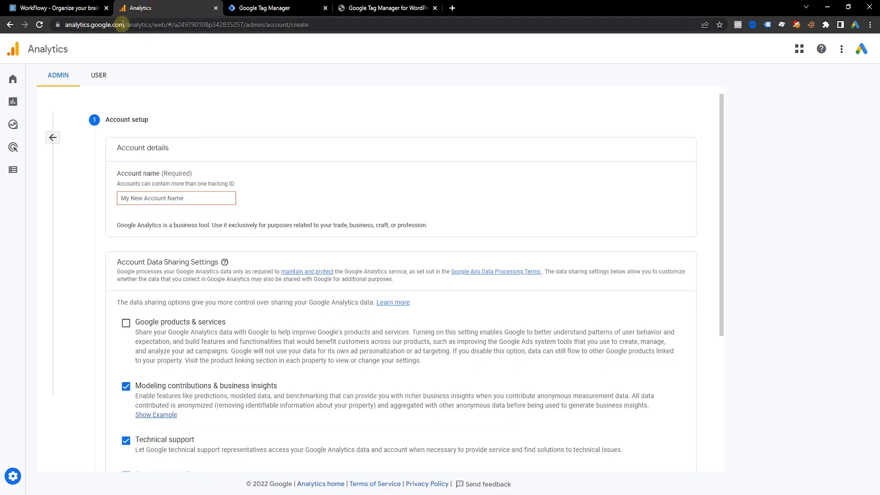
click(163, 198)
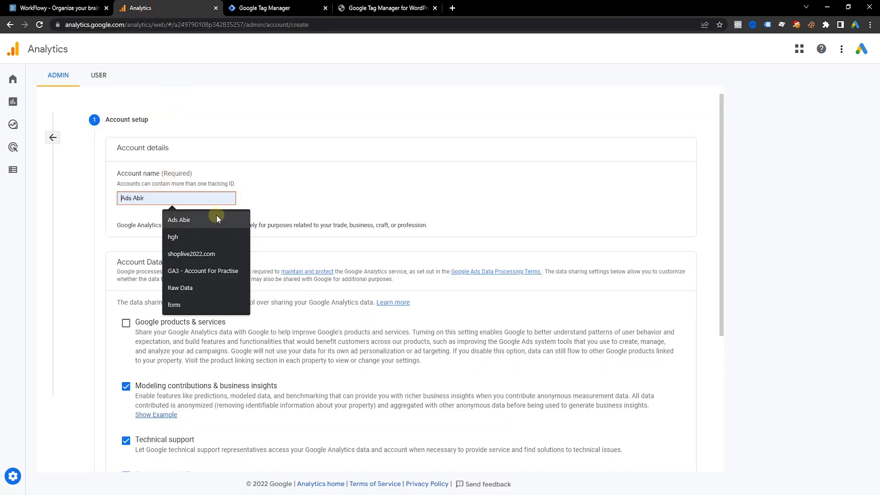
click(202, 253)
scroll(334, 189, down, 2)
click(132, 231)
scroll(216, 309, down, 3)
click(137, 388)
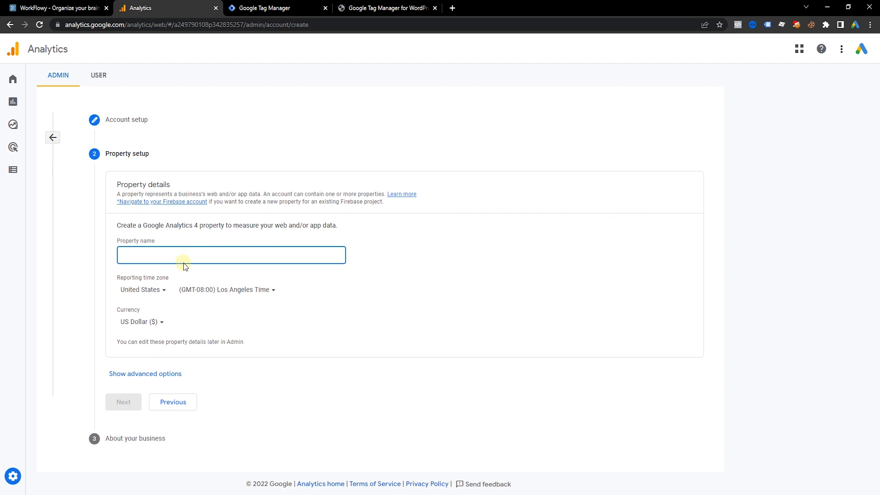
text(https://shoplive2022.com/)
drag(236, 253, 54, 256)
key(super+c)
click(148, 294)
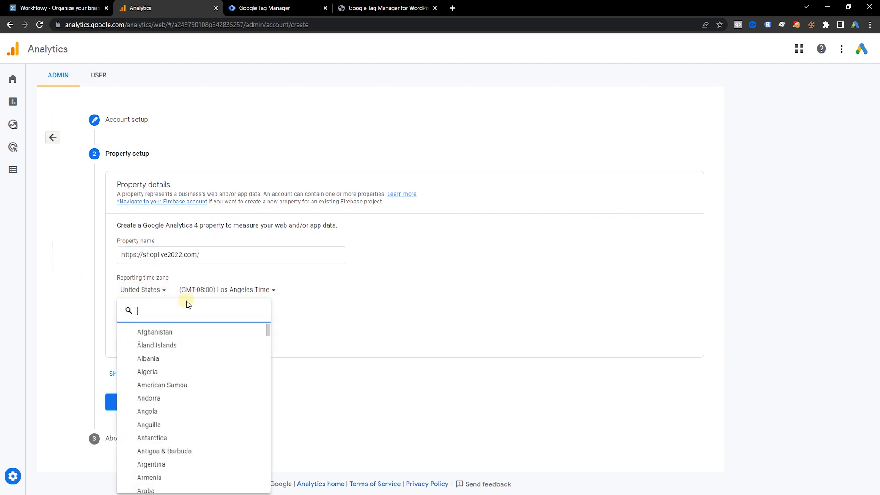
click(265, 295)
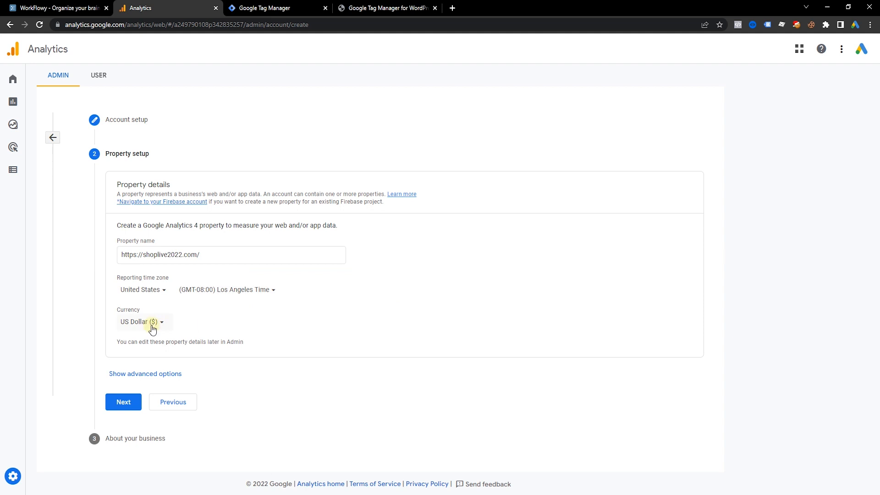
- Check the currency of the Dark Jacket's price on the shop's home page and return to the Analytics property setup
click(367, 6)
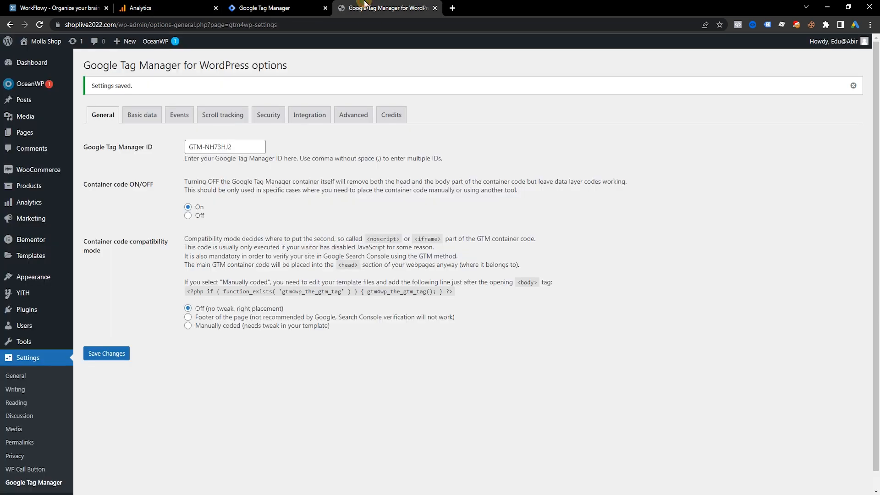
mouse_move(46, 41)
click(48, 59)
scroll(436, 379, down, 7)
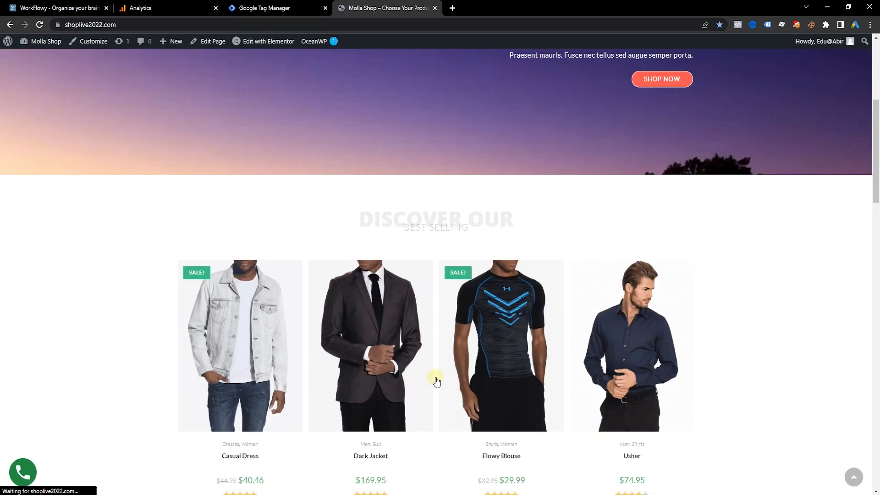
scroll(373, 397, down, 2)
drag(354, 353, 387, 353)
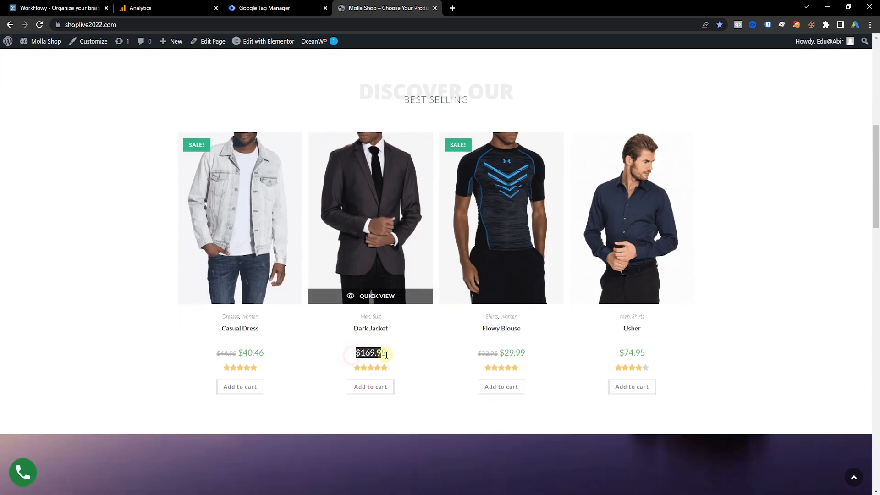
click(165, 8)
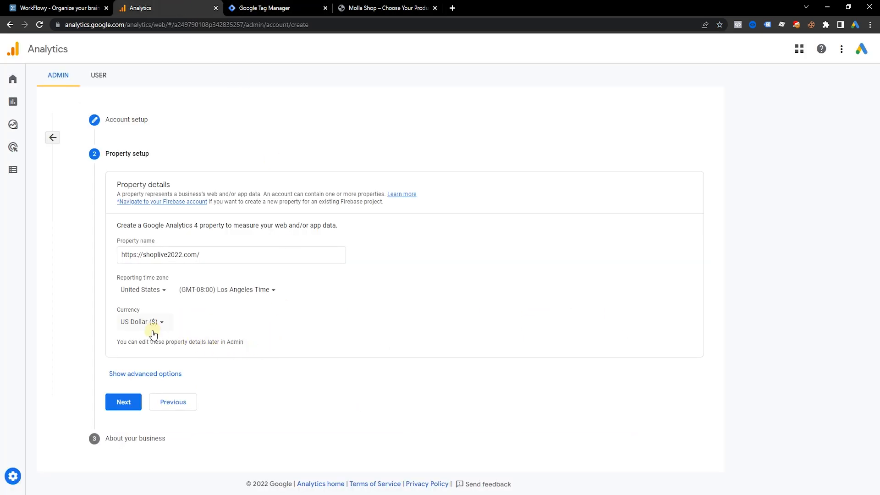
- Show the advanced property options, leave the Universal Analytics property off and continue to the business information
click(173, 373)
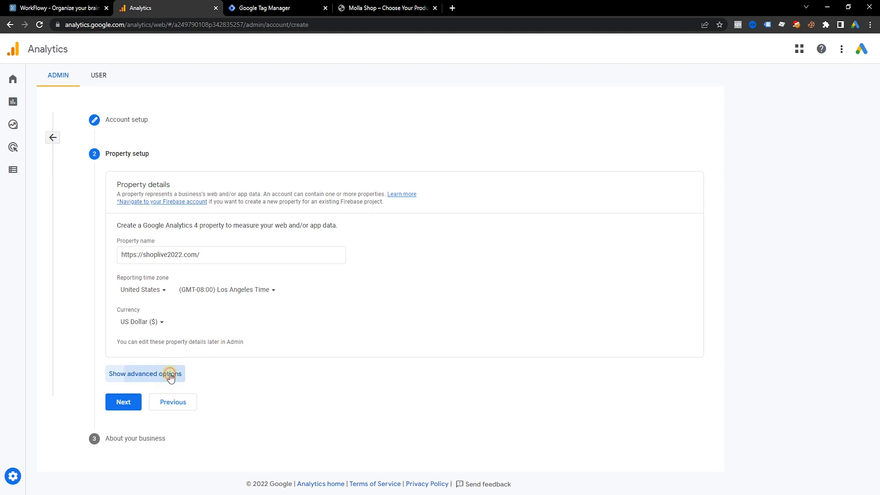
scroll(275, 325, down, 1)
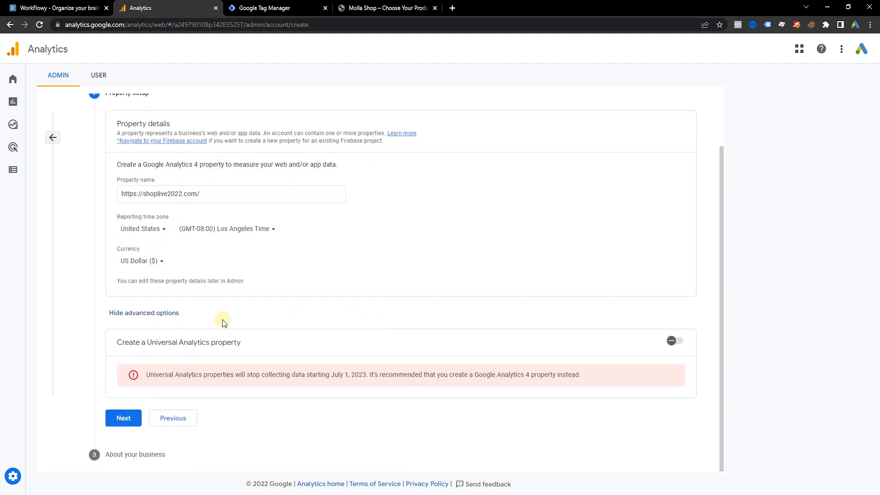
click(133, 424)
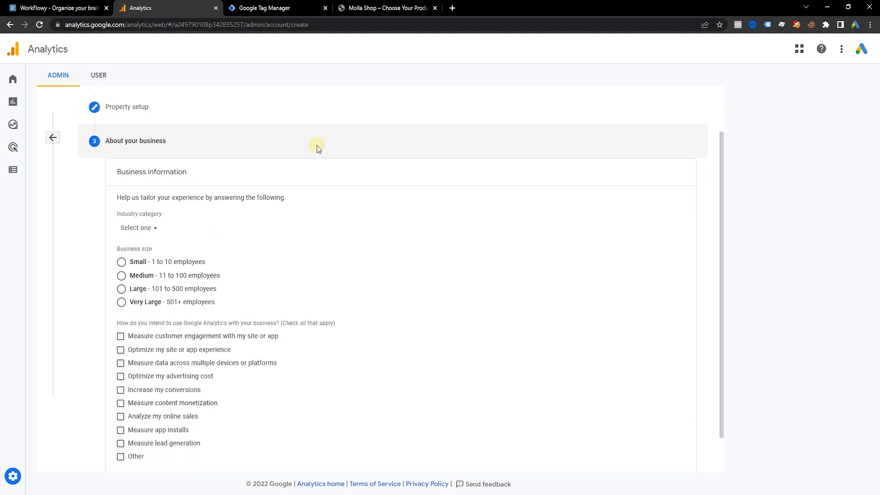
- Set the business size to Small and choose customer engagement, site optimization, advertising cost and conversions as the intended Analytics uses
click(121, 221)
click(121, 311)
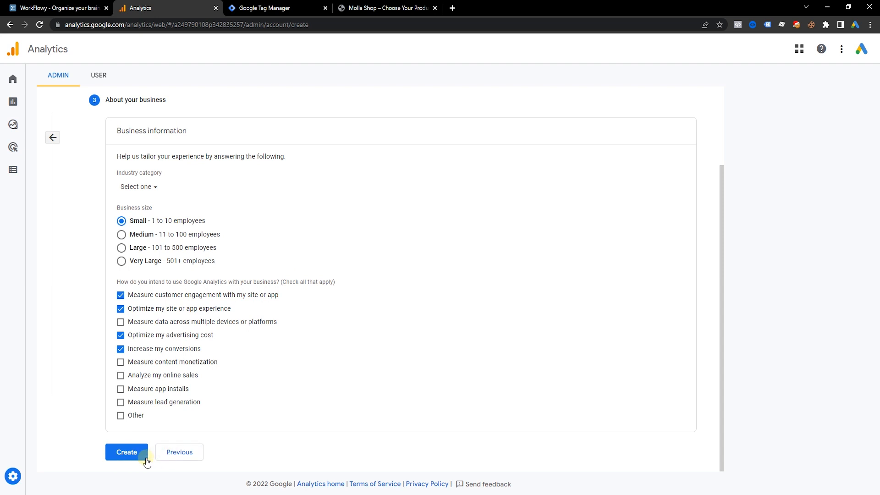
- Open the data streams of the existing Analytics property
scroll(322, 365, up, 2)
scroll(348, 240, down, 1)
scroll(417, 253, up, 1)
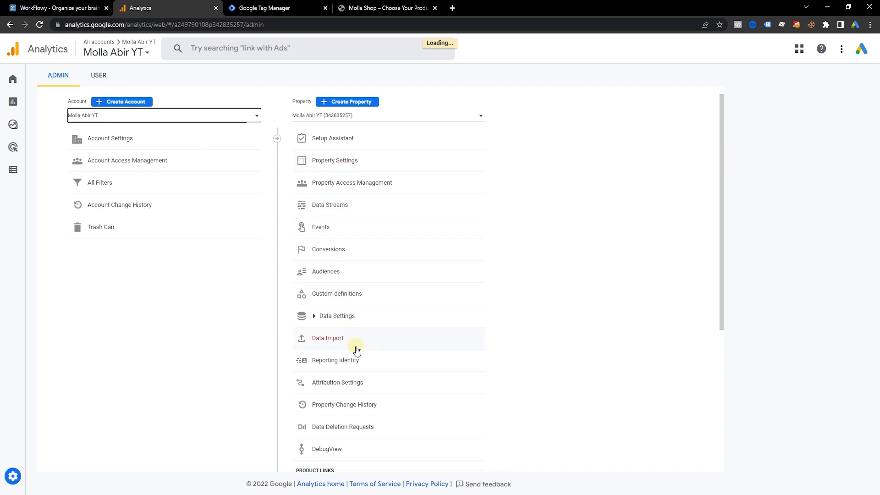
click(330, 205)
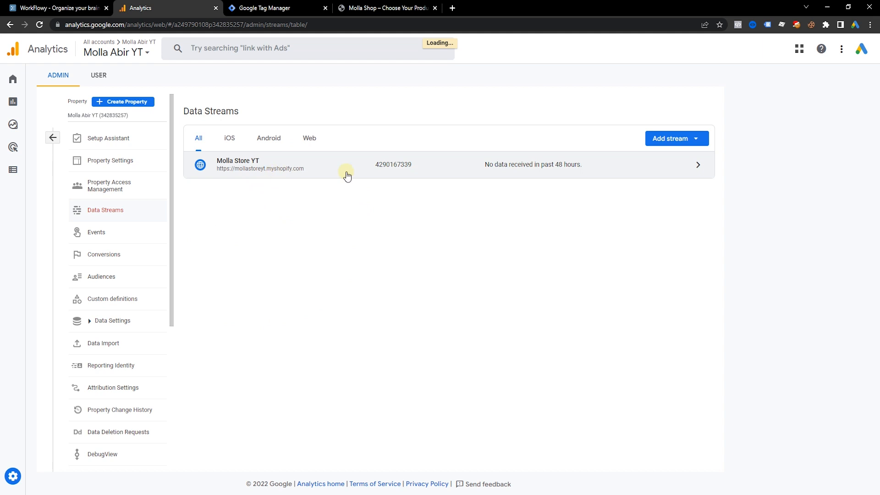
click(669, 138)
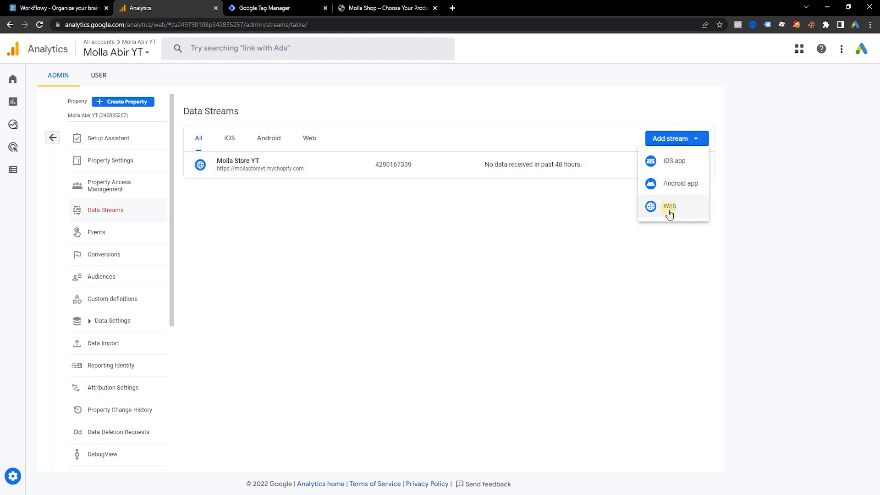
click(669, 207)
click(557, 306)
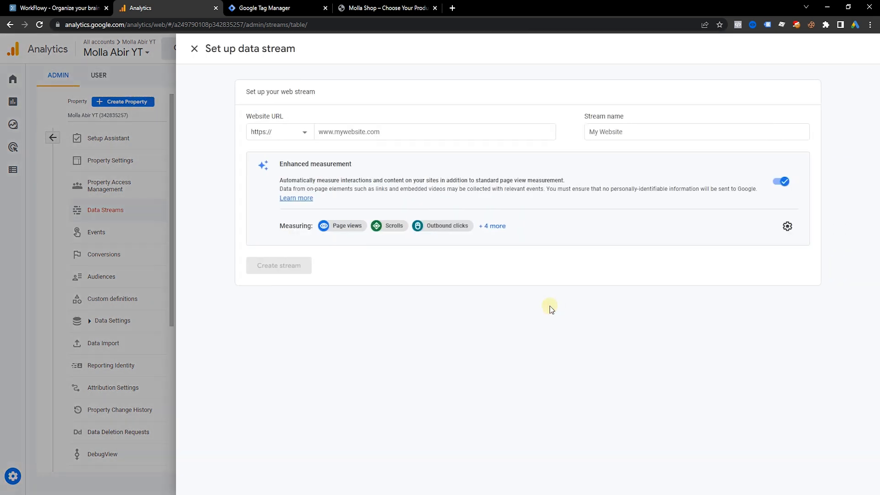
click(369, 133)
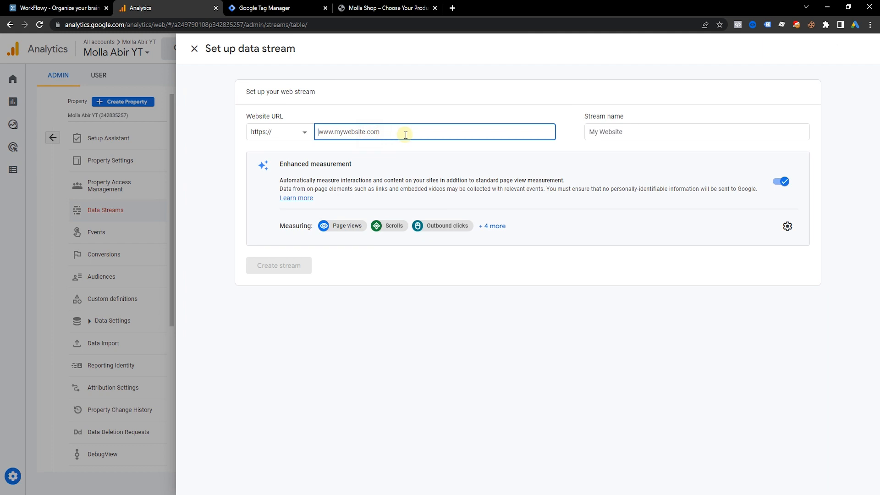
key(super+v)
click(370, 178)
click(641, 132)
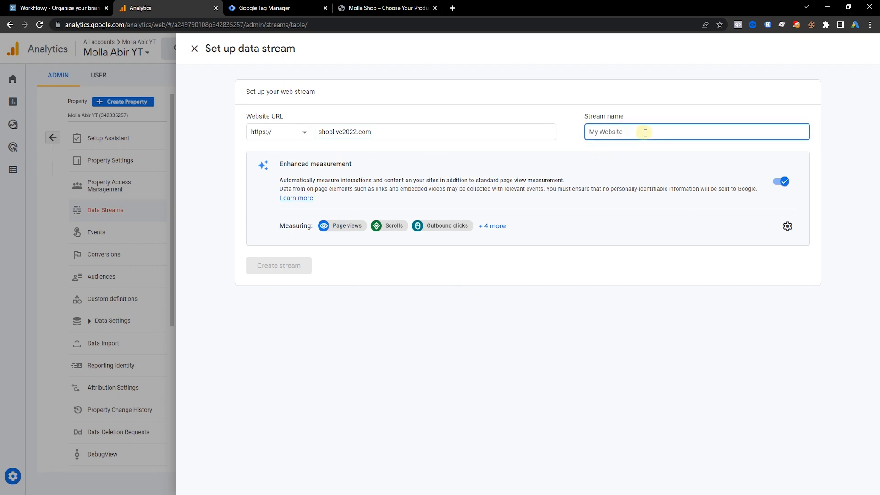
click(443, 136)
triple_click(421, 136)
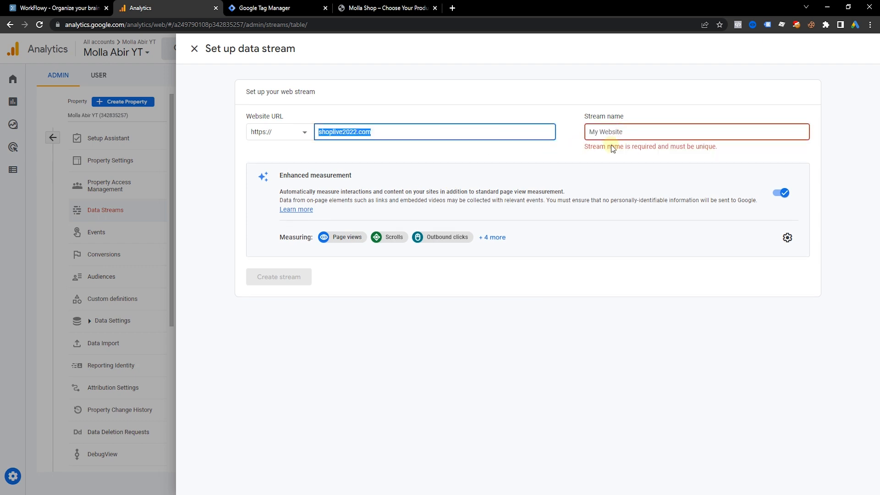
key(ctrl+c)
click(728, 131)
key(ctrl+v)
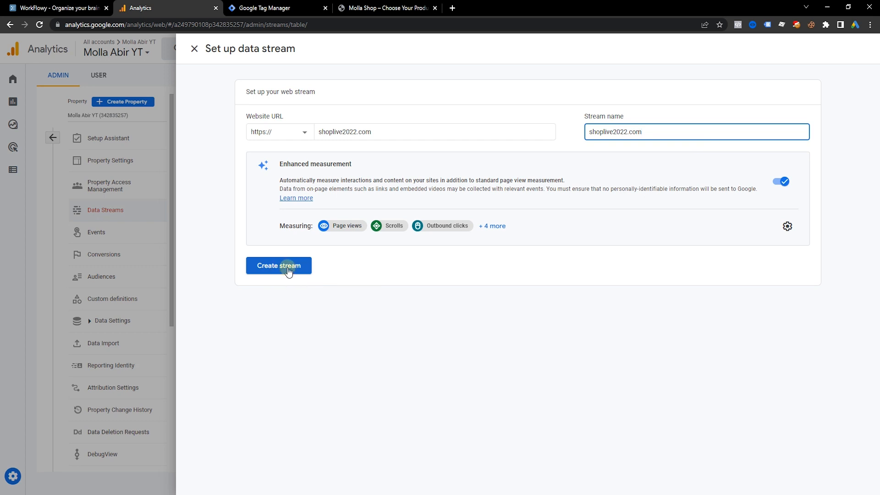
click(194, 49)
drag(272, 164, 378, 267)
click(291, 259)
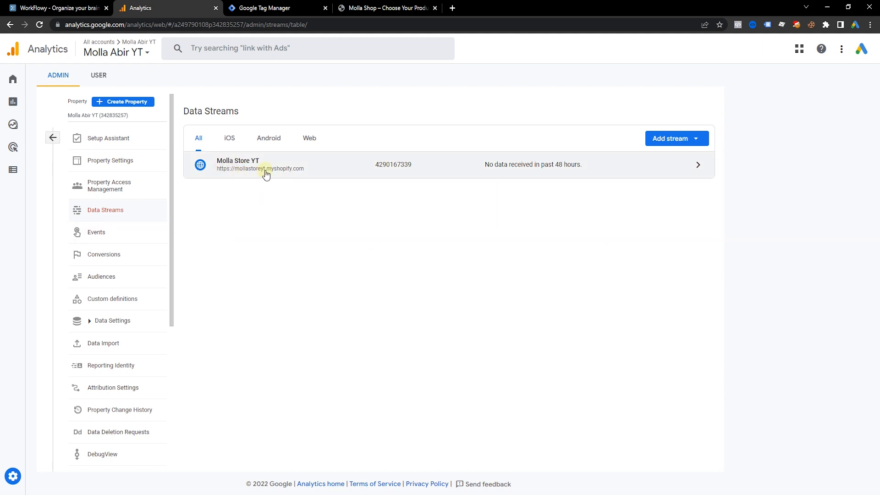
- Create a web data stream with shoplive2022.com as both the https website URL and the stream name
click(662, 139)
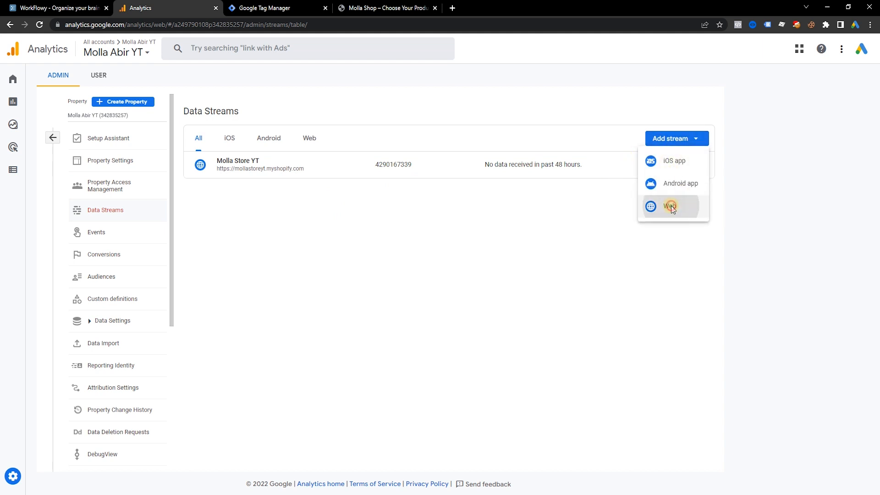
click(668, 205)
click(556, 307)
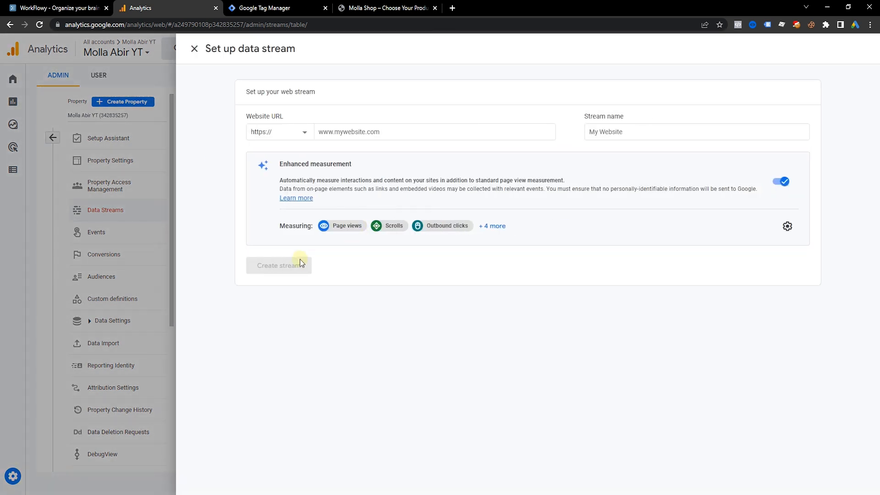
click(352, 130)
key(ctrl+v)
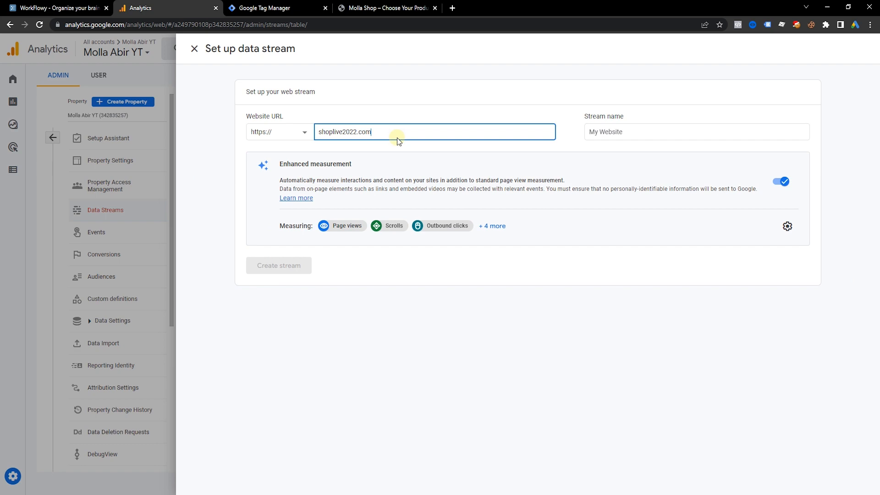
click(611, 132)
key(ctrl+v)
click(284, 271)
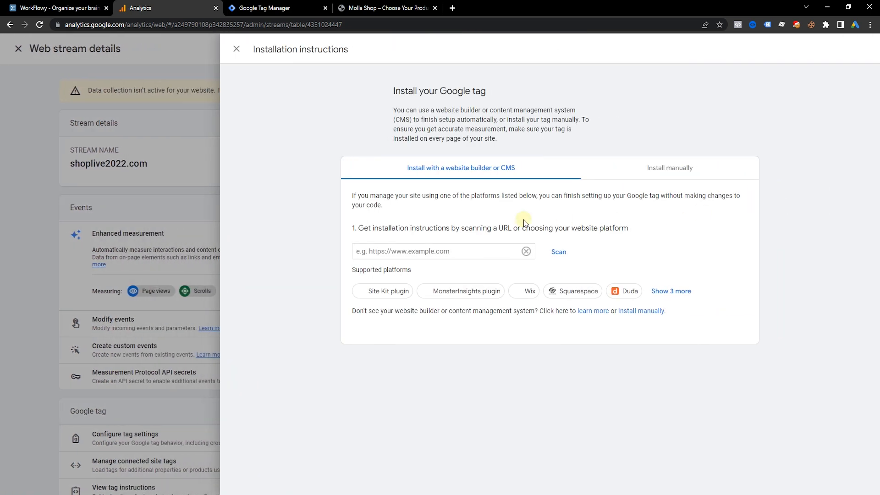
- Dismiss the Google tag installation instructions, copy the new stream's measurement ID and close its details
click(230, 55)
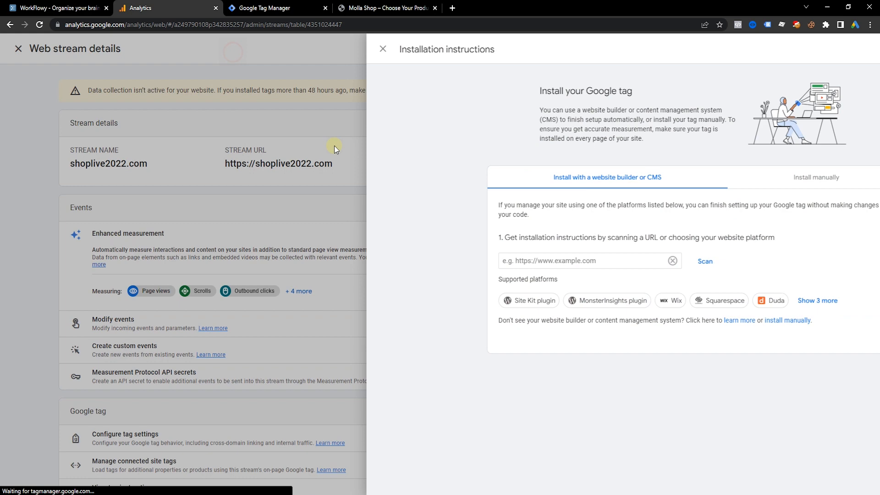
click(793, 164)
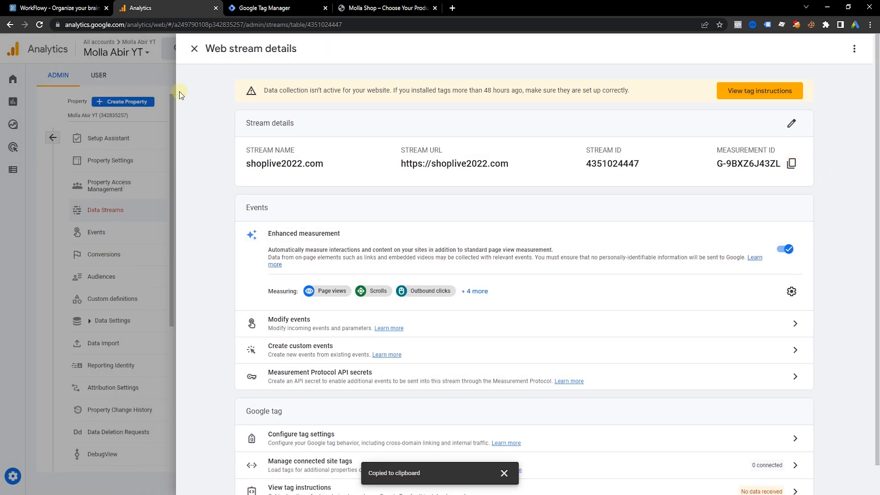
click(194, 49)
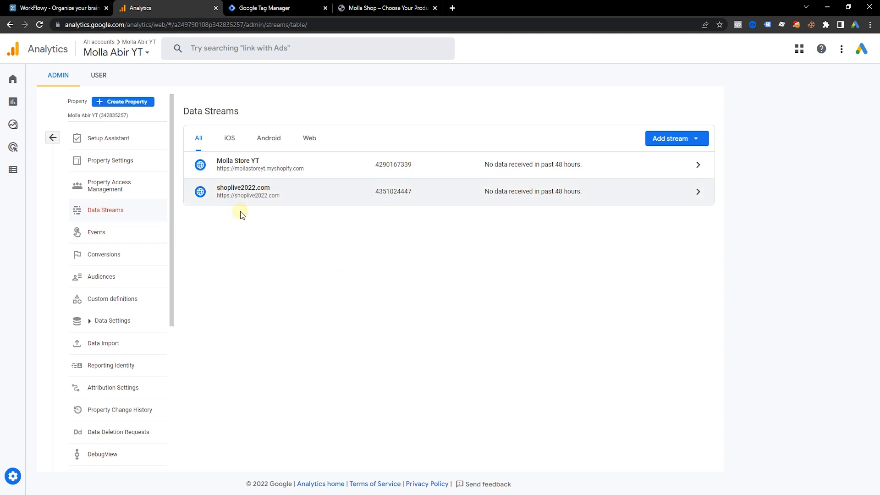
- Reopen the shoplive2022.com stream from the data streams list, copy its measurement ID again and return to the list
click(308, 138)
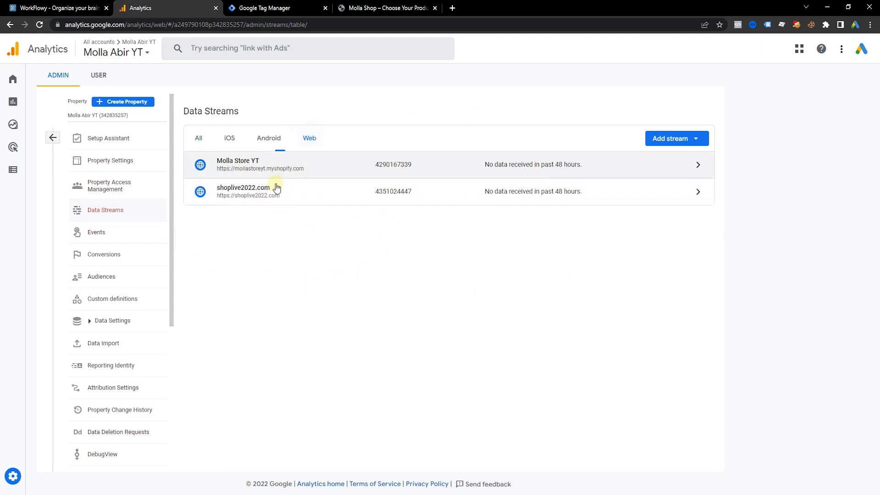
click(200, 138)
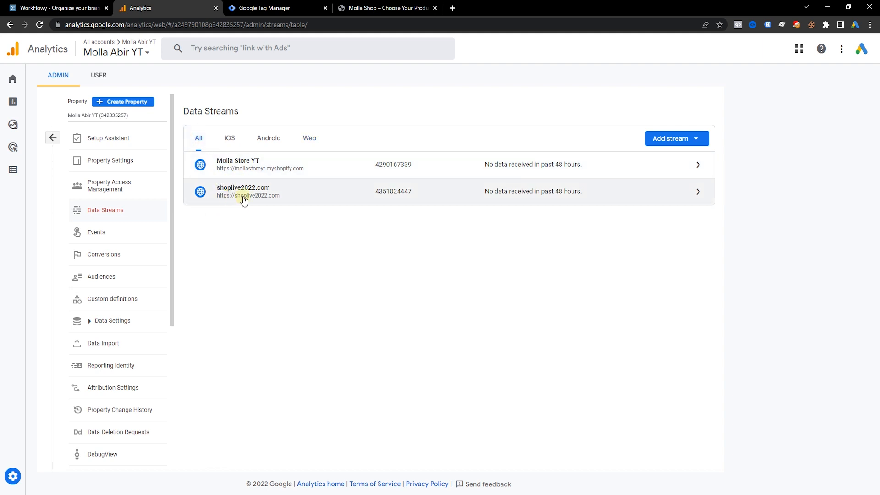
click(222, 190)
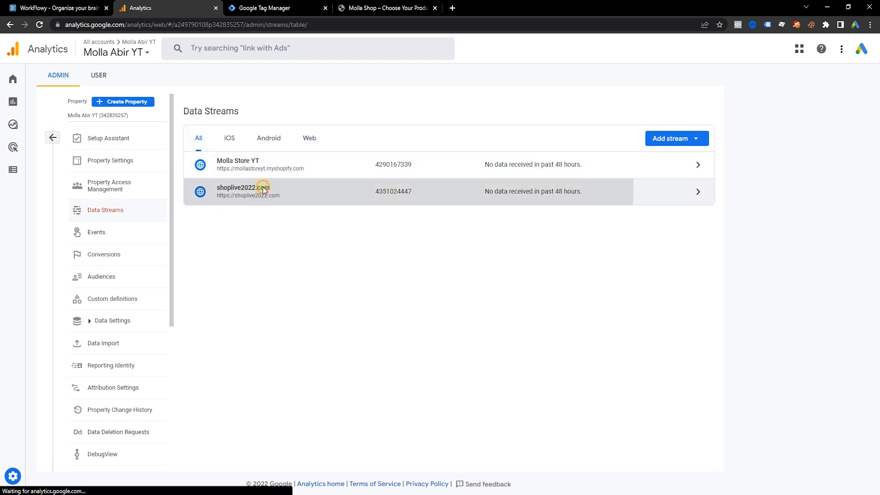
click(789, 162)
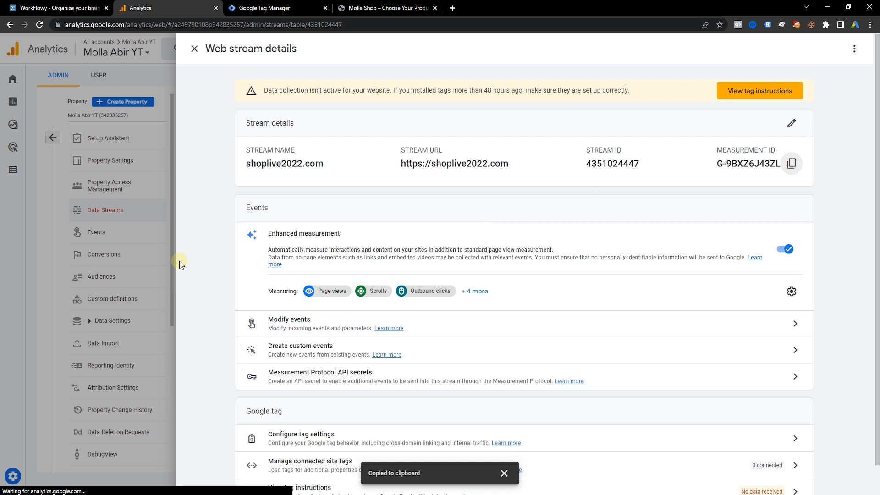
click(155, 243)
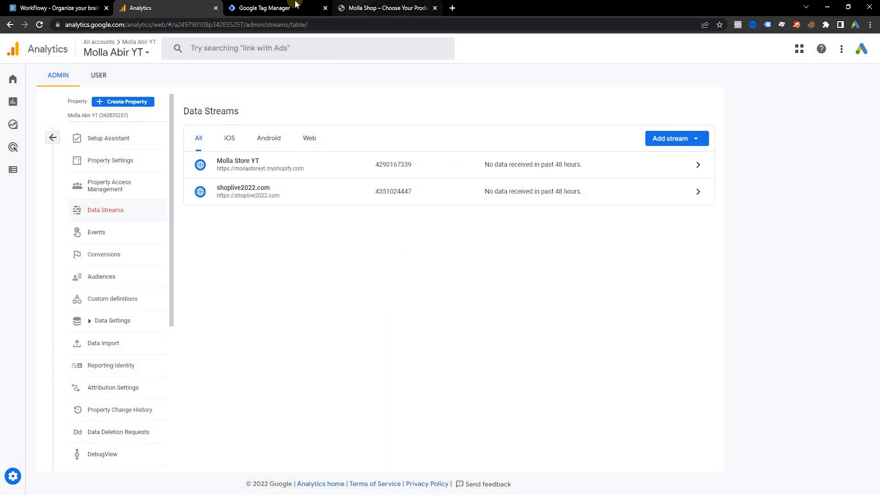
- Switch to Google Tag Manager, set the measurement ID of the GA4 - Configure All Pages tag to G-9BXZ6J43ZL and save it
click(295, 4)
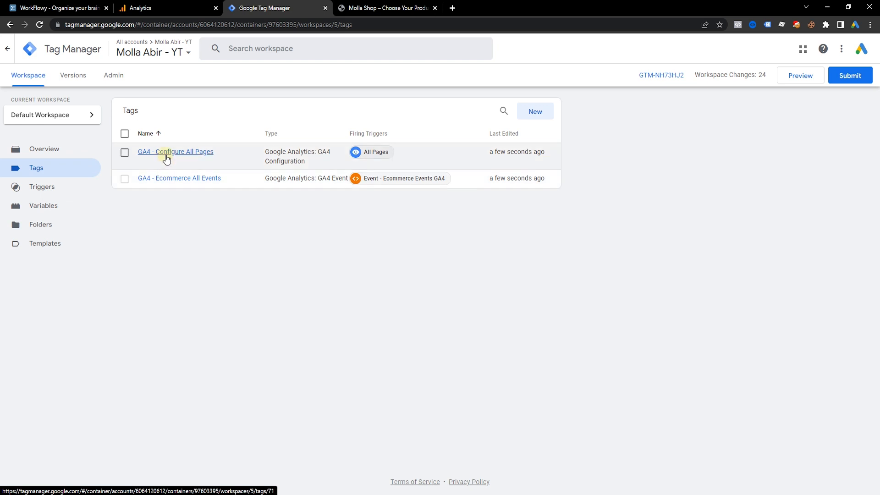
click(167, 154)
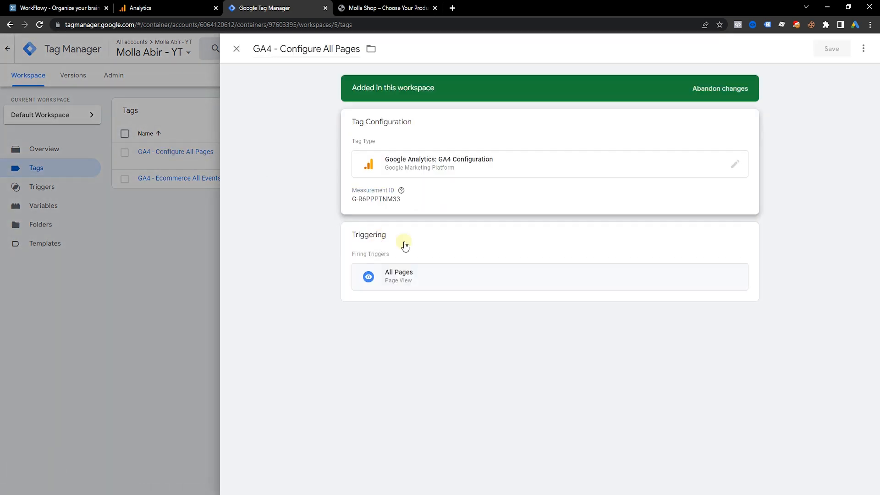
click(411, 195)
triple_click(426, 216)
key(ctrl+v)
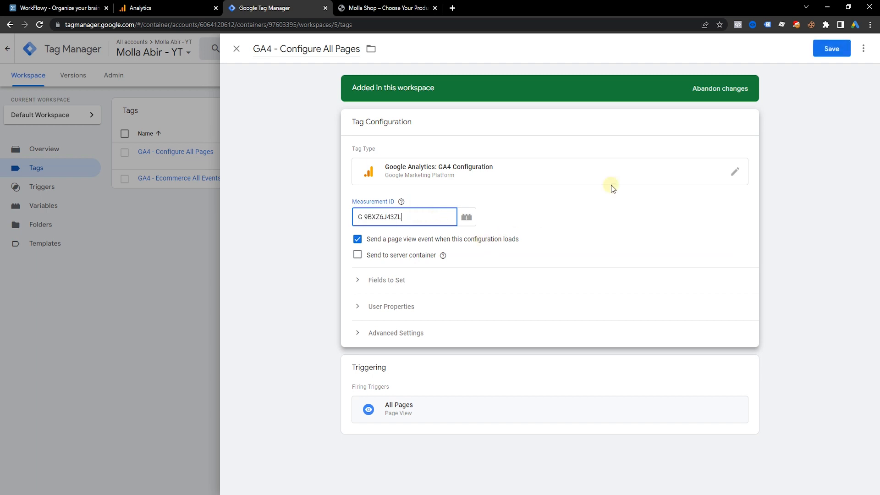
click(828, 52)
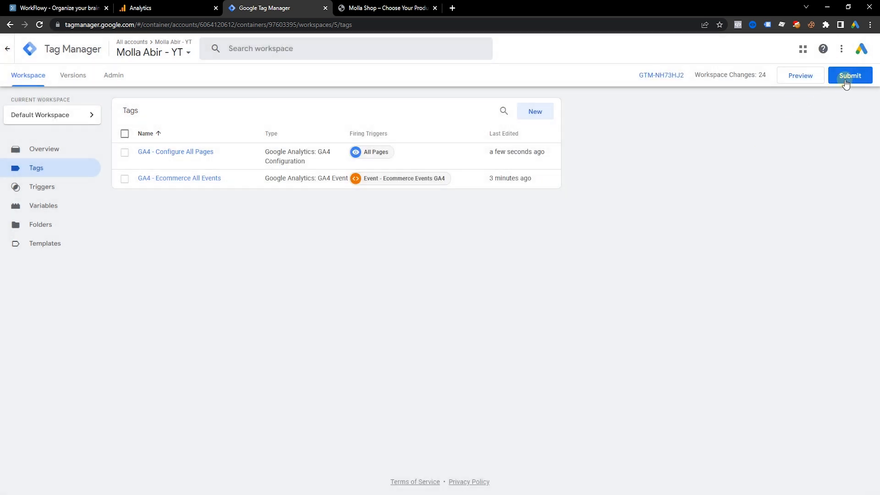
- Publish the container changes without a version name or description, and close the version summary
click(845, 78)
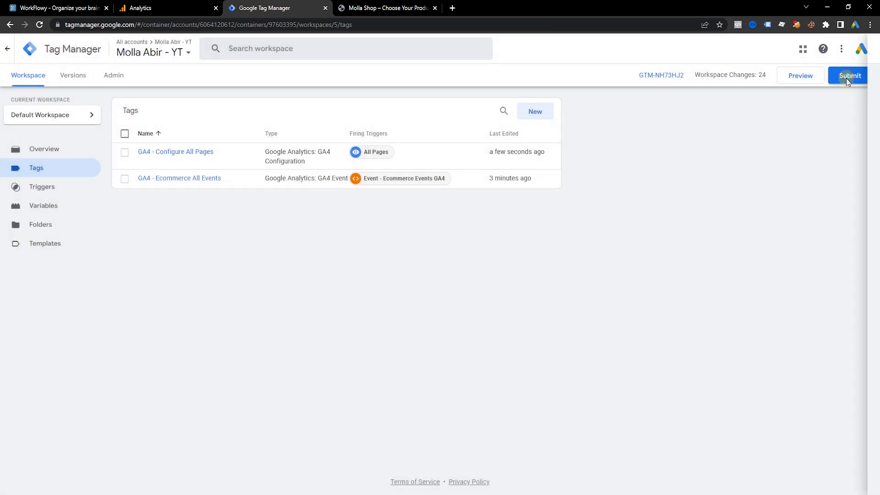
click(838, 53)
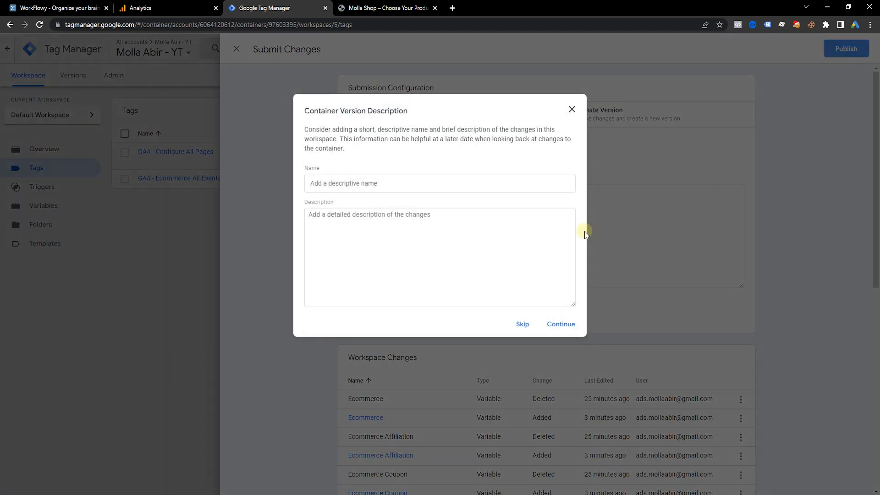
click(574, 325)
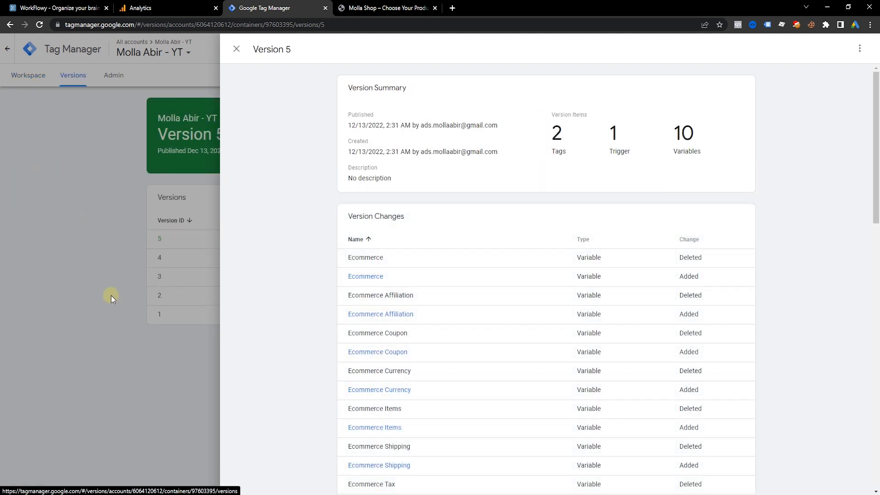
click(91, 230)
click(28, 75)
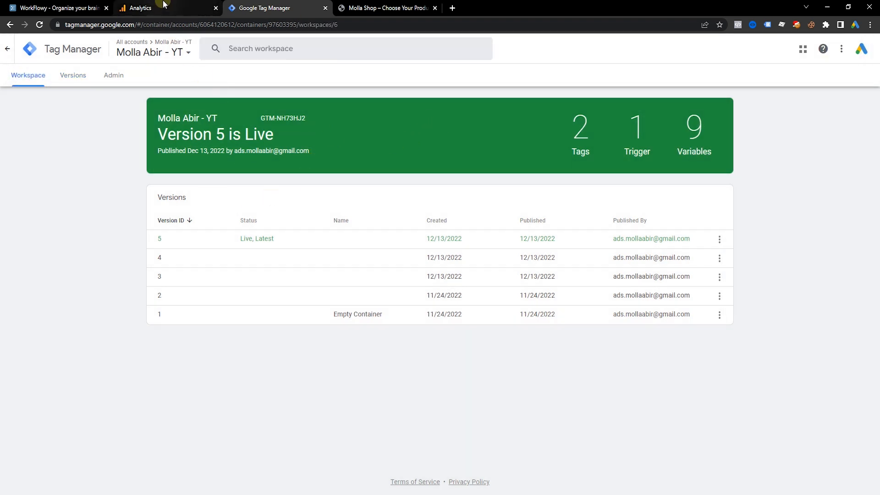
- Switch to Google Analytics, open DebugView from the property's administration settings and return to Google Tag Manager
click(180, 5)
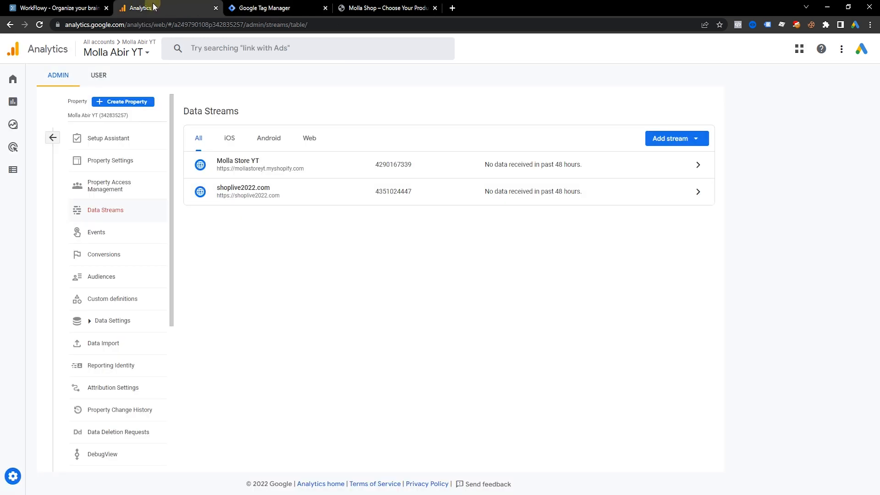
click(15, 169)
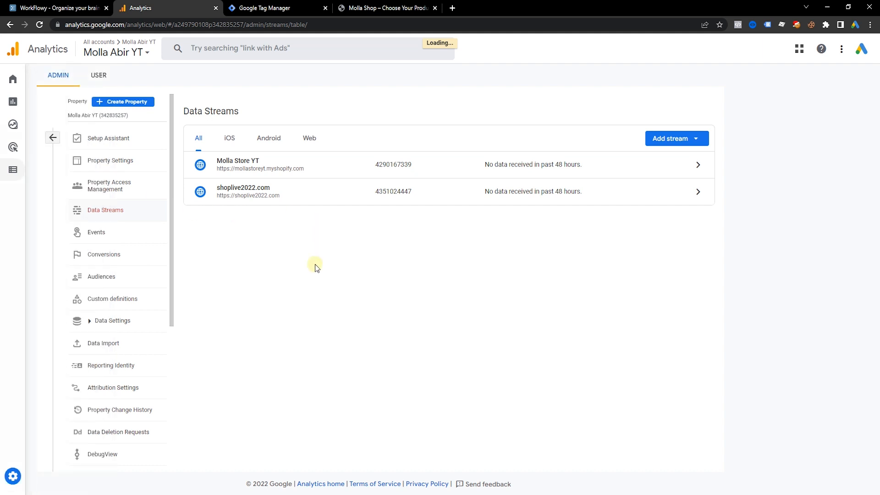
click(452, 294)
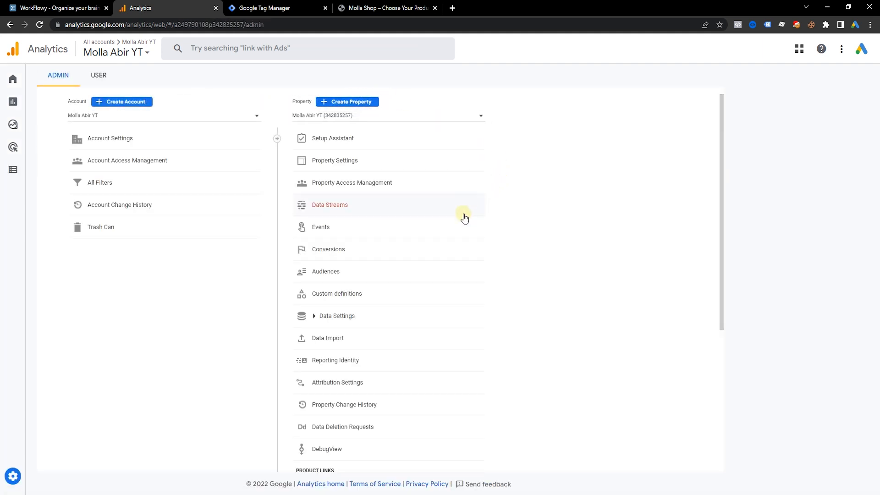
scroll(458, 248, down, 3)
click(322, 361)
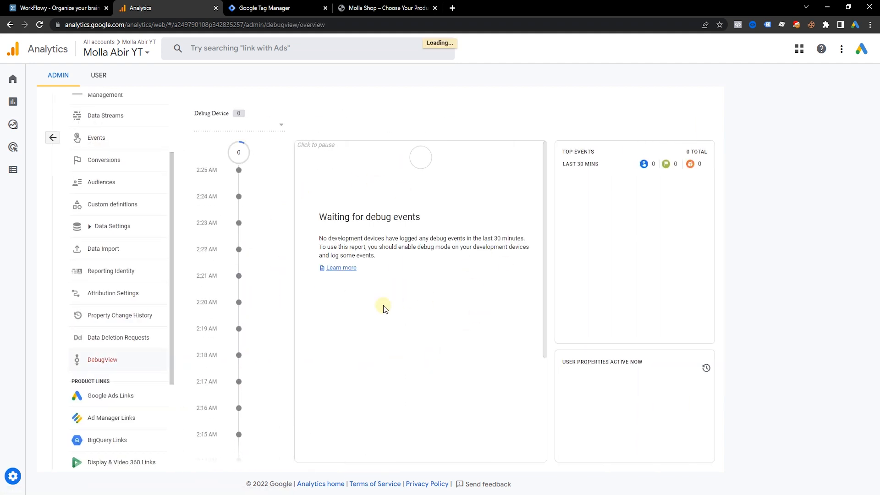
click(266, 8)
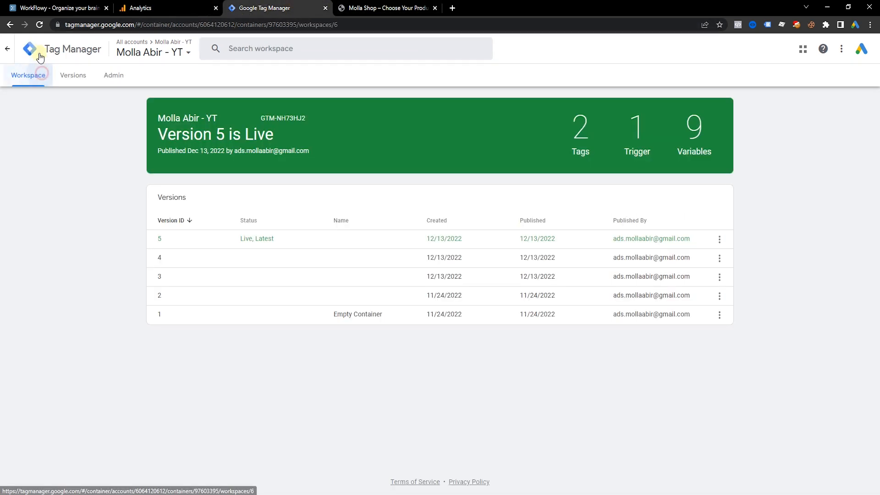
click(30, 75)
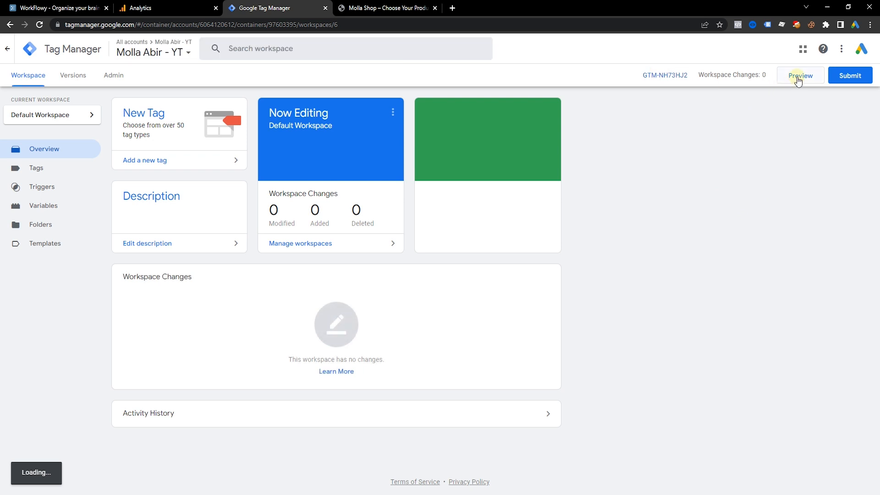
click(792, 78)
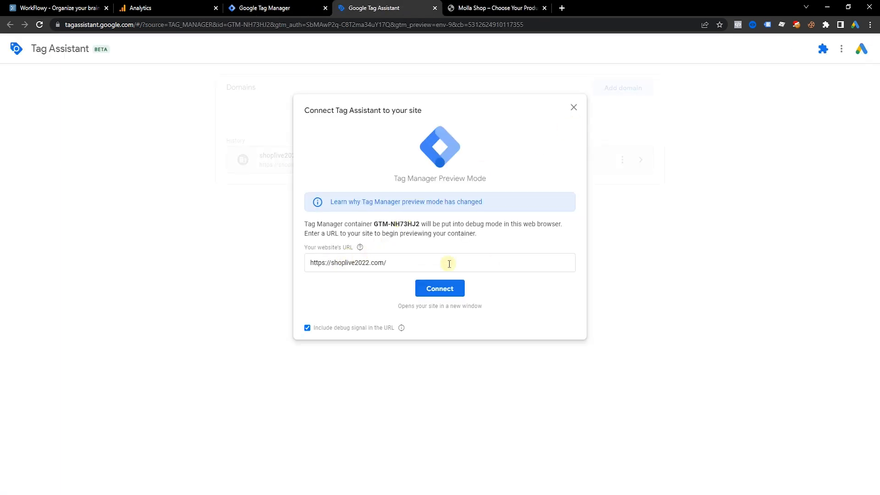
click(445, 289)
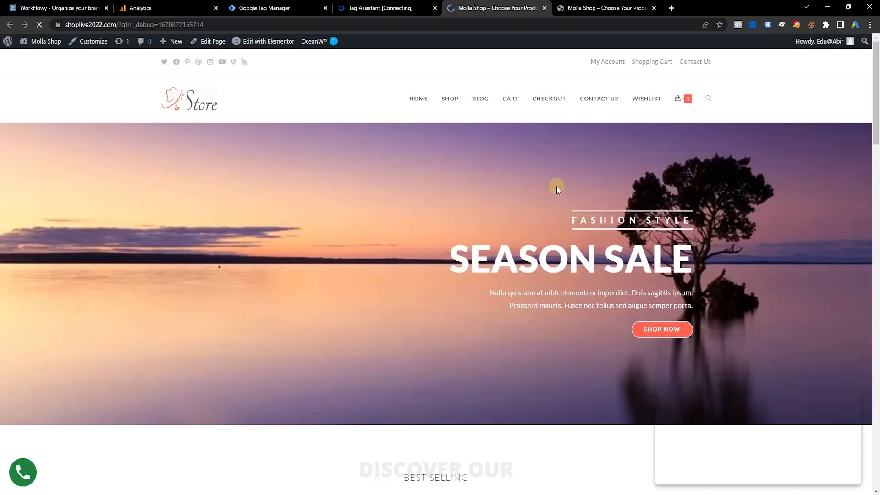
- Open the Casual Dress product from the shop's best-selling section and add it to the cart
scroll(559, 183, down, 2)
scroll(561, 178, down, 3)
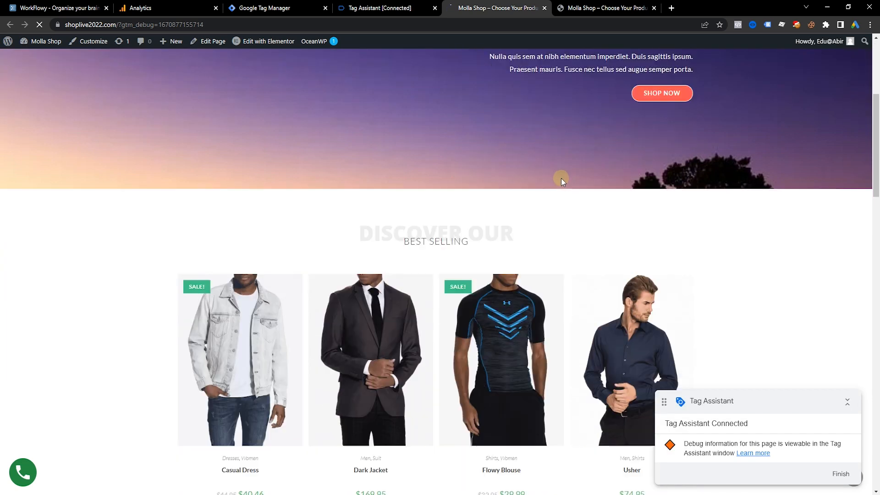
scroll(560, 179, down, 1)
scroll(138, 213, down, 6)
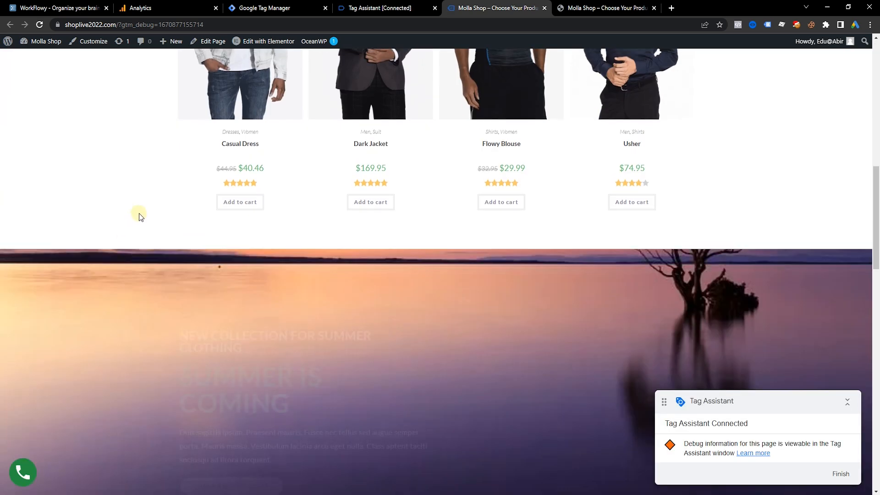
scroll(229, 183, up, 3)
click(281, 165)
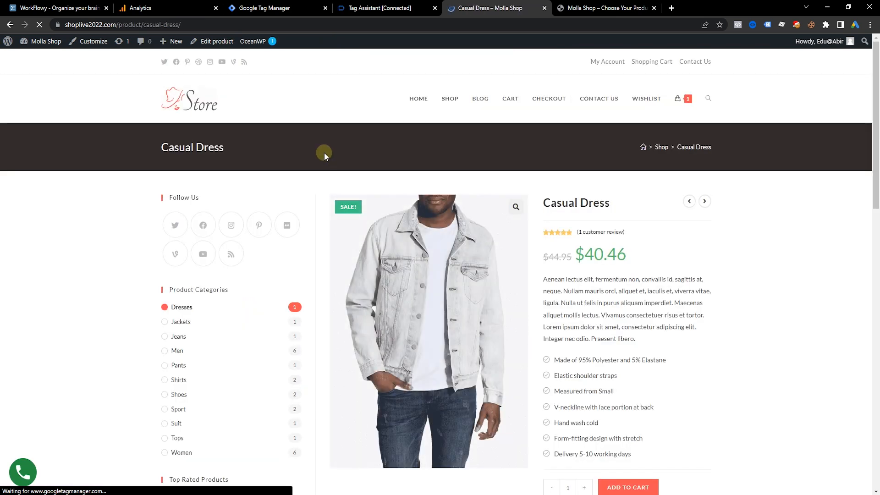
scroll(397, 211, down, 1)
scroll(770, 219, down, 2)
click(623, 346)
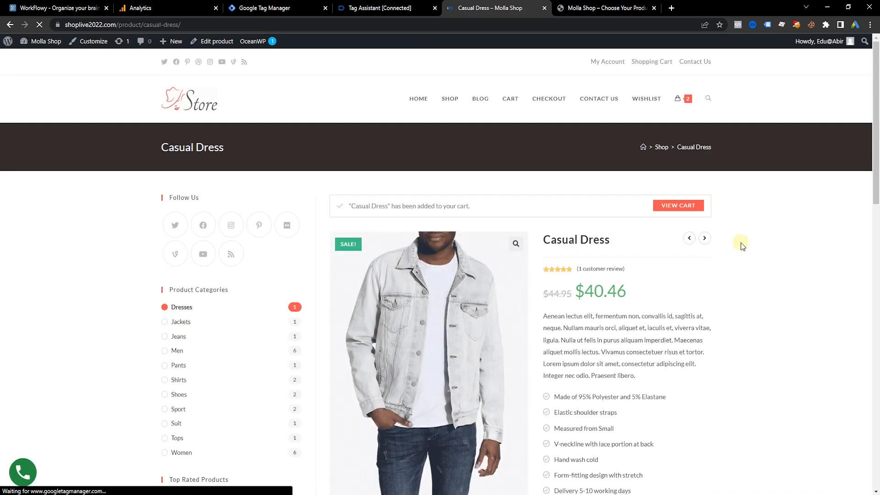
- View the cart, raise the Casual Dress quantity to 3 and update the cart
scroll(741, 242, down, 3)
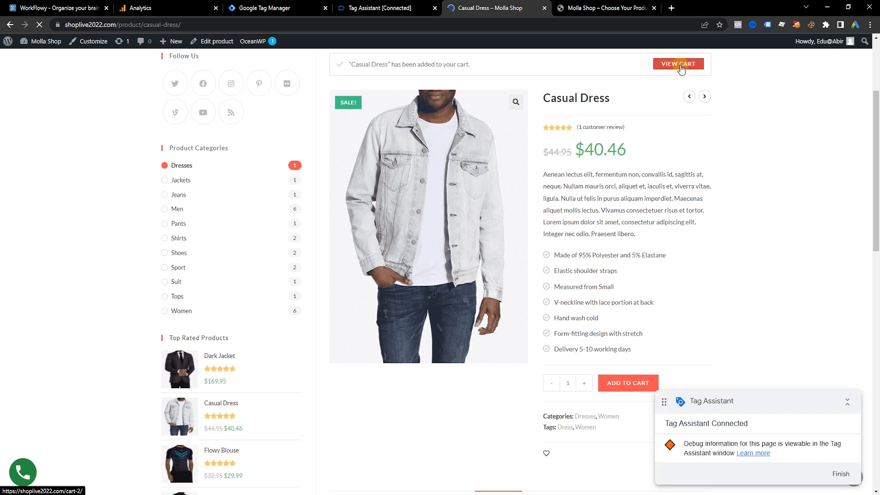
click(682, 65)
scroll(710, 261, down, 2)
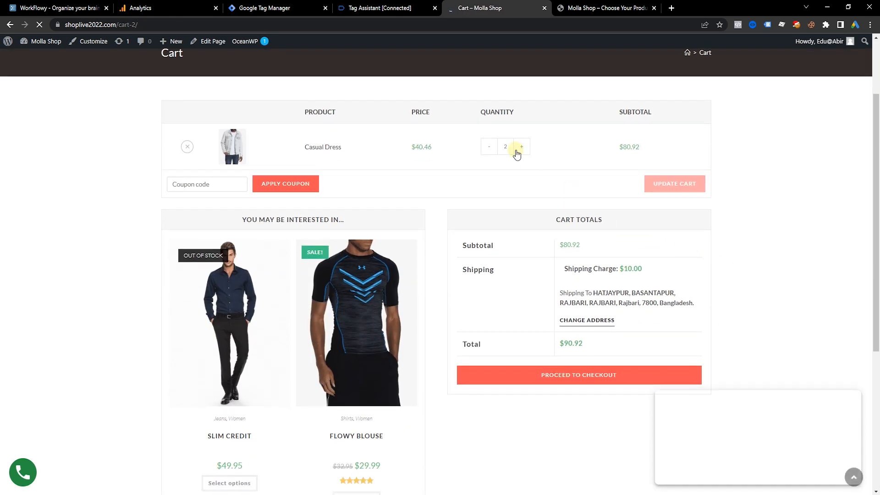
click(521, 149)
click(675, 185)
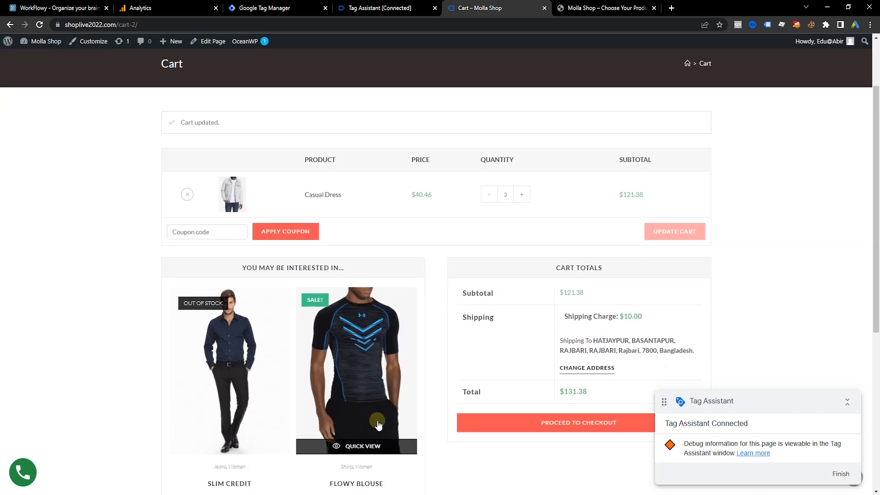
- Add the suggested Flowy Blouse to the cart and remove it again to test both cart events
scroll(362, 435, down, 2)
click(357, 470)
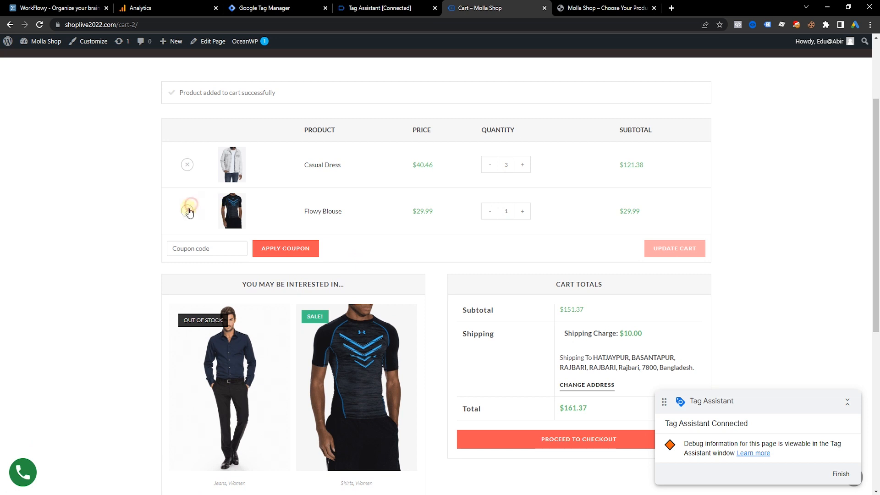
click(188, 211)
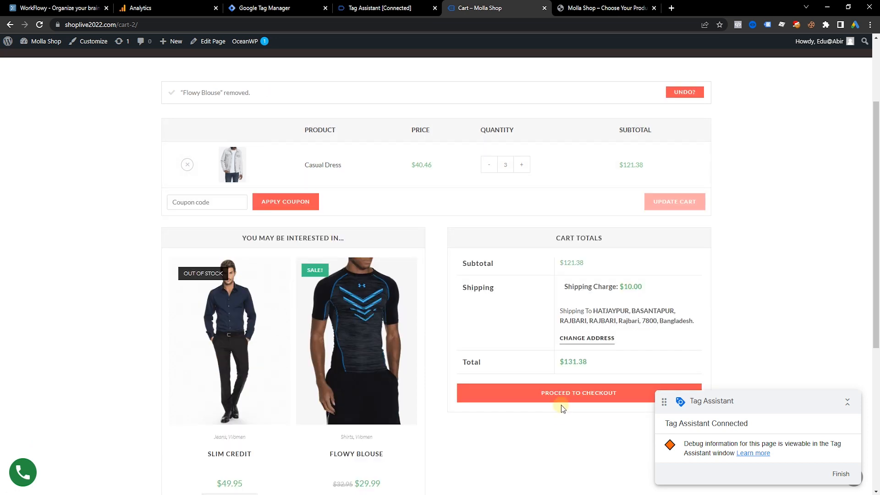
- Proceed to checkout and place the cash-on-delivery order with the prefilled billing details
click(562, 397)
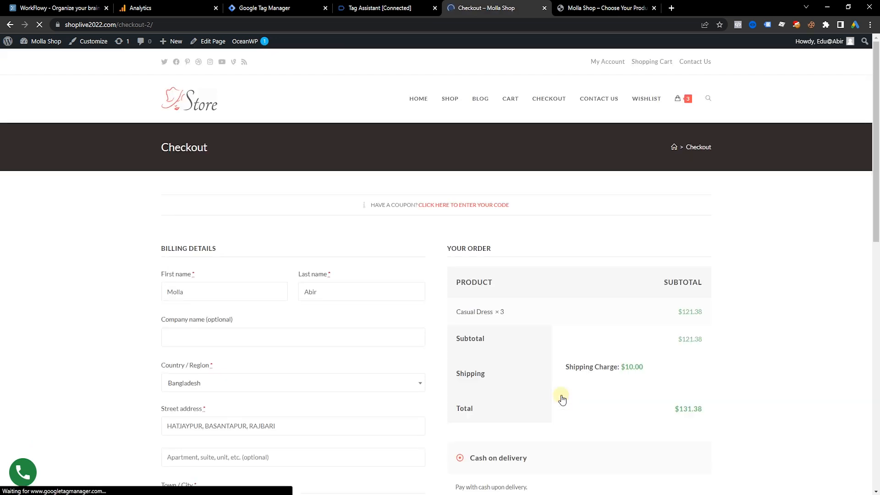
scroll(402, 271, down, 4)
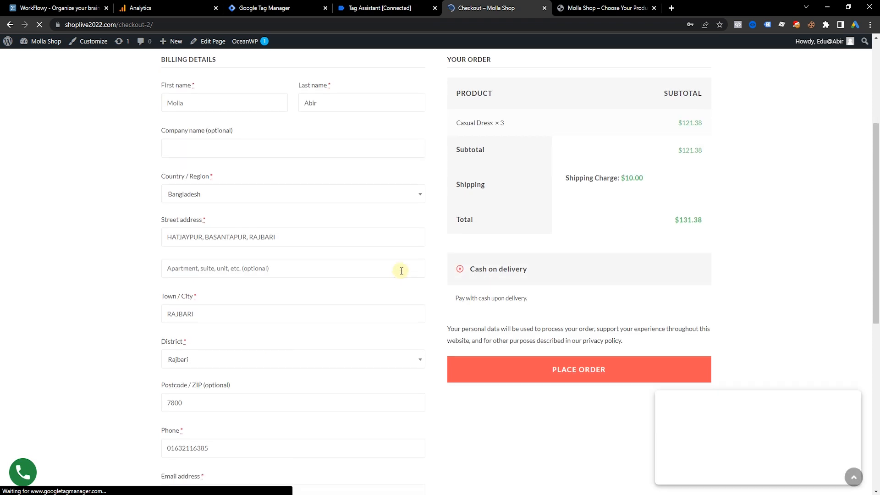
click(554, 369)
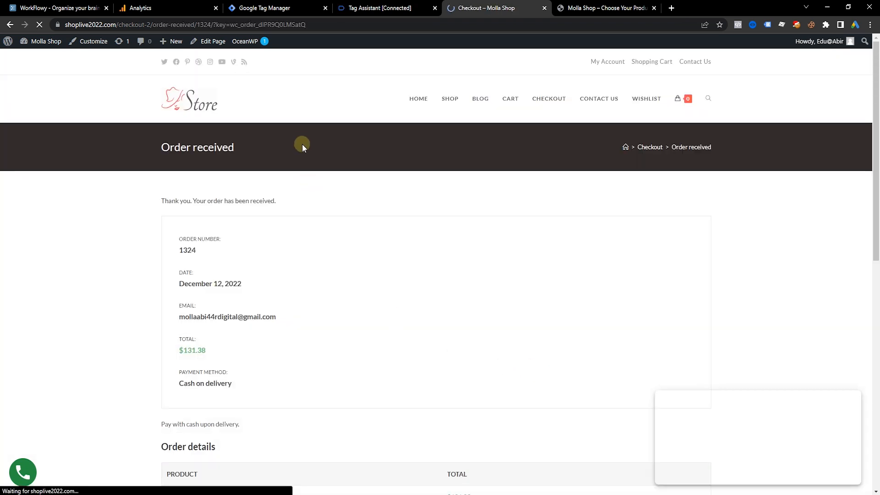
- Switch to Tag Assistant, continue past the connection dialog and show the variables of the purchase event
click(367, 8)
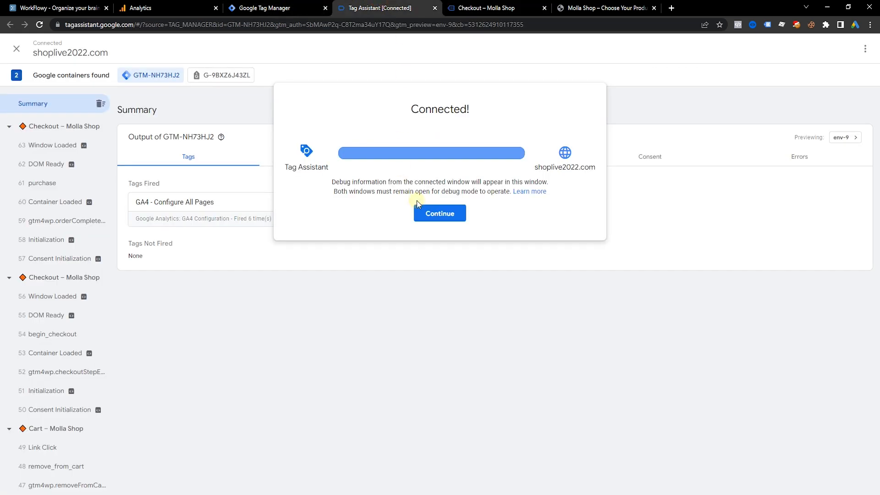
click(439, 213)
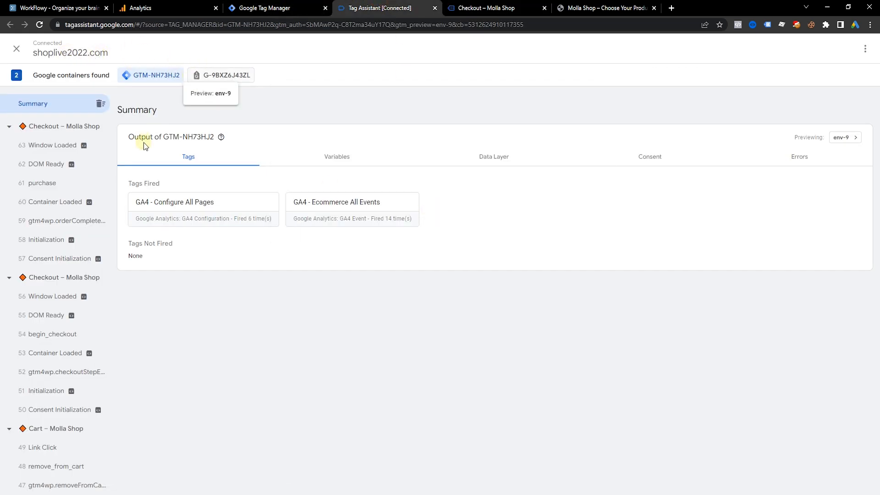
click(55, 185)
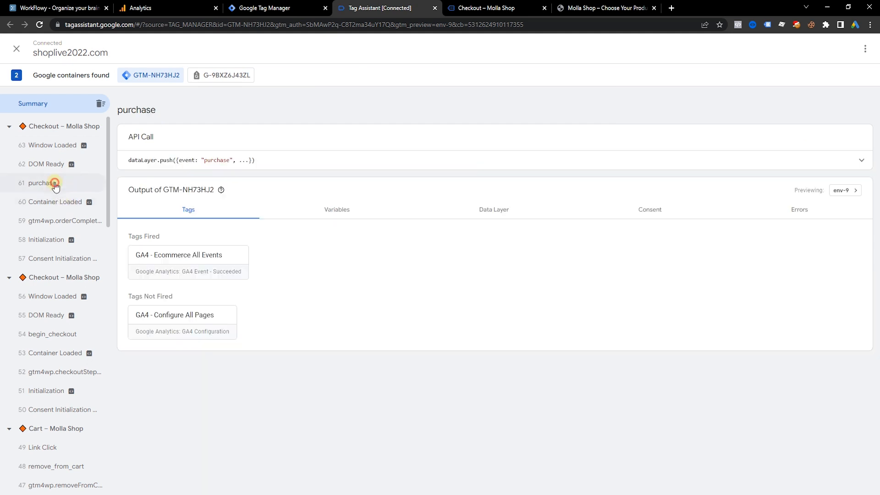
click(365, 214)
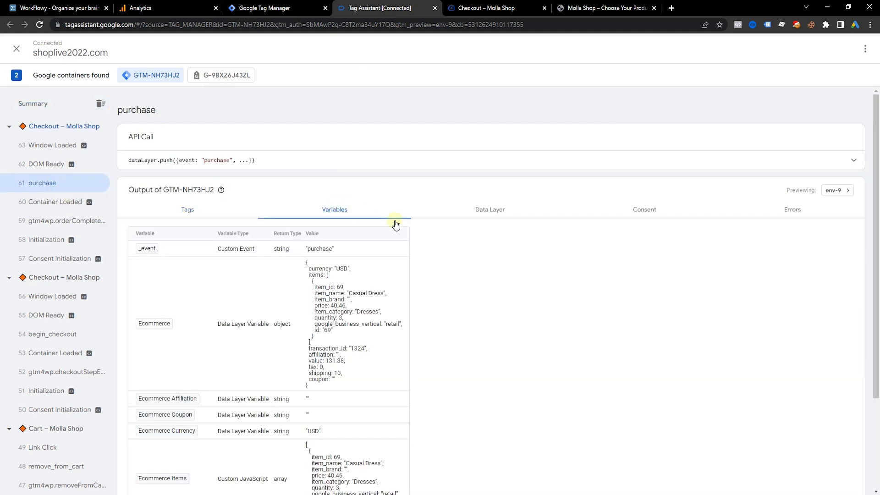
- Examine the purchase event's Ecommerce, Ecommerce Items and Ecommerce Transaction ID values
scroll(524, 242, down, 1)
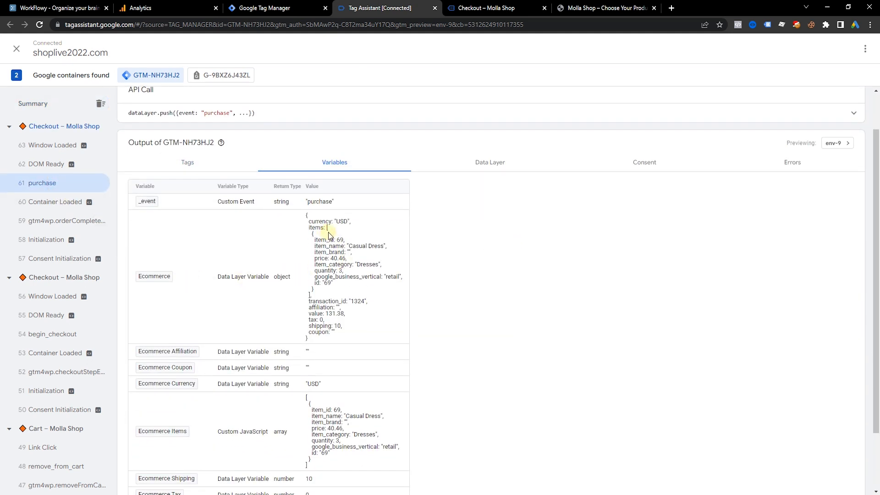
scroll(397, 308, down, 2)
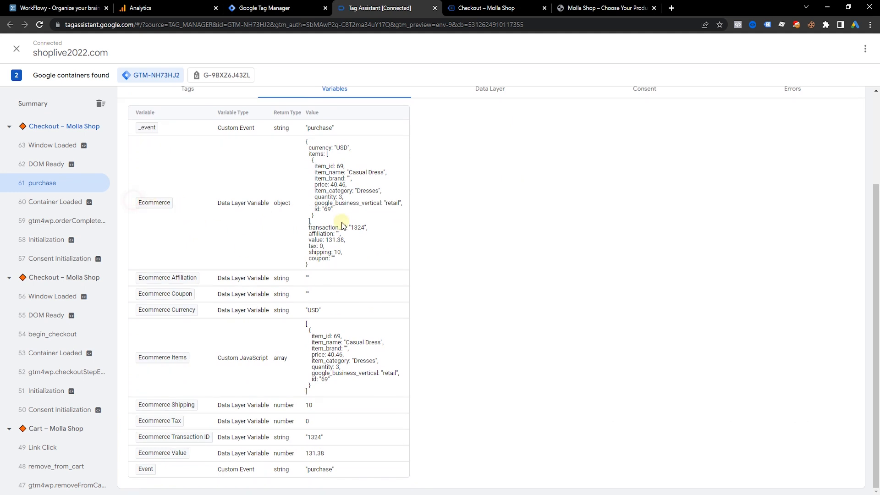
drag(298, 140, 388, 246)
click(388, 246)
drag(305, 322, 313, 386)
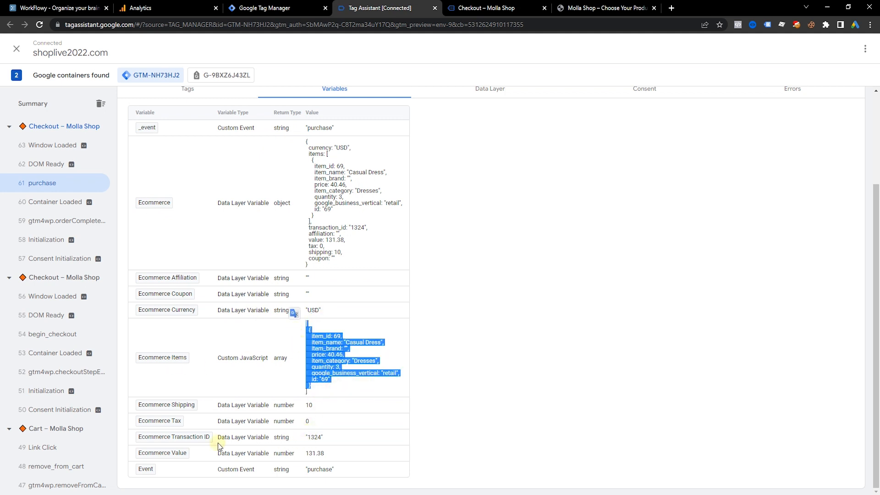
drag(314, 439, 323, 438)
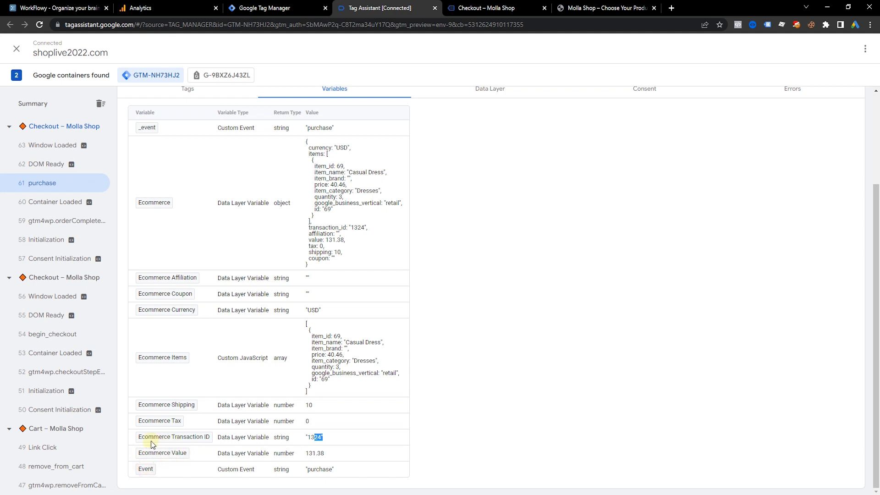
- Switch to Google Tag Manager and inspect the configuration of the Ecommerce Transaction ID variable
click(263, 4)
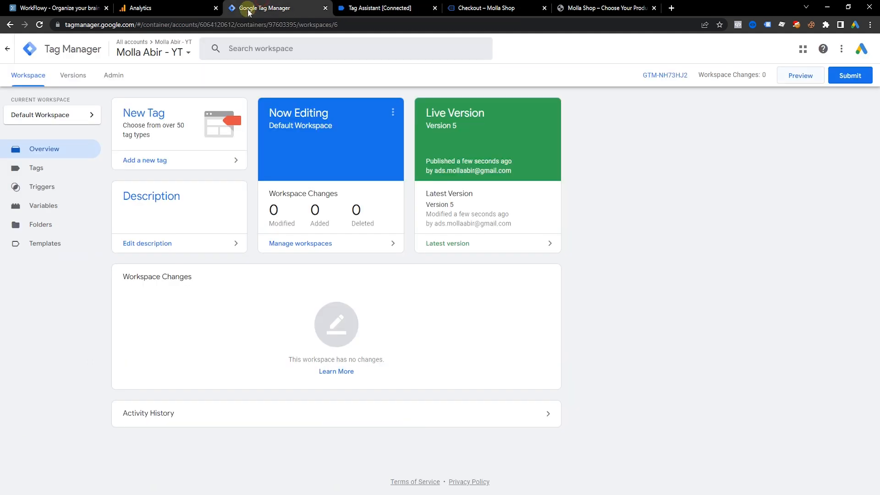
click(41, 205)
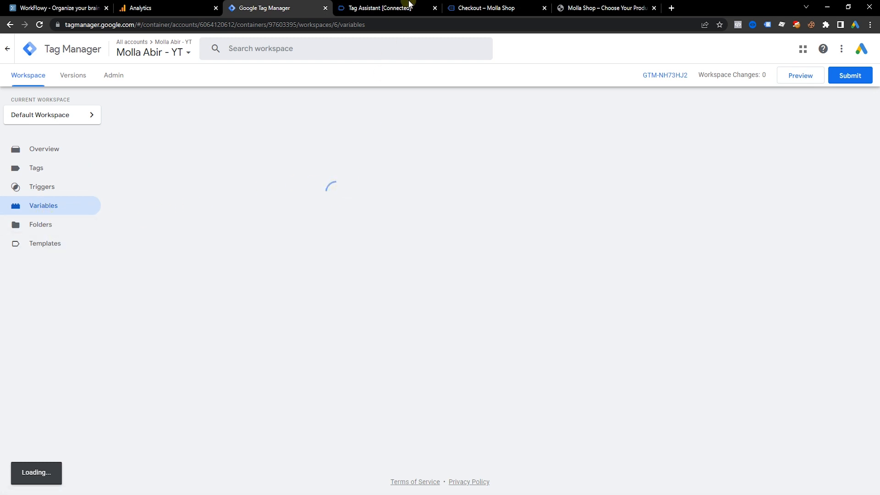
click(398, 12)
click(302, 8)
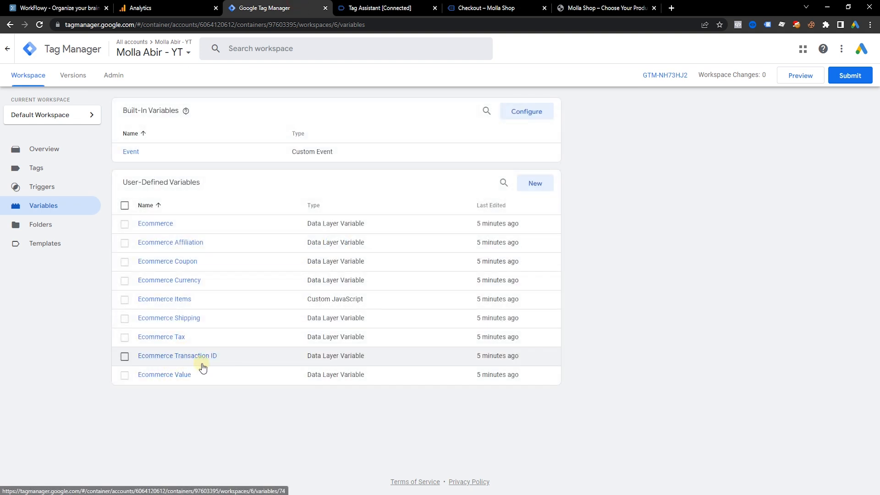
click(202, 361)
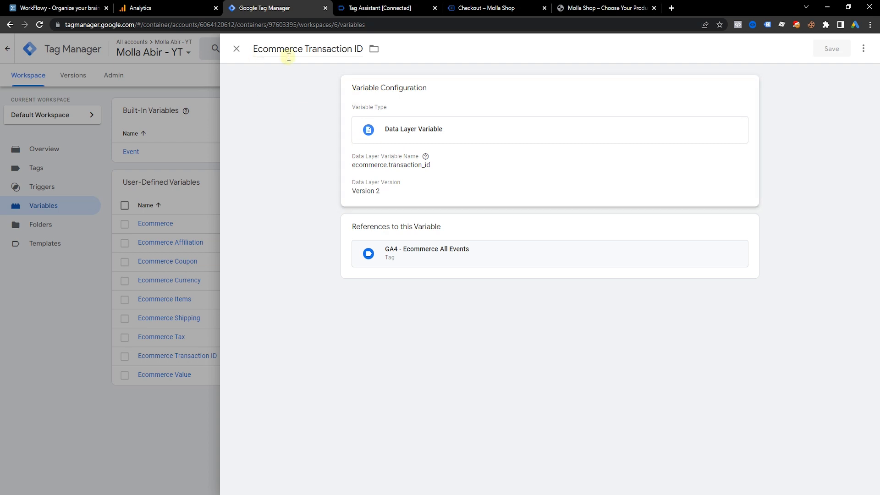
click(386, 158)
click(276, 183)
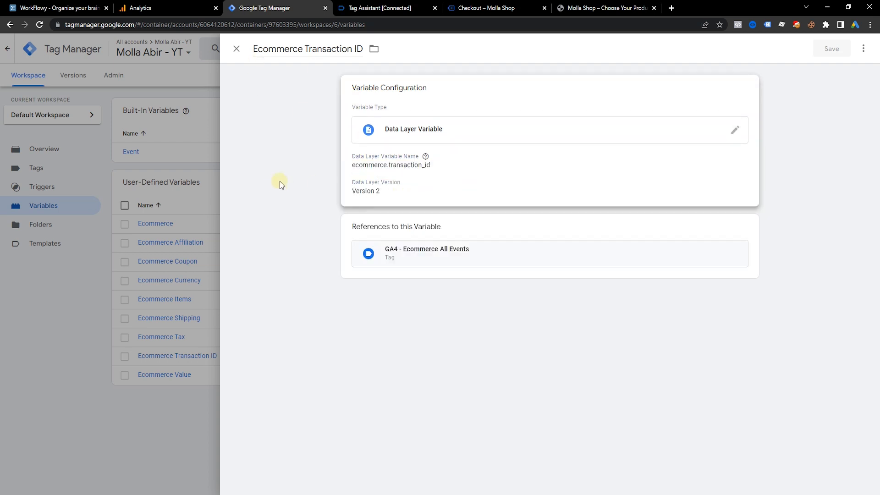
- Return to Tag Assistant and review the purchase event's variable values again
click(403, 8)
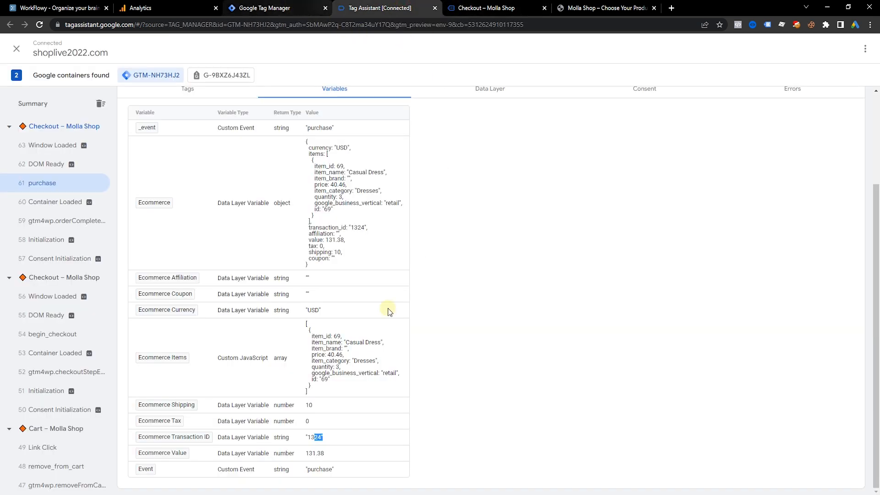
scroll(294, 273, up, 3)
scroll(347, 267, down, 3)
scroll(343, 242, up, 3)
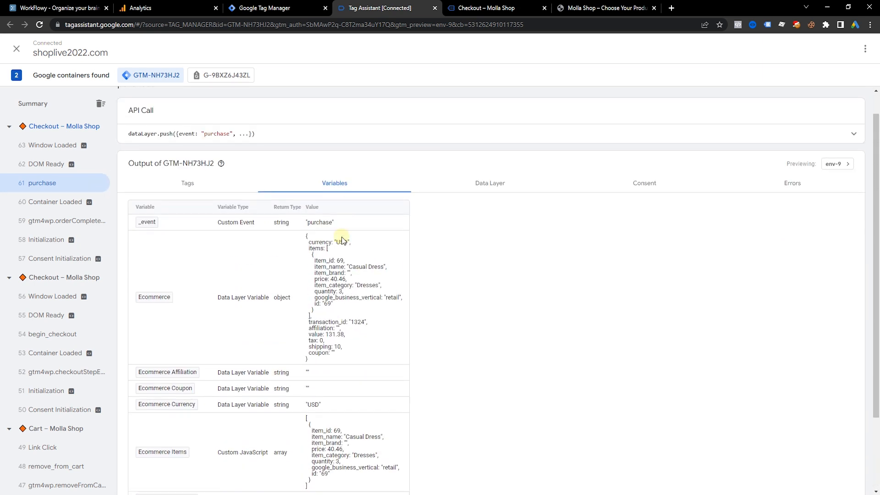
scroll(342, 241, down, 2)
- Switch to Google Analytics and check the debug device and recent events in DebugView
click(156, 6)
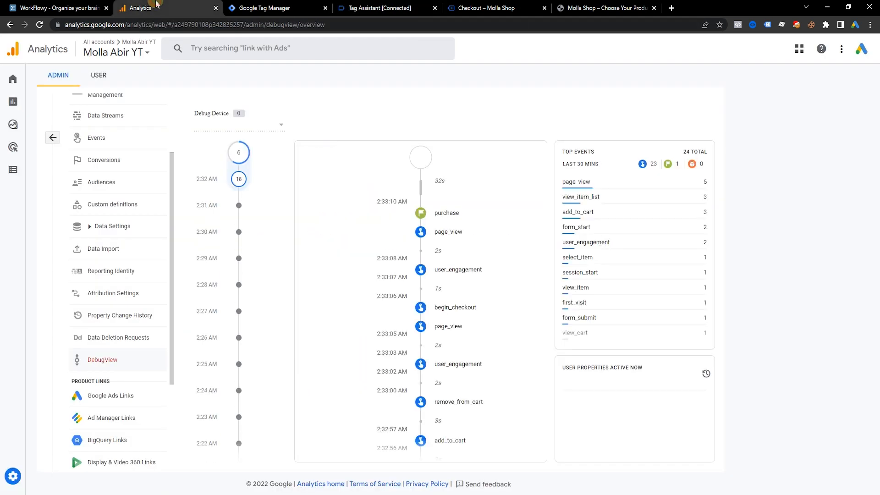
scroll(481, 259, down, 1)
scroll(233, 207, down, 2)
scroll(231, 203, down, 2)
click(264, 125)
click(434, 109)
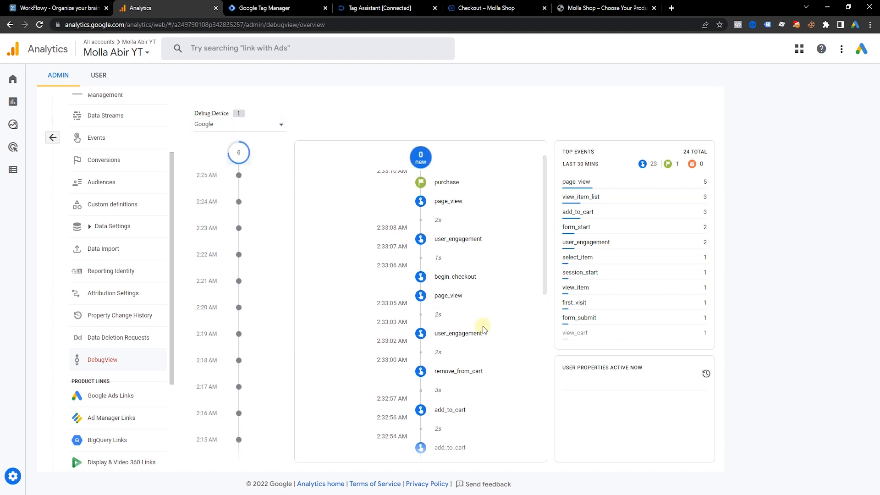
- Review the earlier events in the DebugView timeline, open the select_item event's parameters and expand source
scroll(505, 334, down, 6)
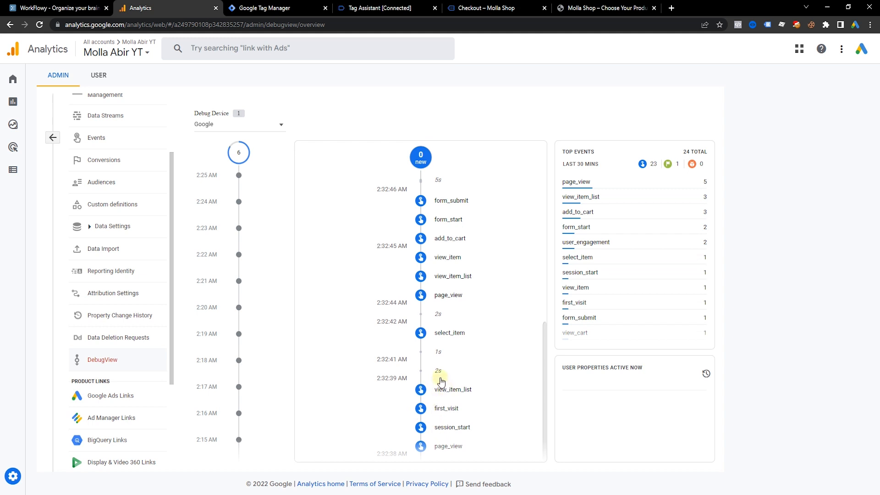
scroll(423, 387, up, 1)
click(422, 381)
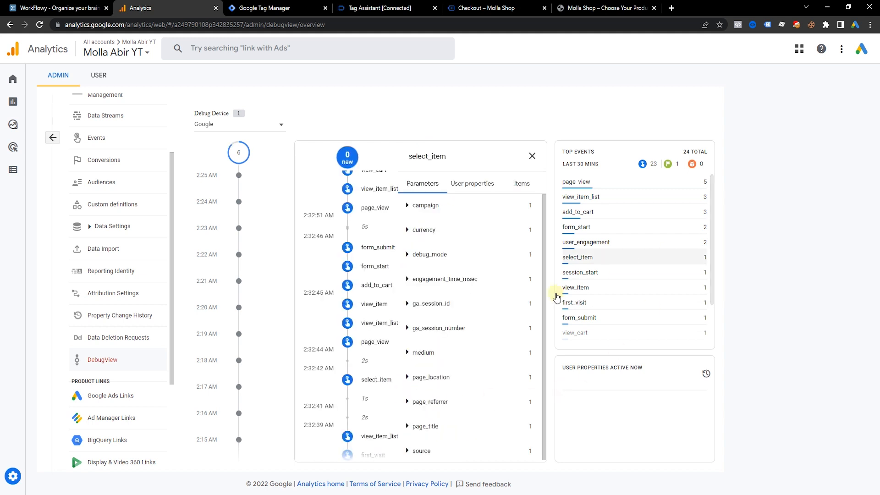
click(454, 449)
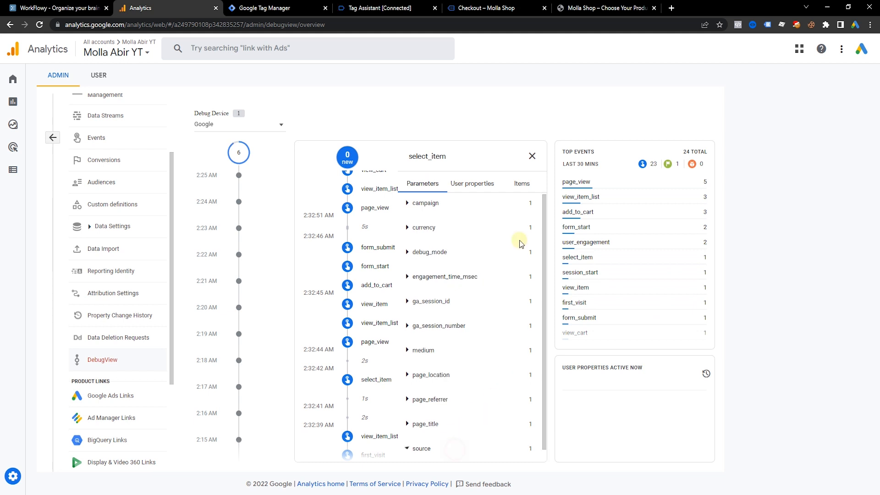
- Close the select_item details, open the view_item event in DebugView and expand its Casual Dress item
click(533, 156)
scroll(436, 408, up, 1)
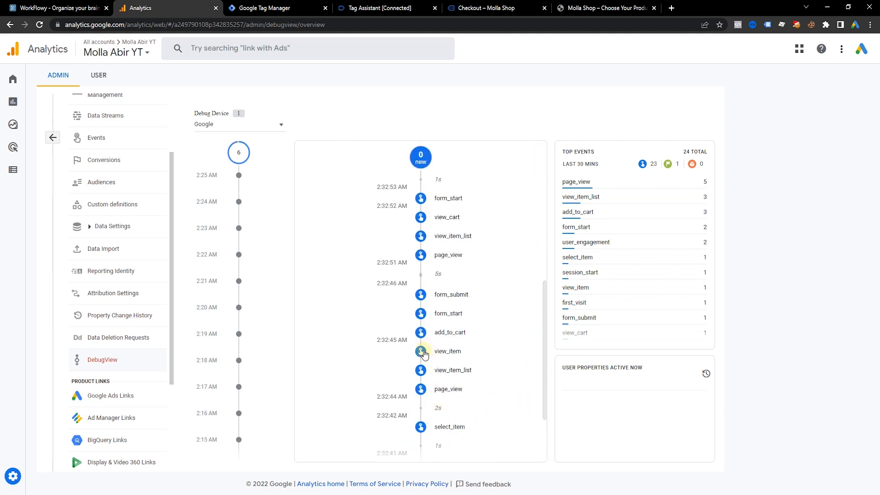
click(421, 351)
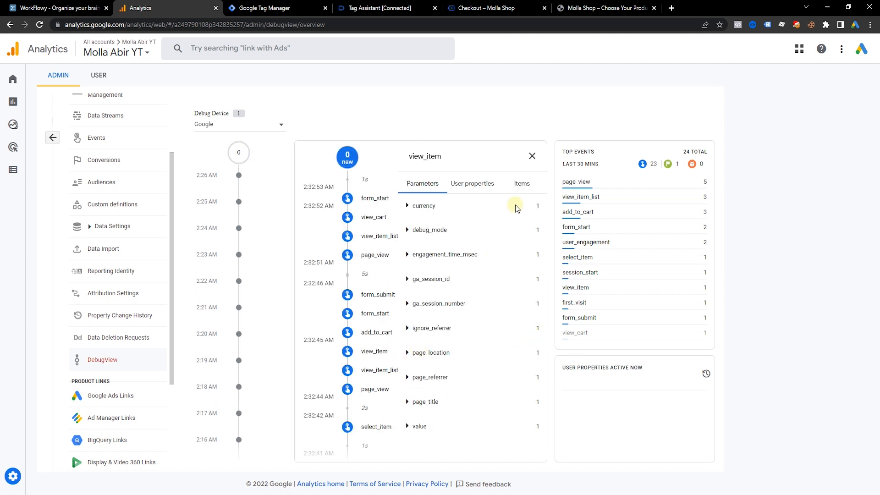
click(522, 187)
click(406, 210)
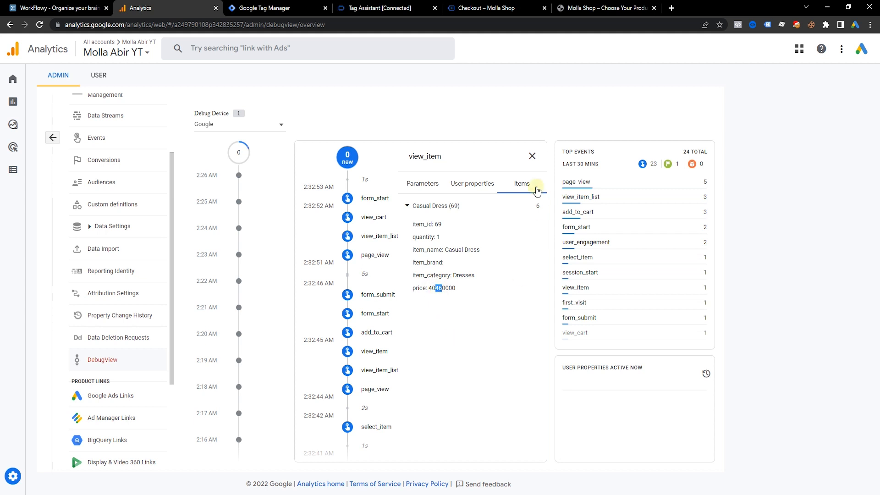
- Open the first add_to_cart event and inspect its value and currency parameters and its Casual Dress item details
click(532, 156)
click(421, 332)
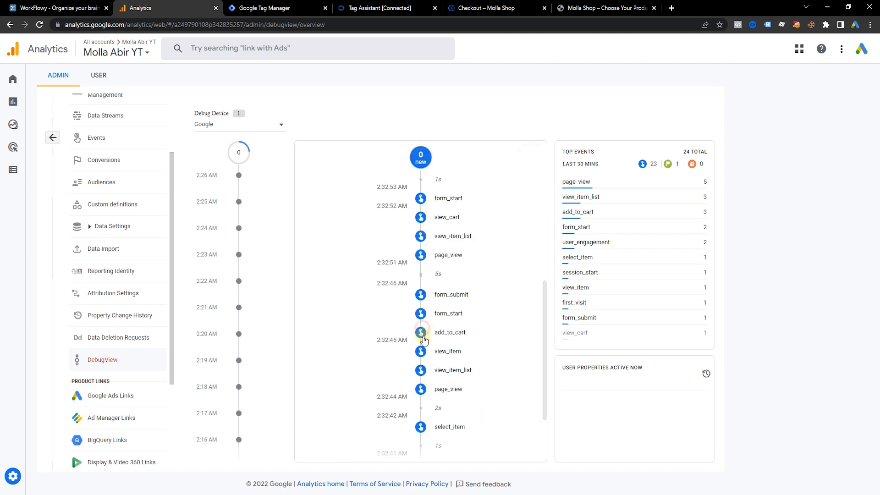
click(477, 426)
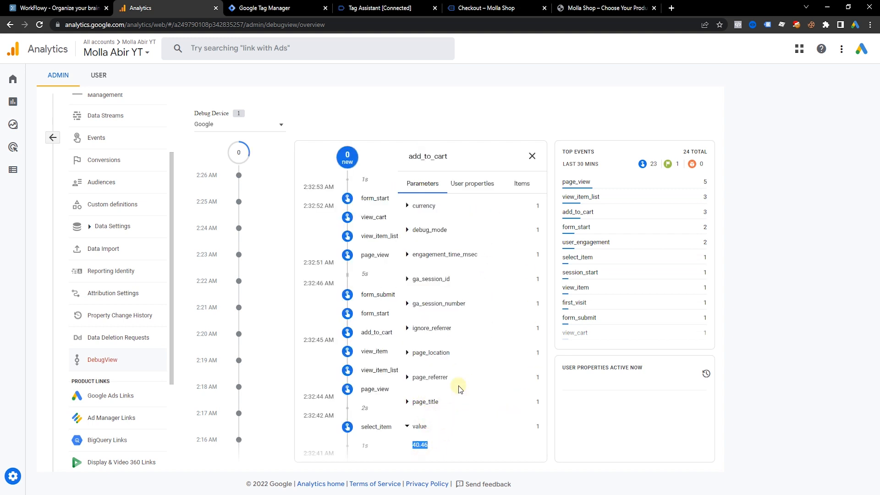
click(440, 206)
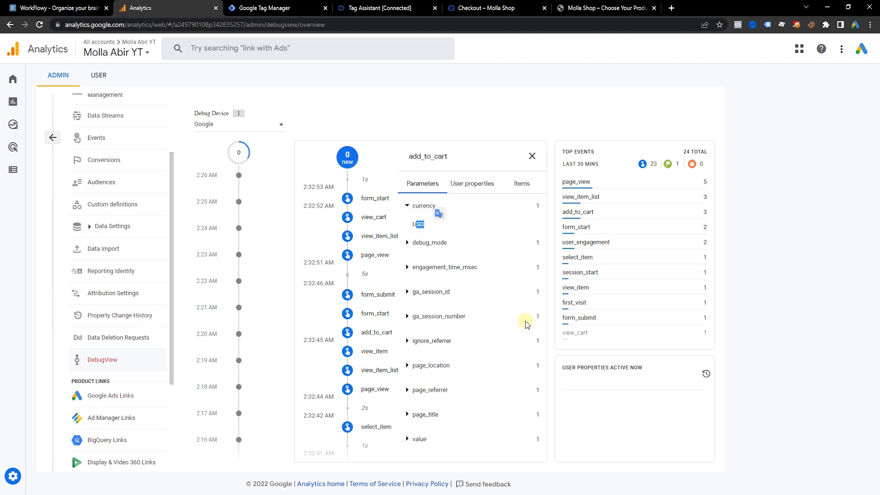
click(522, 181)
click(440, 206)
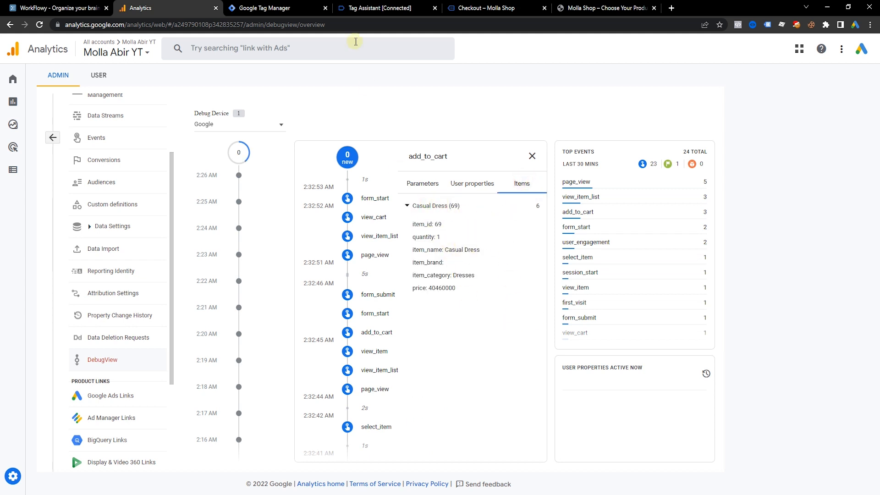
- Switch to Google Tag Manager, open the GA4 - Ecommerce All Events tag and review its event parameters from items to coupon
click(302, 7)
click(161, 218)
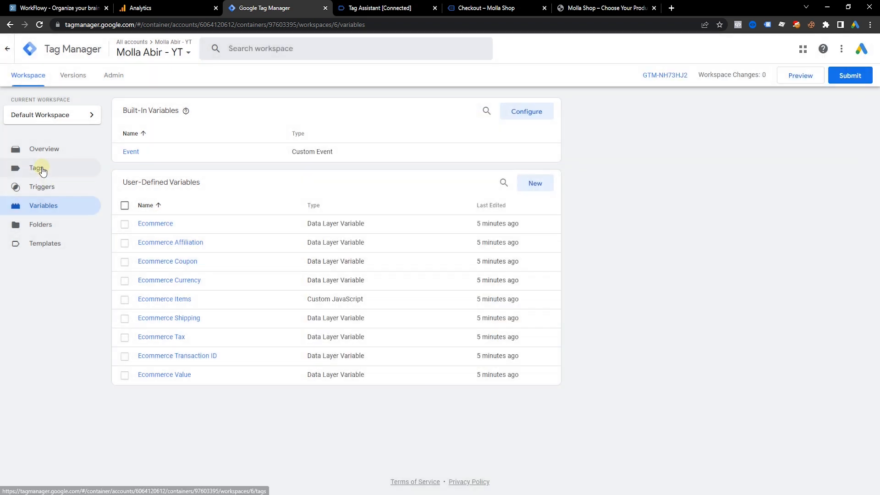
click(42, 169)
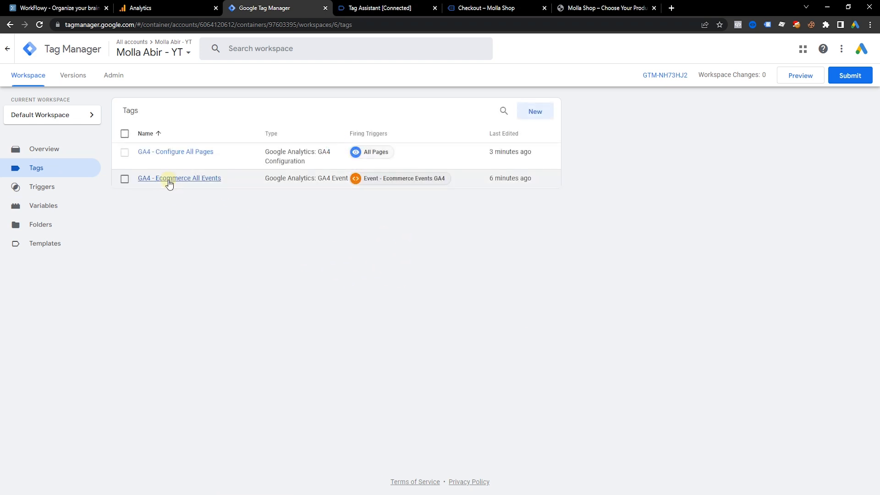
click(168, 179)
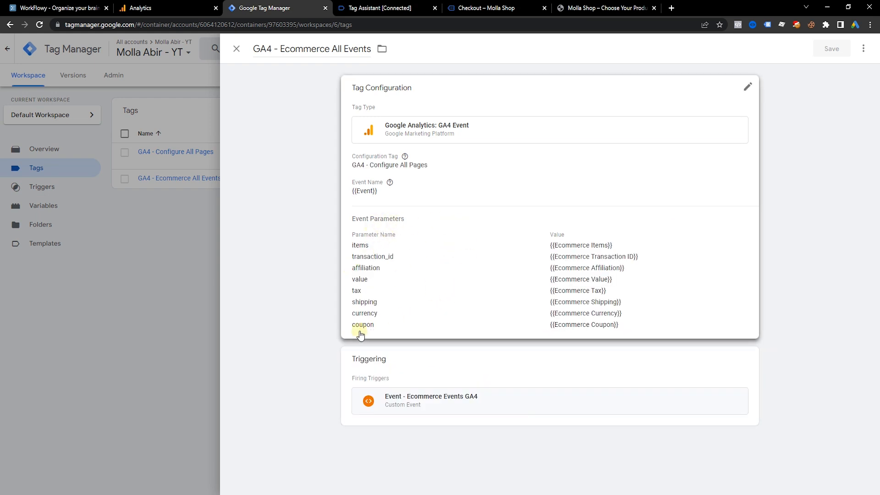
click(370, 248)
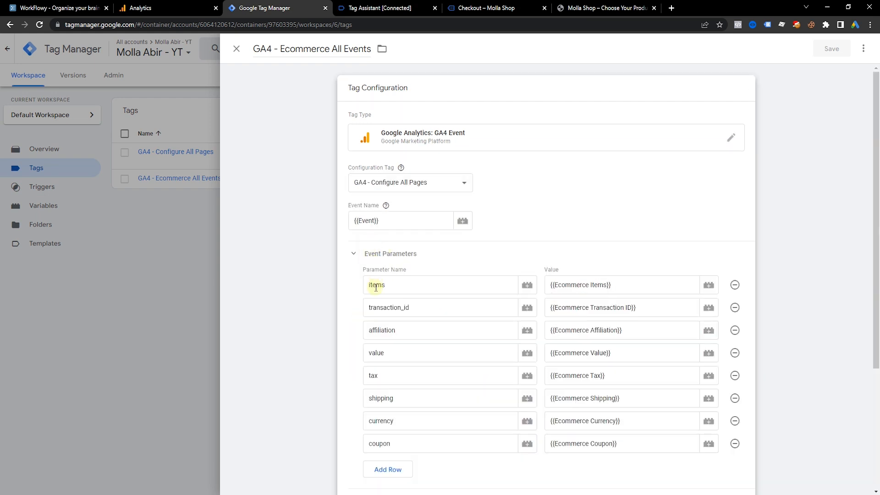
double_click(408, 287)
scroll(580, 277, down, 1)
scroll(579, 277, down, 1)
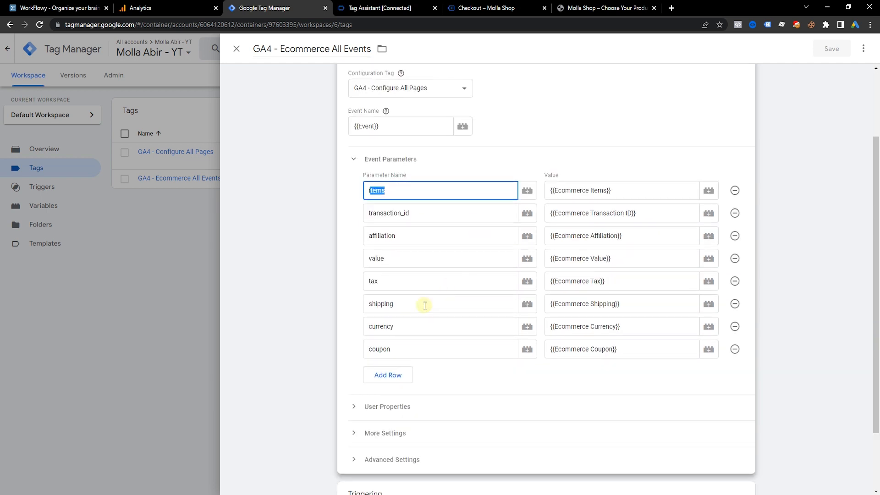
double_click(418, 326)
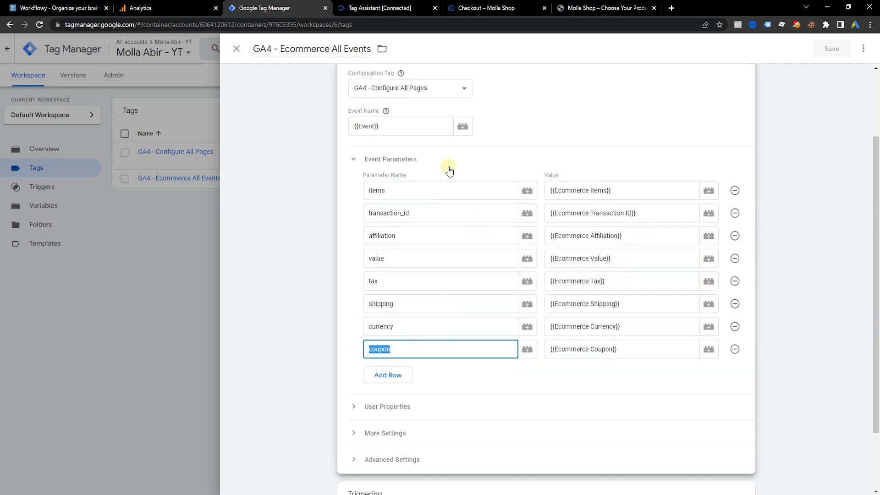
- Look at the purchase variables in Tag Assistant and the order details on the shop's order confirmation page
click(403, 7)
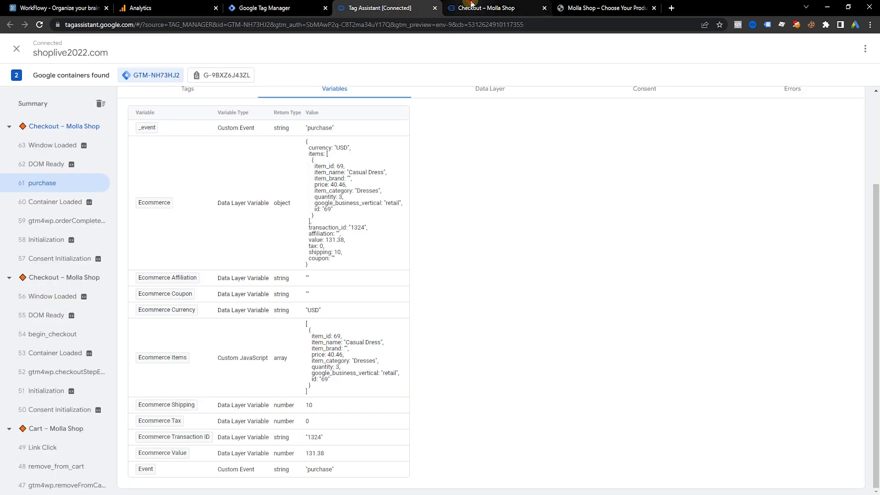
click(485, 8)
scroll(420, 322, down, 2)
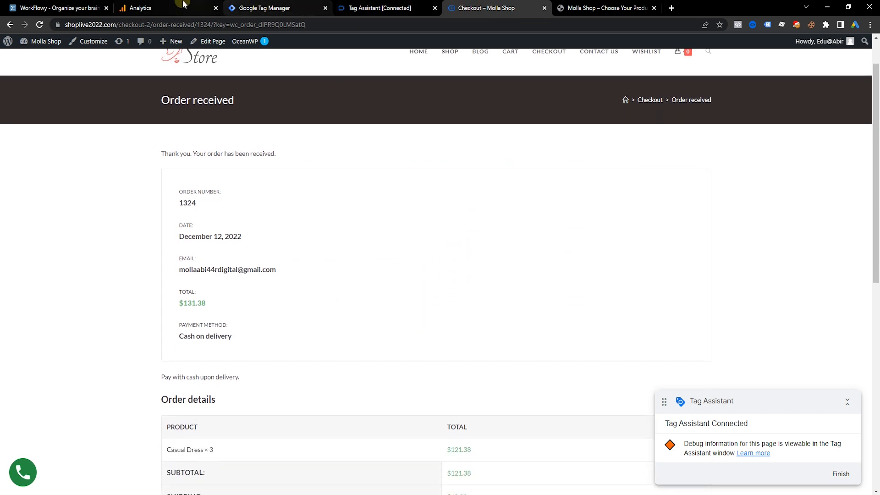
- Return to Google Analytics and recheck the add_to_cart event's item price, brand and value parameter
click(140, 8)
scroll(623, 303, down, 2)
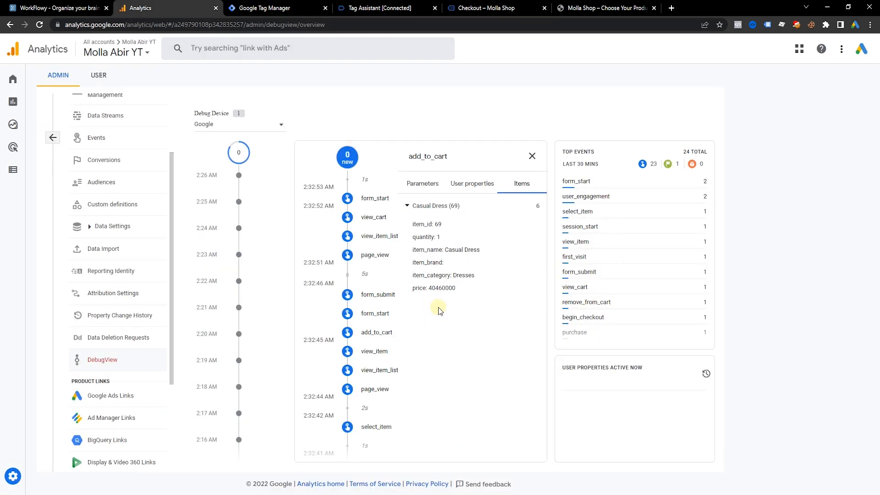
drag(426, 290, 489, 278)
drag(427, 262, 446, 258)
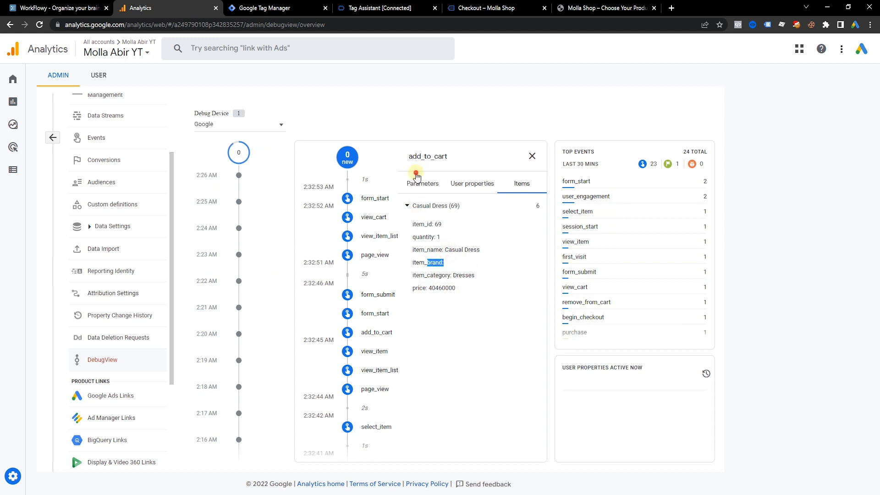
click(447, 253)
click(433, 431)
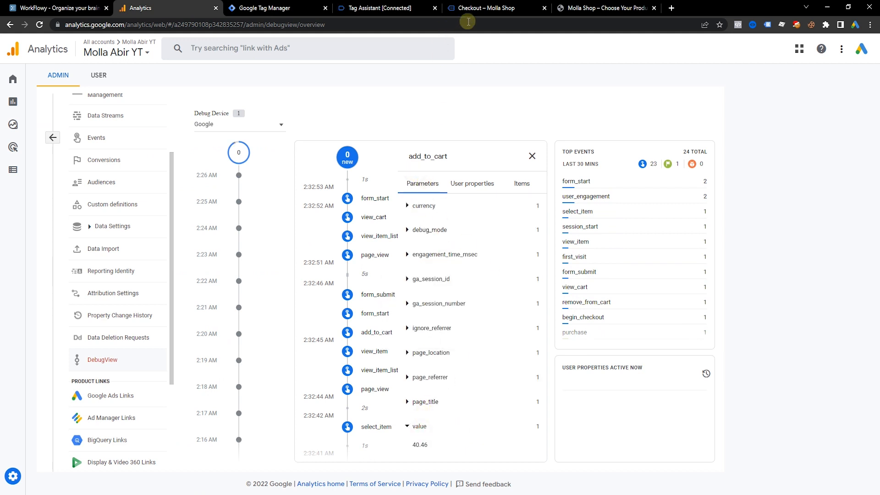
- Switch to Google Tag Manager and compare the coupon and value parameters in the GA4 - Ecommerce All Events tag
click(323, 14)
click(432, 354)
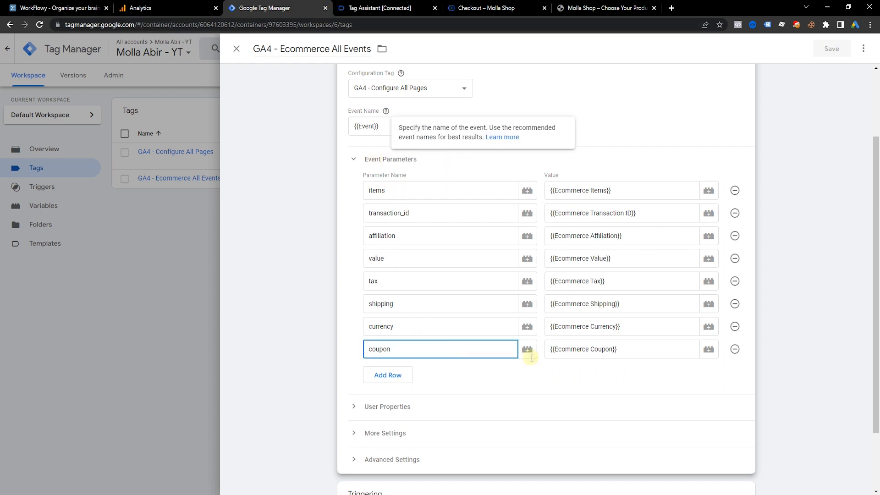
click(400, 257)
- Return to Google Analytics, open the view_cart event in DebugView and expand its Casual Dress item
click(151, 8)
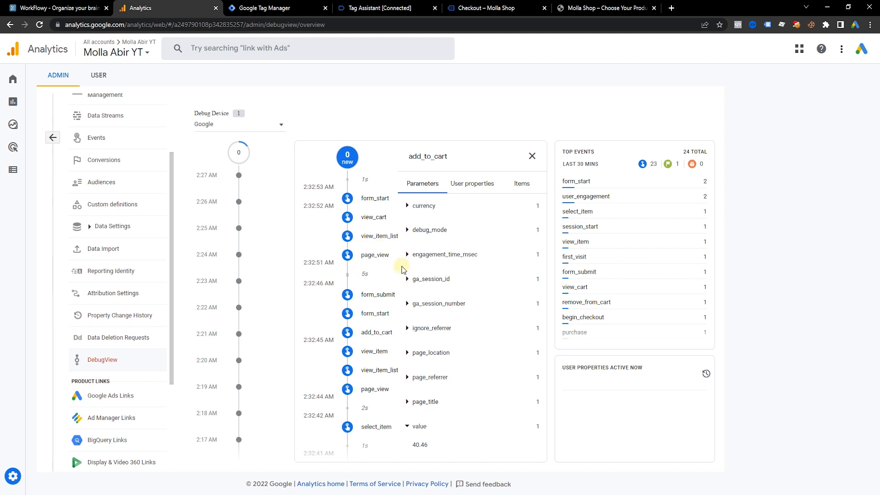
click(348, 264)
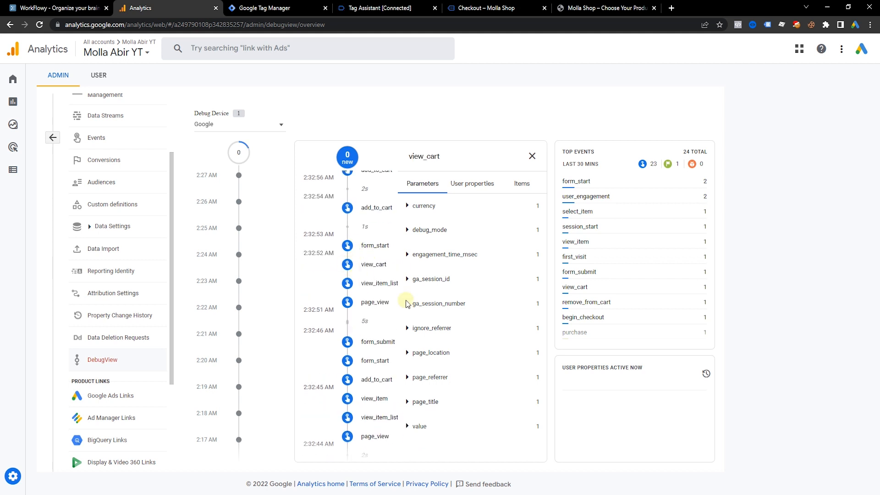
click(520, 183)
click(463, 205)
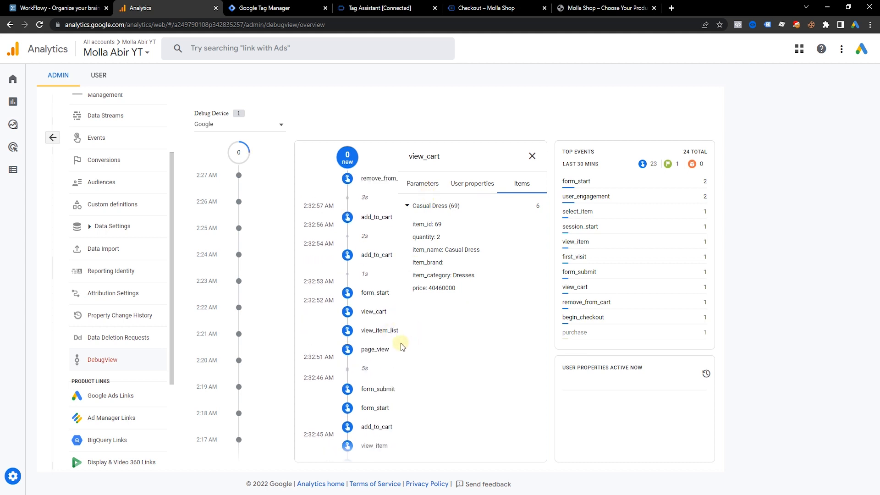
- Open the remove_from_cart event and inspect its value parameter and item list
click(346, 226)
click(438, 426)
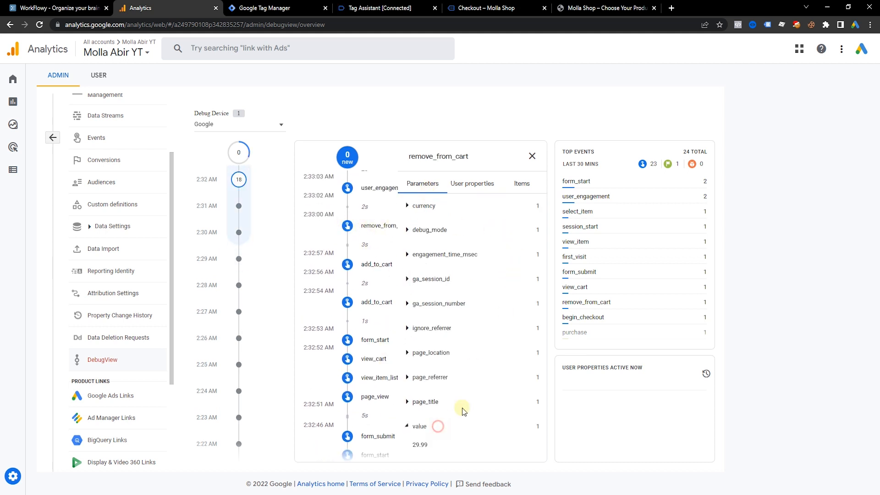
click(522, 184)
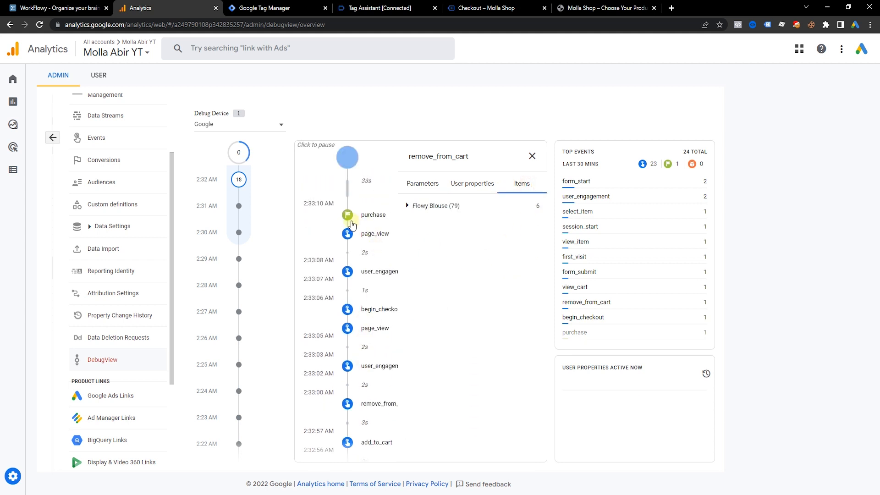
- Open the purchase event in DebugView and expand its value parameter
click(380, 214)
scroll(499, 355, down, 1)
click(433, 449)
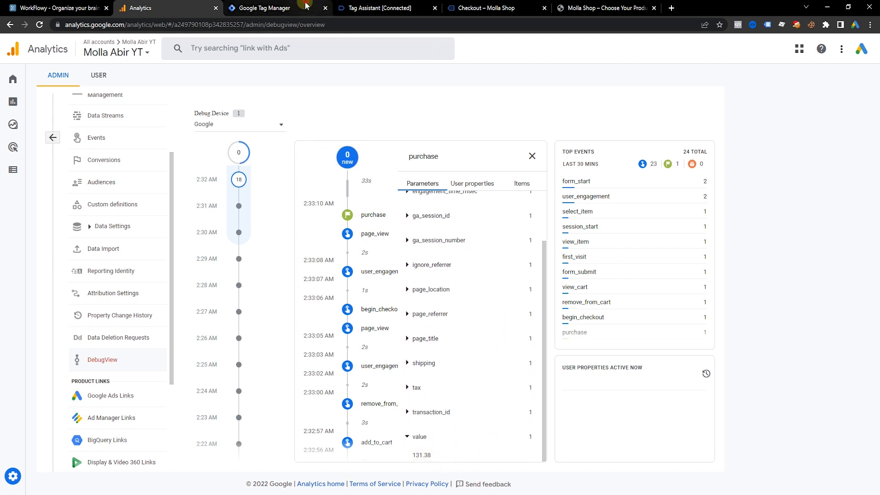
- Switch to the shop's order confirmation page and check the order total and order number
click(275, 8)
click(376, 8)
click(491, 6)
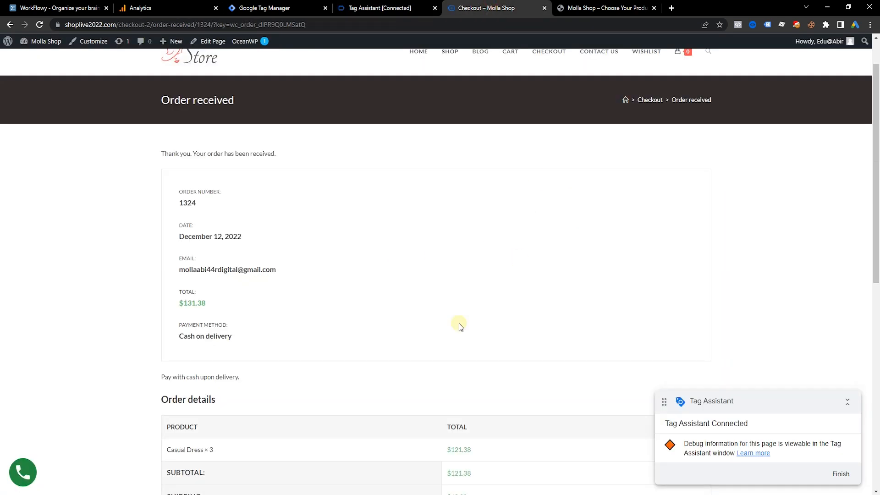
drag(174, 303, 275, 304)
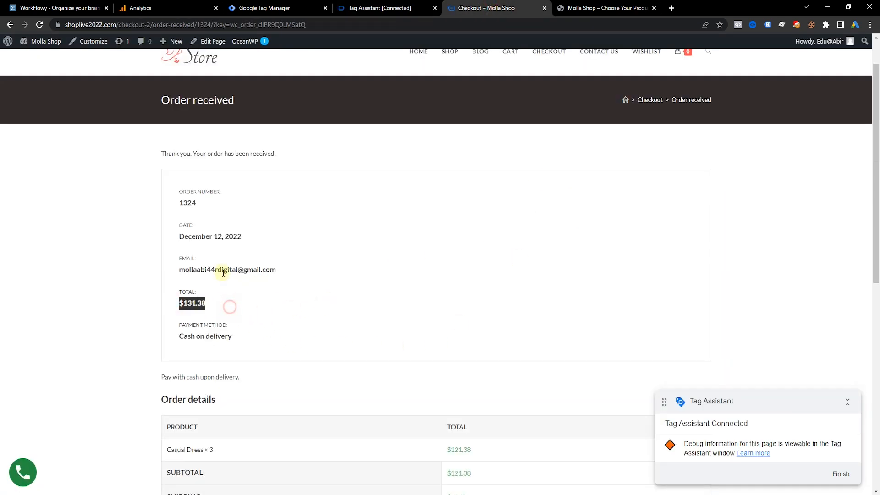
click(200, 306)
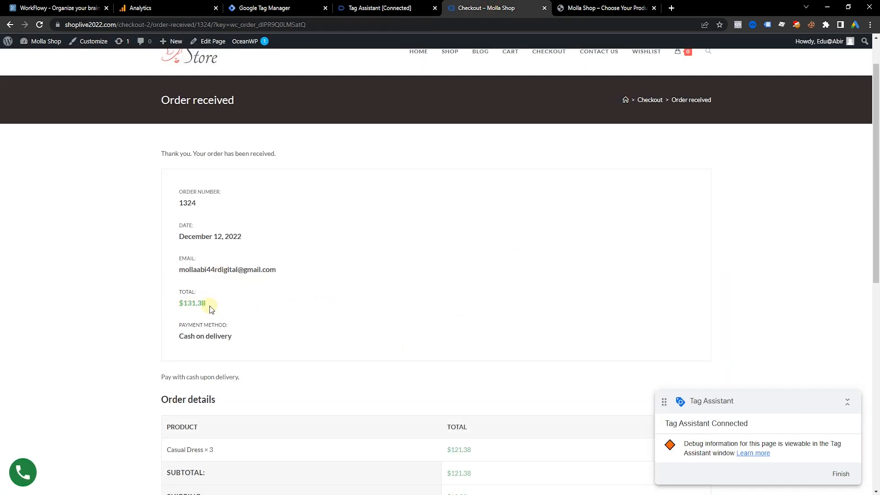
drag(207, 303, 202, 303)
scroll(413, 293, down, 1)
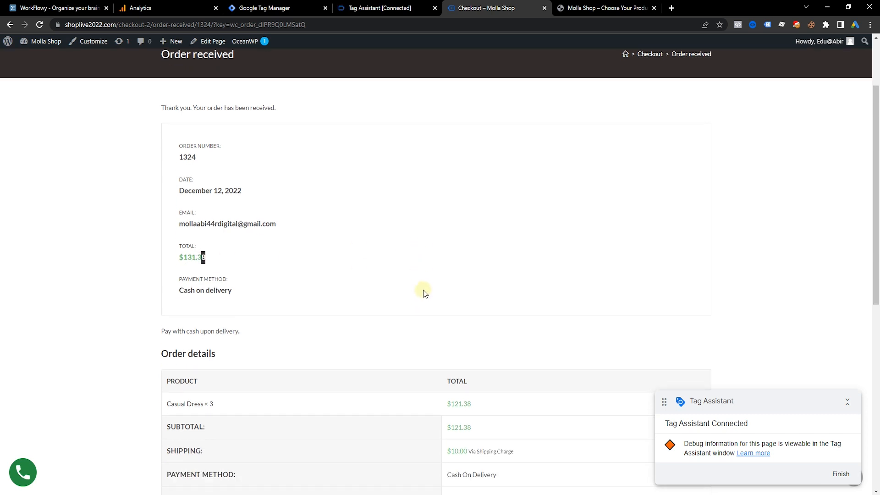
double_click(182, 156)
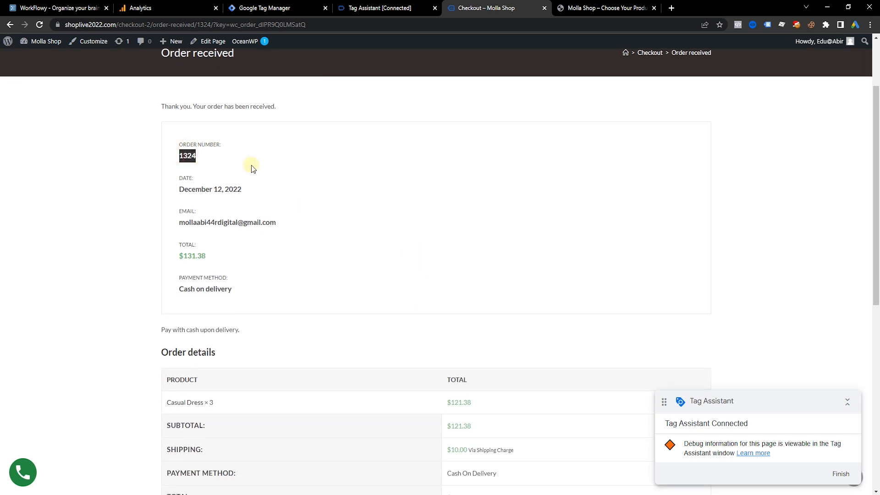
- Return to Google Analytics and check the purchase event's transaction_id parameter
click(273, 6)
click(200, 6)
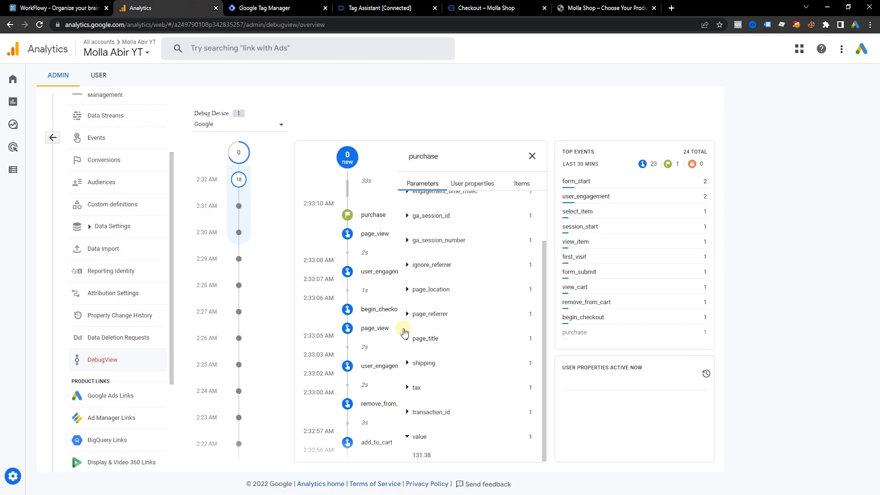
scroll(483, 250, up, 2)
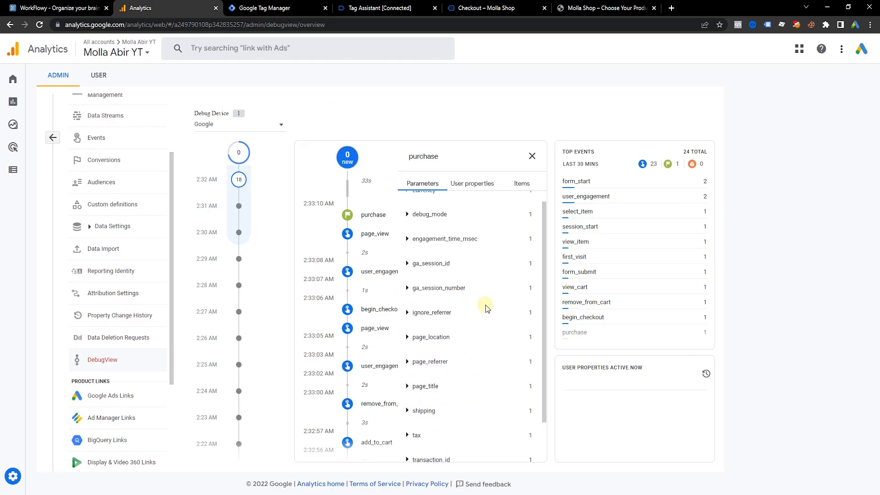
scroll(526, 260, down, 2)
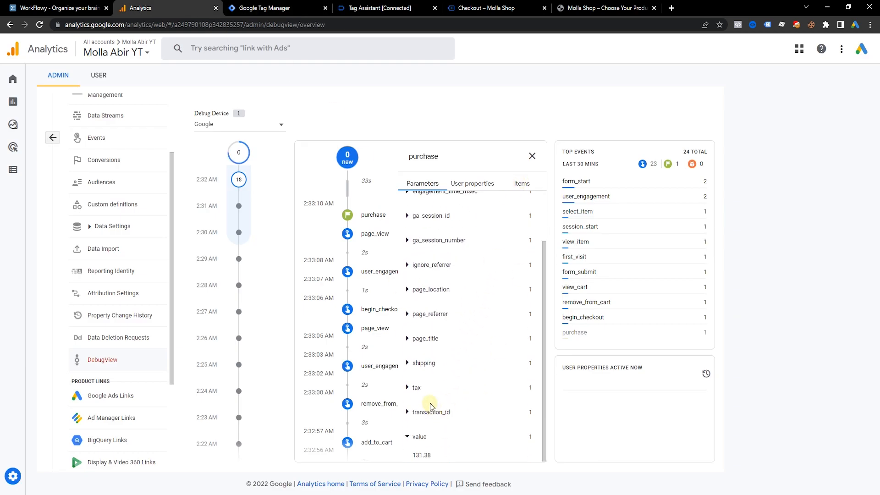
click(429, 414)
drag(412, 430, 443, 432)
- Check the purchase event's tax and shipping parameters and close the event details
click(448, 391)
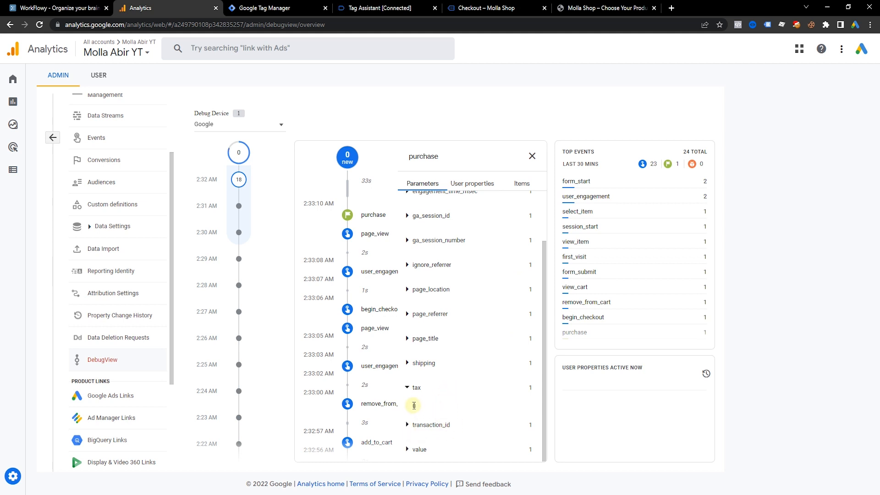
drag(414, 406, 436, 409)
click(424, 362)
drag(414, 382, 463, 389)
click(416, 382)
scroll(495, 335, up, 2)
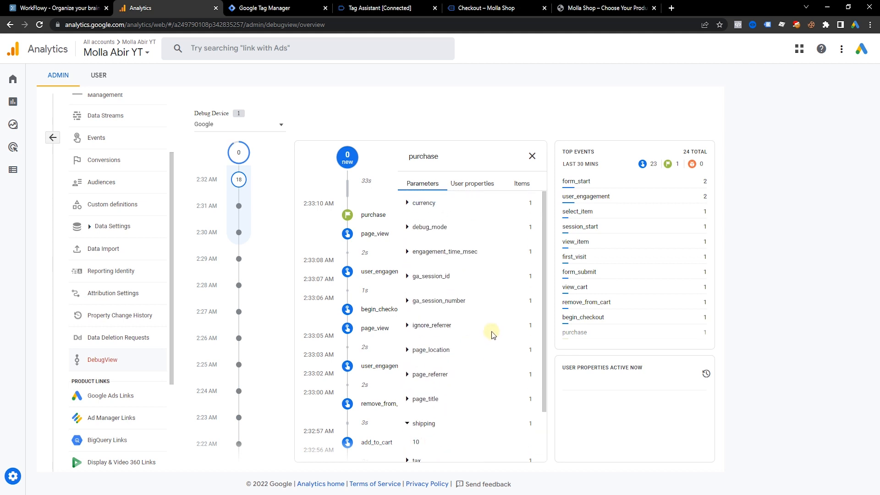
click(532, 156)
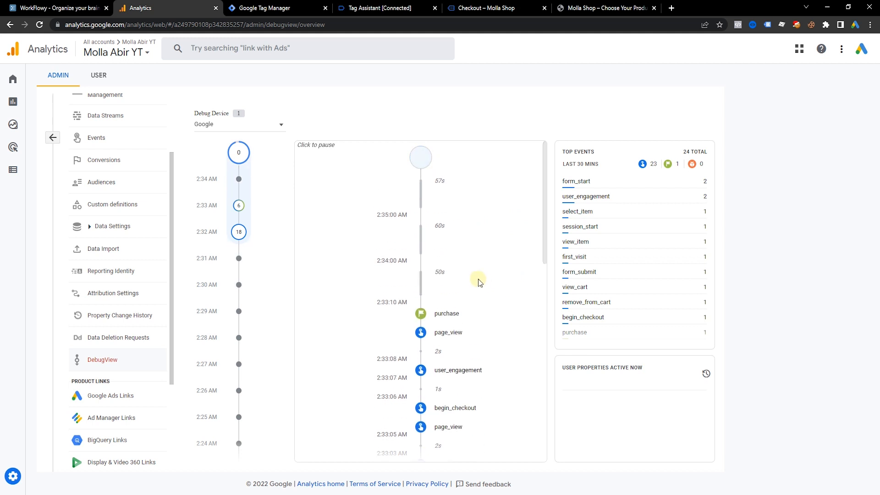